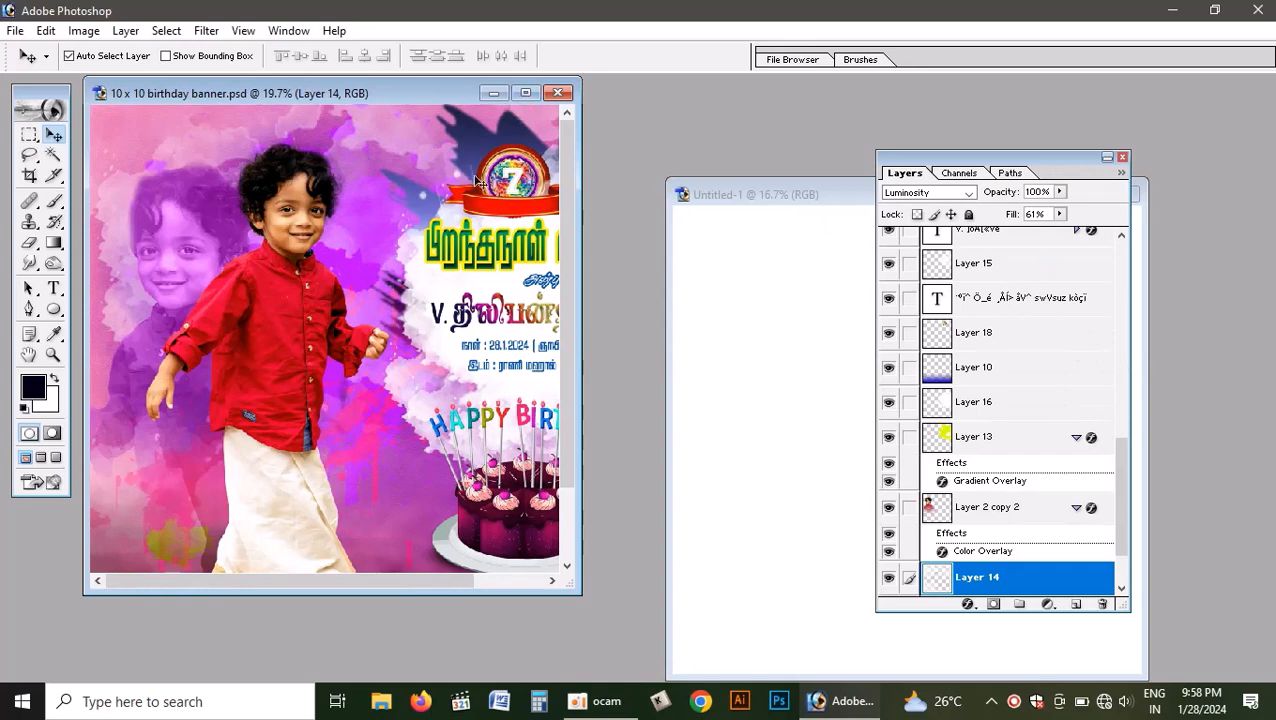
Select the painted background, Layer 3, and toggle its visibility off and on to examine what it contributes to the banner
key("ctrl+0")
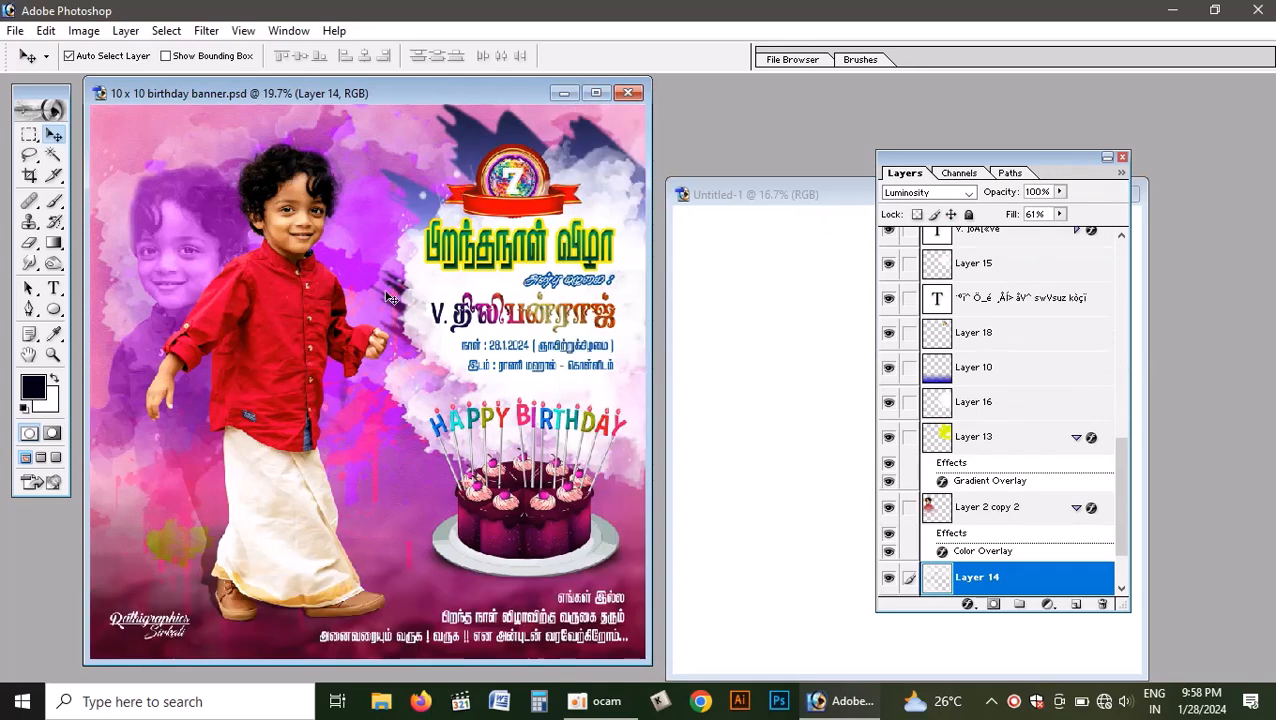
left_click(203, 141)
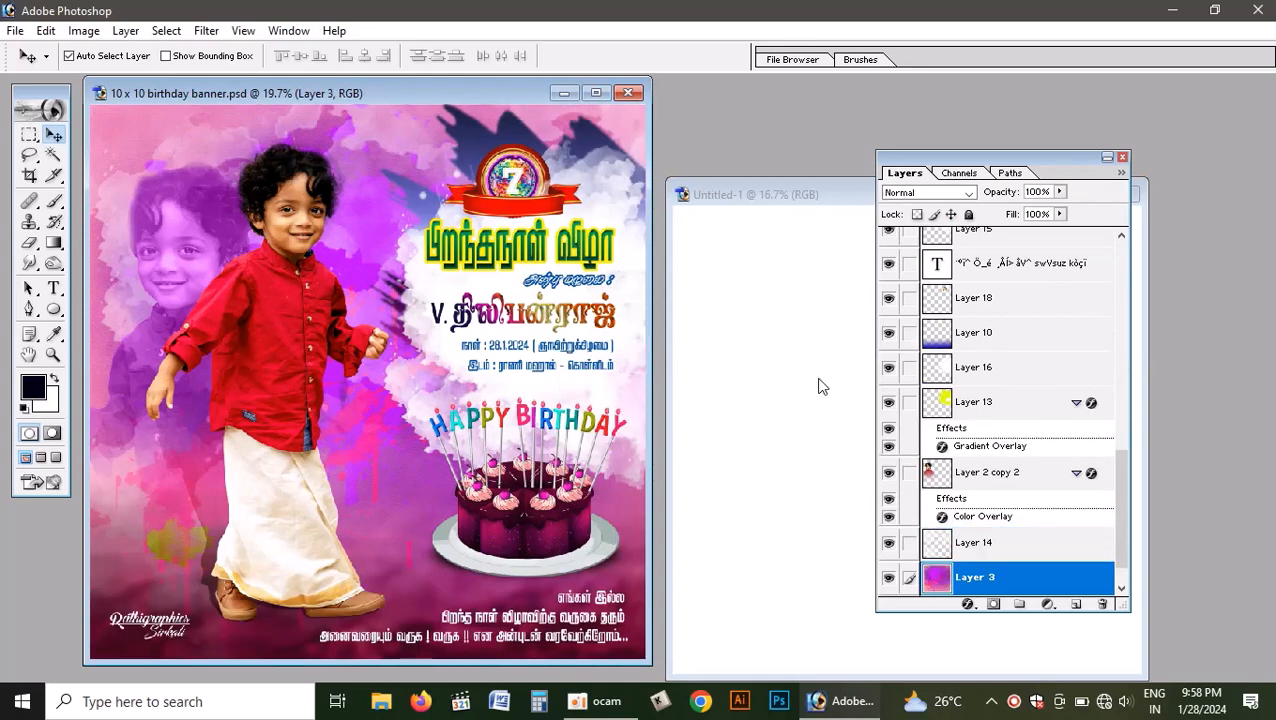
left_click(888, 577)
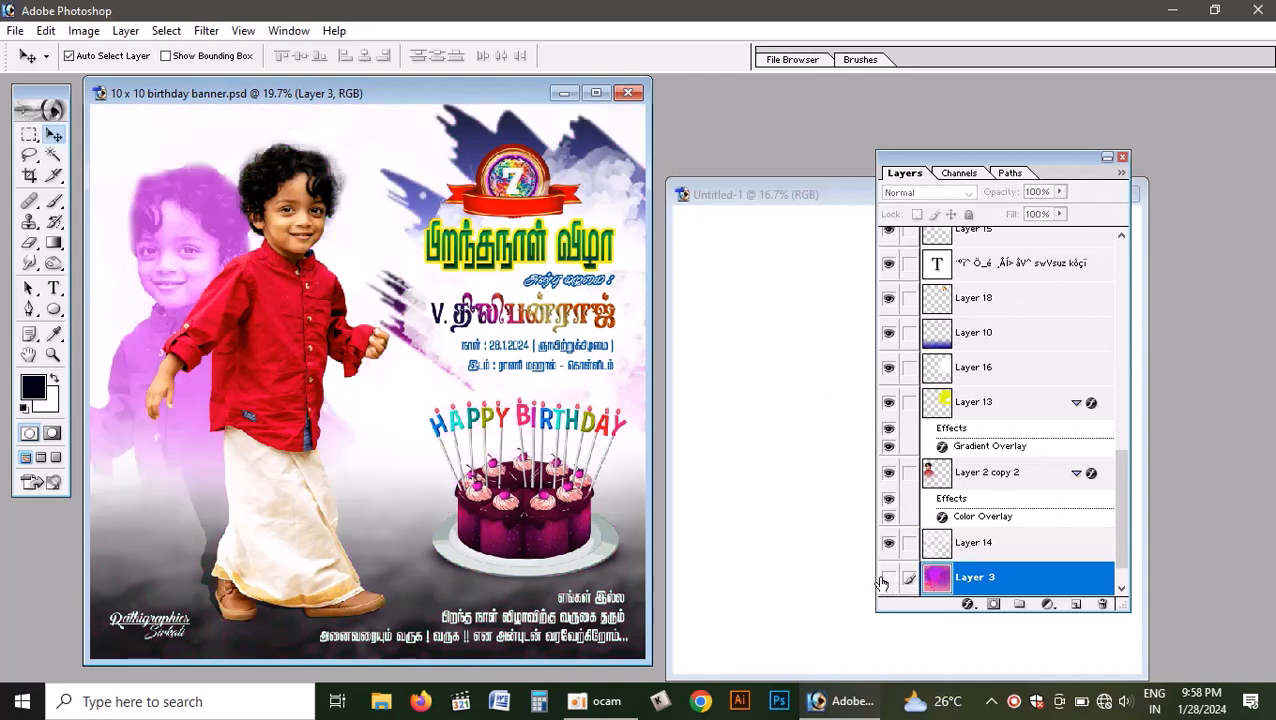
left_click(888, 577)
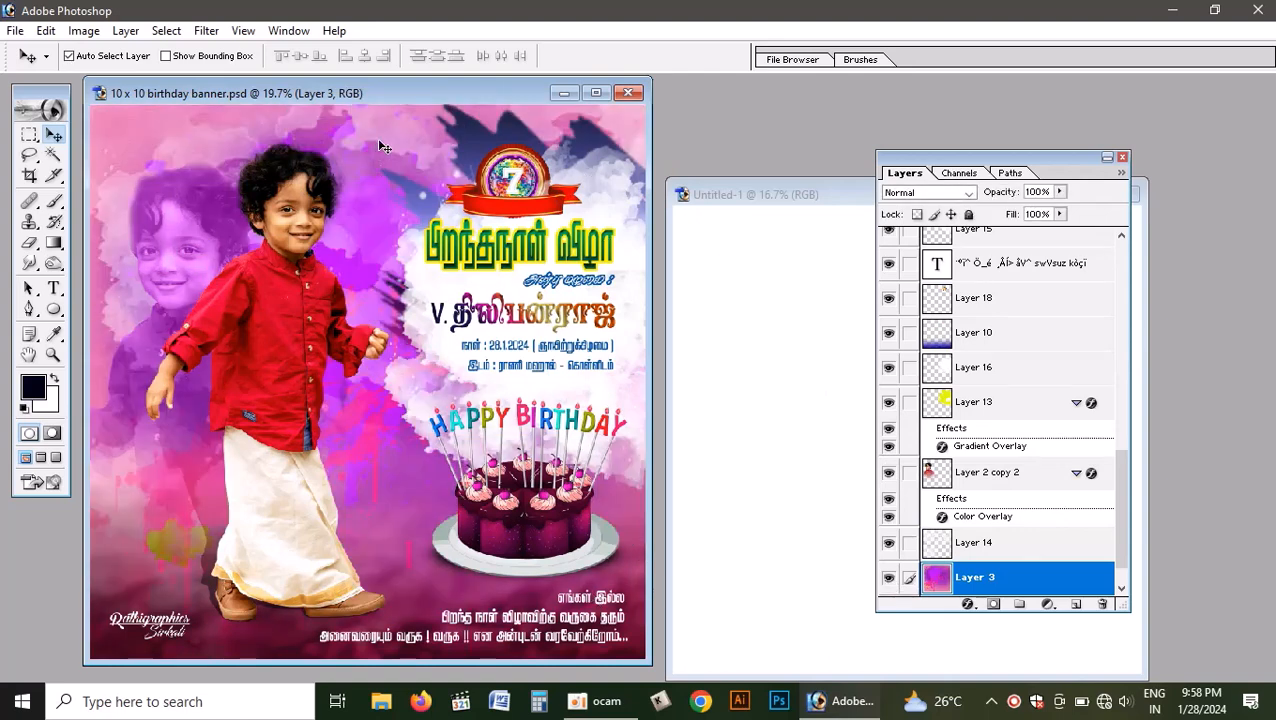
Choose the 298 px textured cloud brush for the Brush tool and make the blank Untitled-1 document active
left_click(55, 201)
left_click(127, 57)
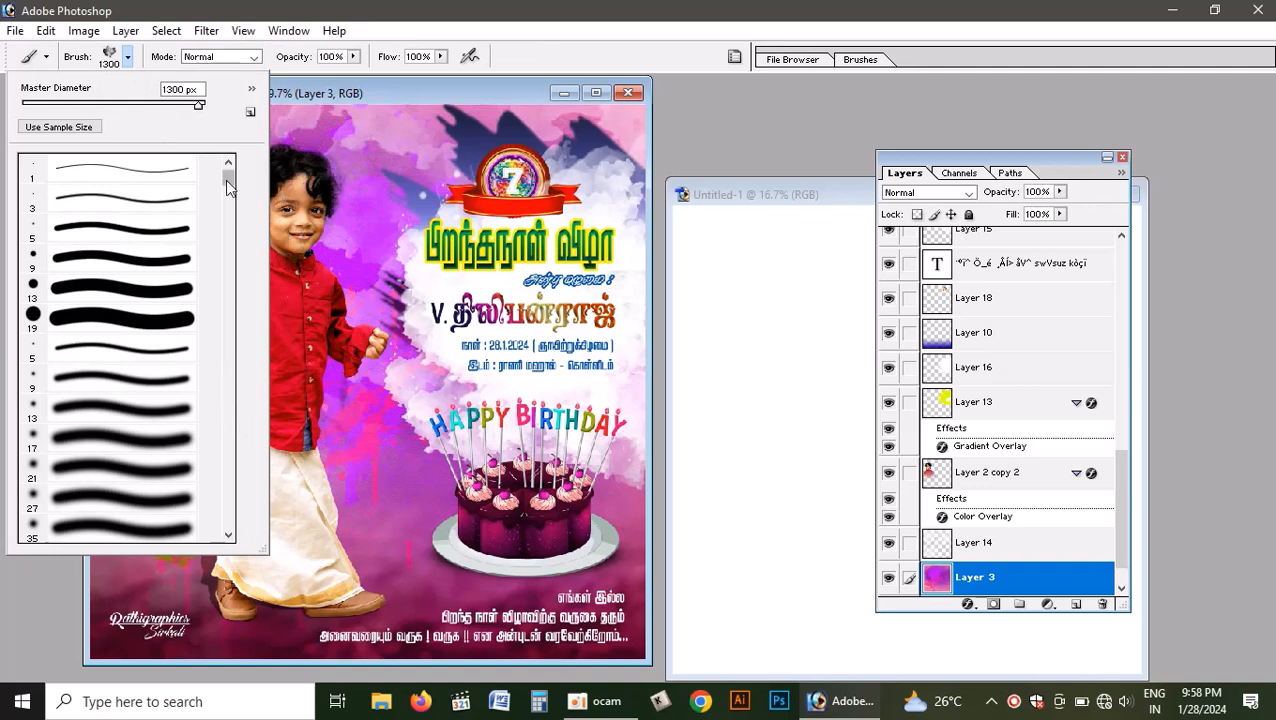
left_click_drag(228, 182, 251, 527)
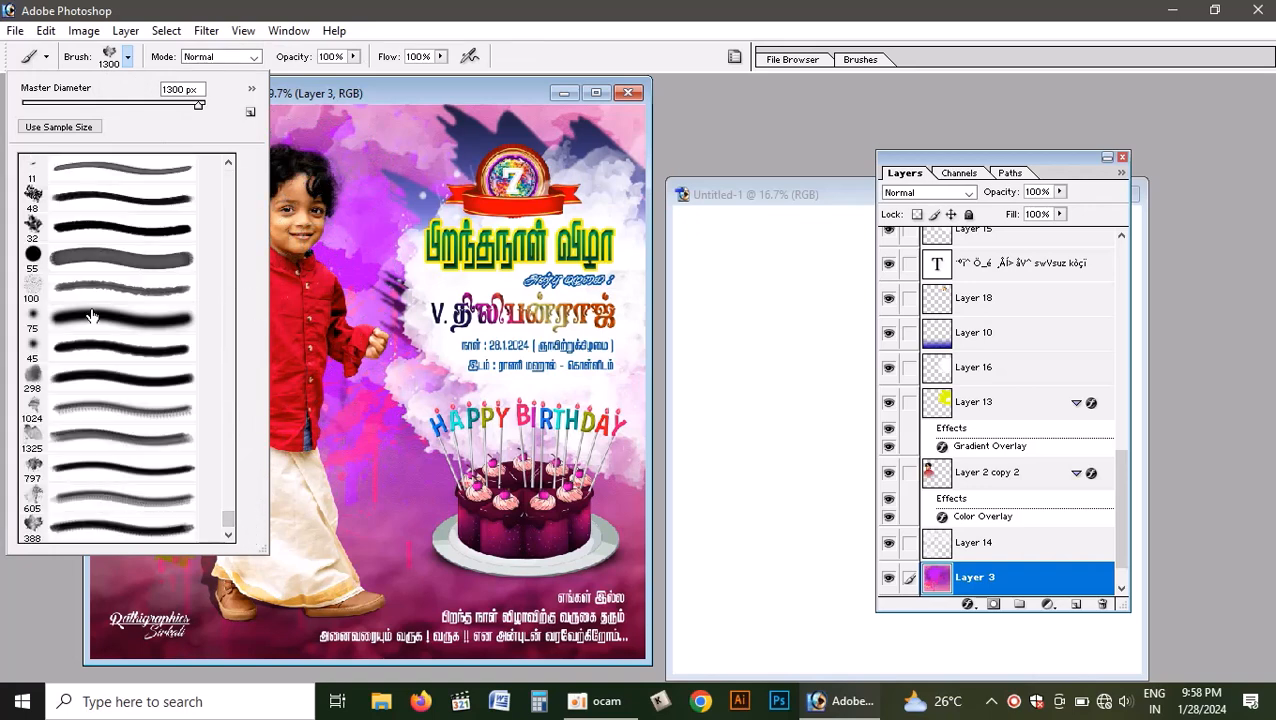
left_click(105, 383)
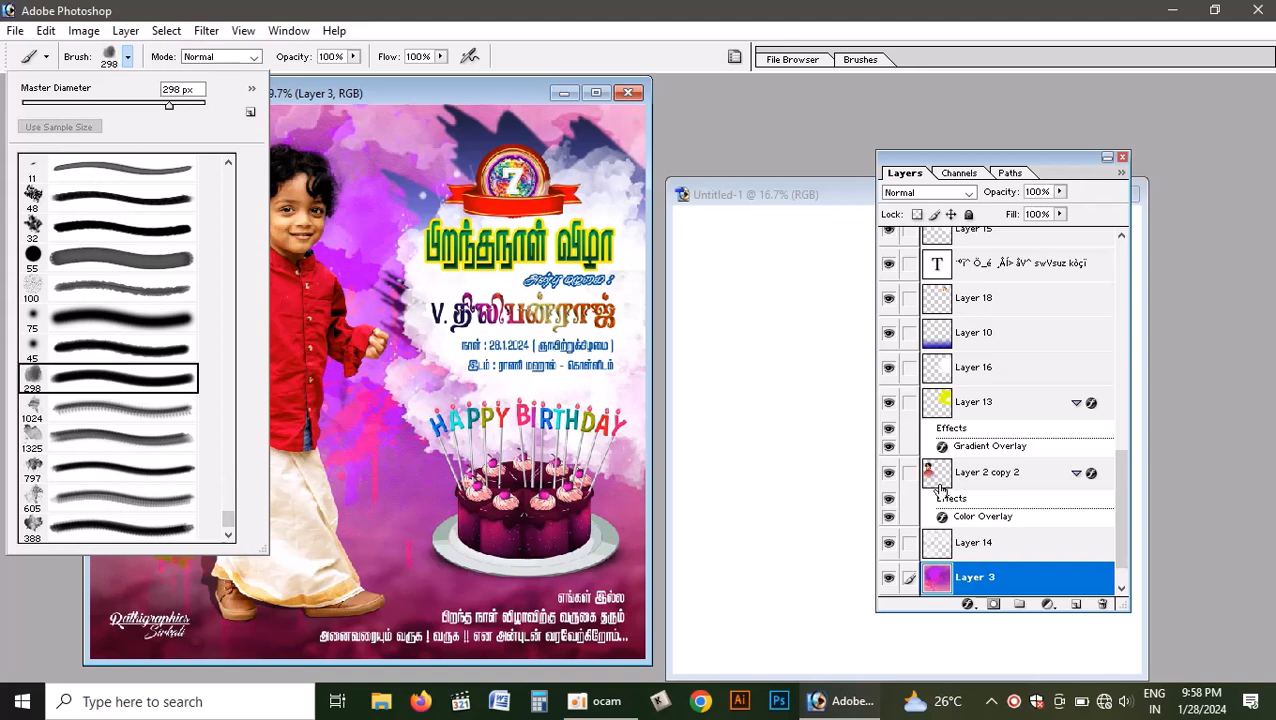
left_click(757, 415)
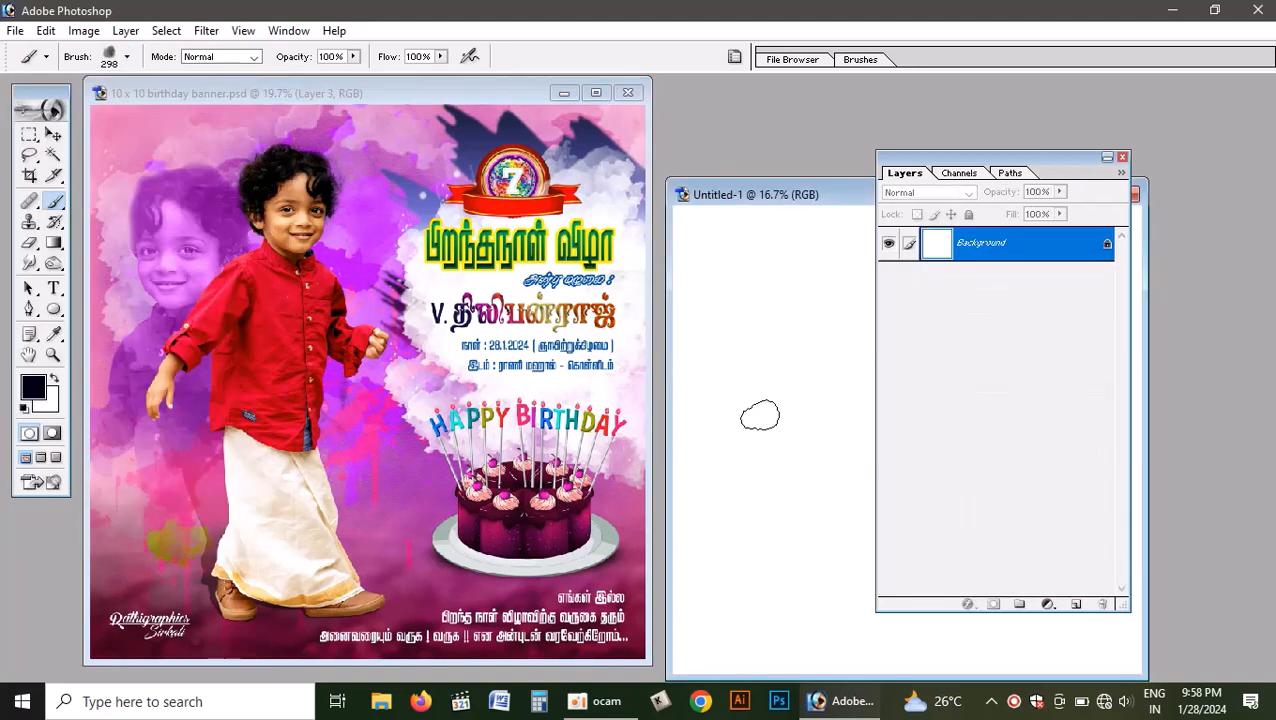
Enlarge the brush to 2200 px and stamp two dark cloud patches, one above the other, on the blank canvas
key("bracketright")
key("bracketright")
key("bracketright")
key("bracketright")
key("bracketright")
key("bracketright")
key("bracketright")
key("bracketright")
key("bracketright")
key("bracketright")
key("bracketright")
key("bracketright")
key("bracketright")
key("bracketright")
key("bracketright")
key("bracketright")
key("bracketright")
key("bracketright")
left_click(775, 375)
left_click(775, 545)
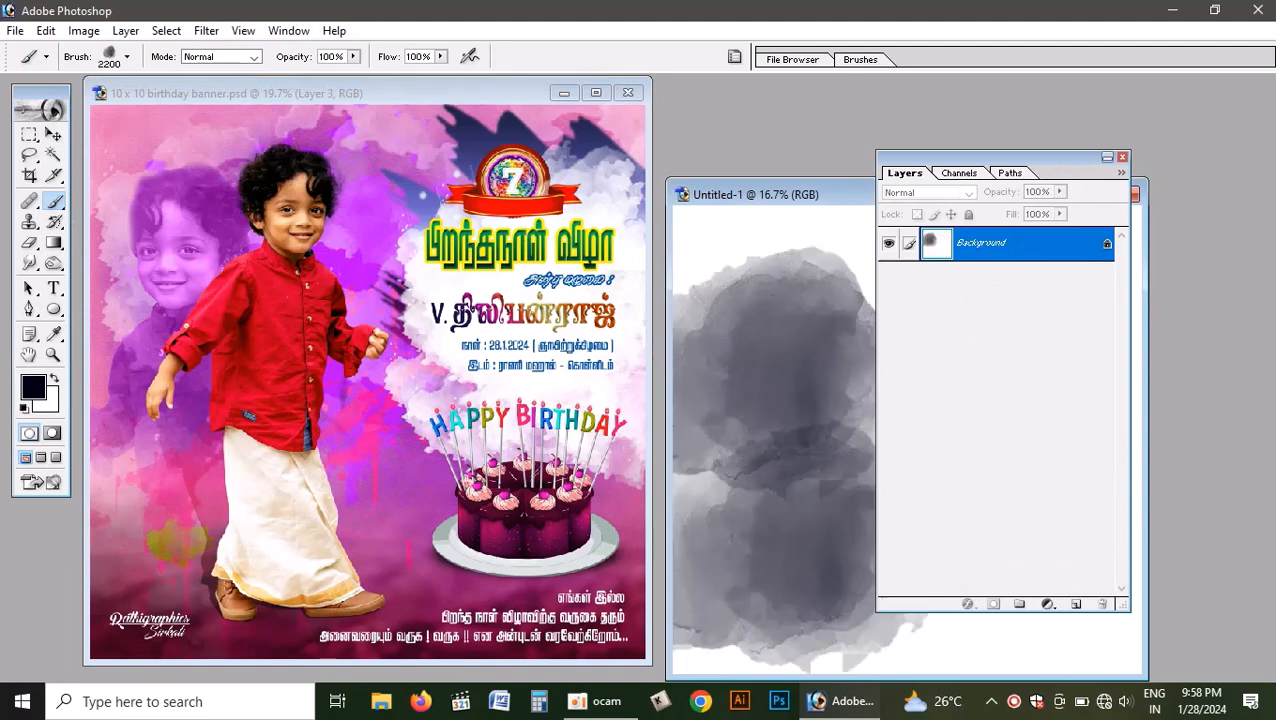
Sample light pink from the banner's background and stamp cloud patches over the dark ones and across the empty half
left_click(54, 334)
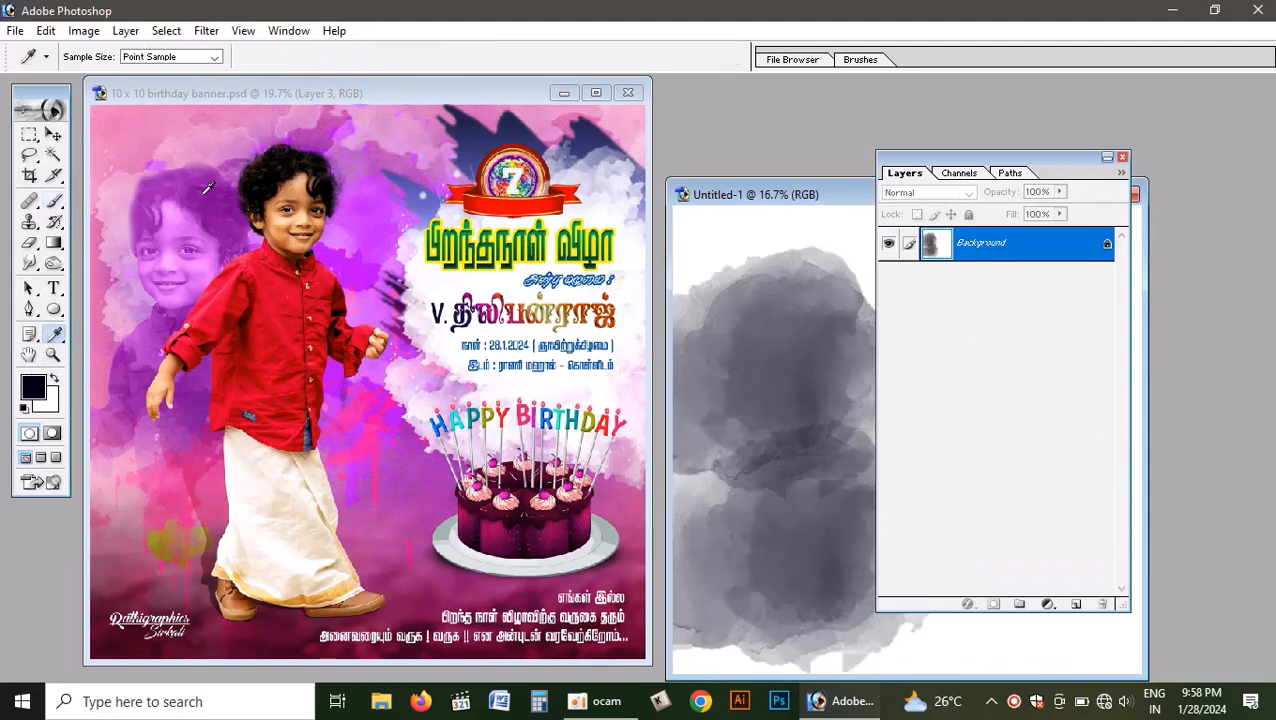
left_click(201, 140)
left_click(55, 201)
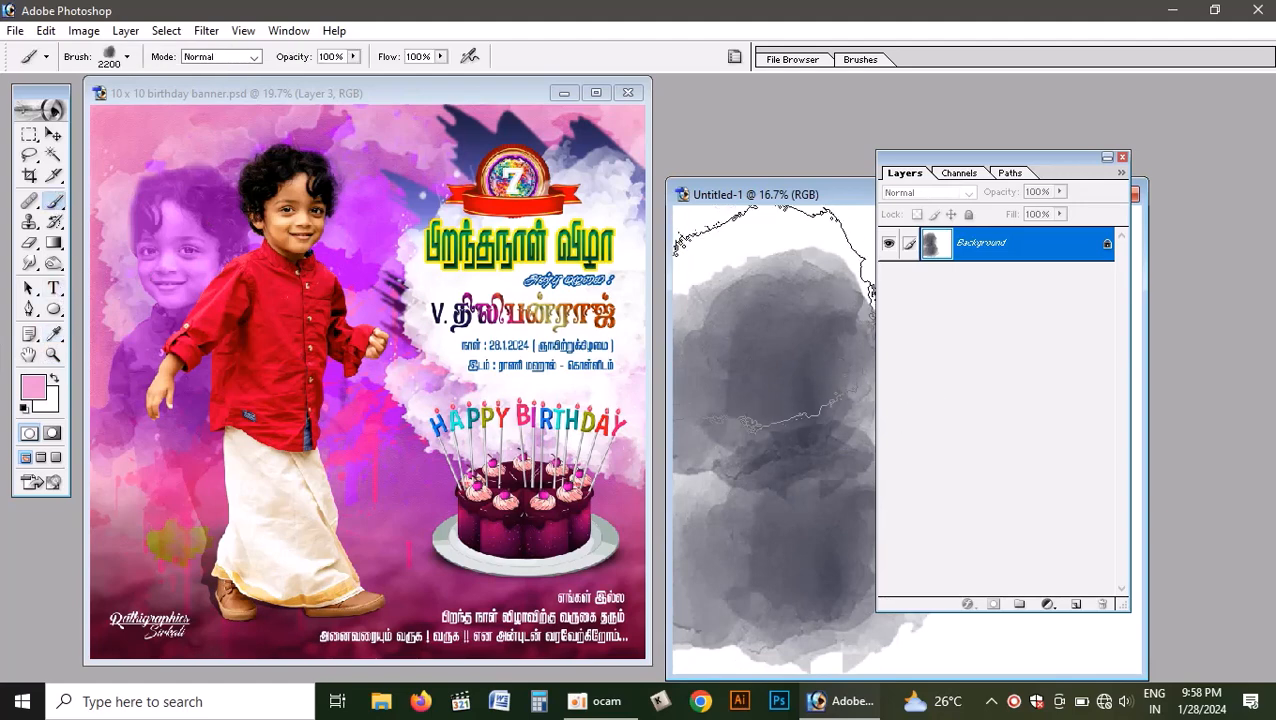
left_click(772, 362)
left_click(772, 500)
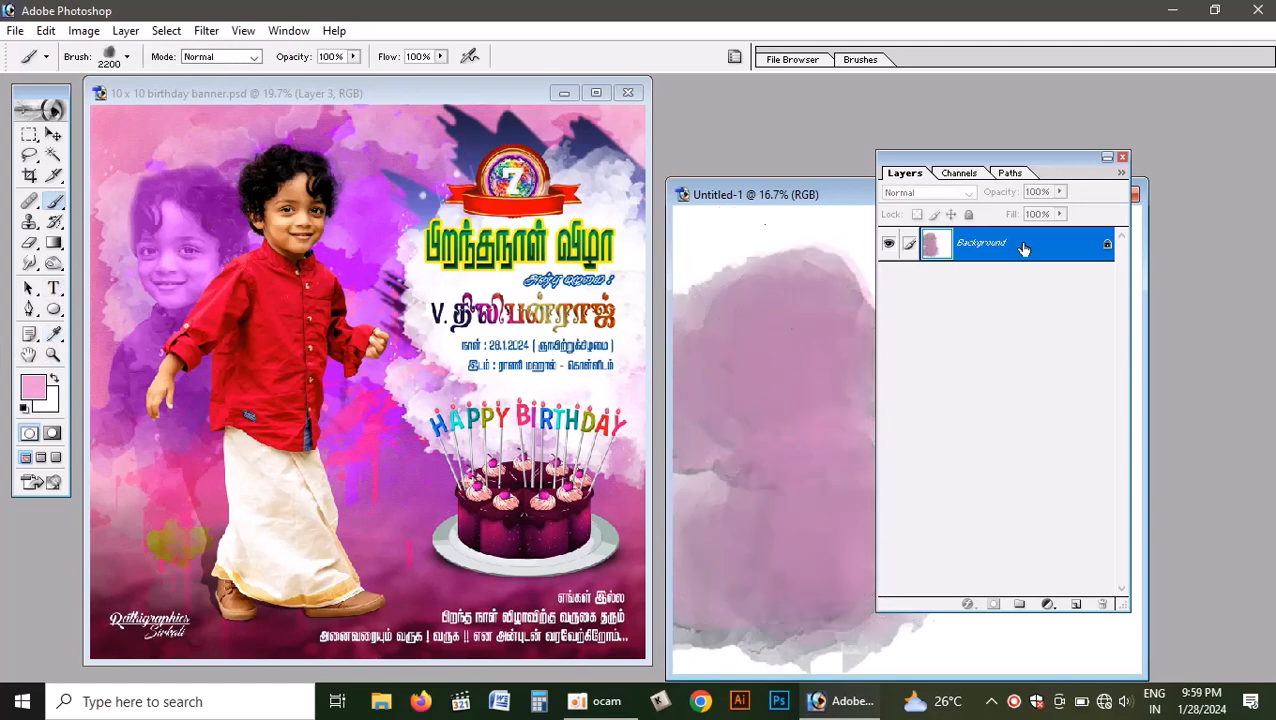
left_click(1123, 158)
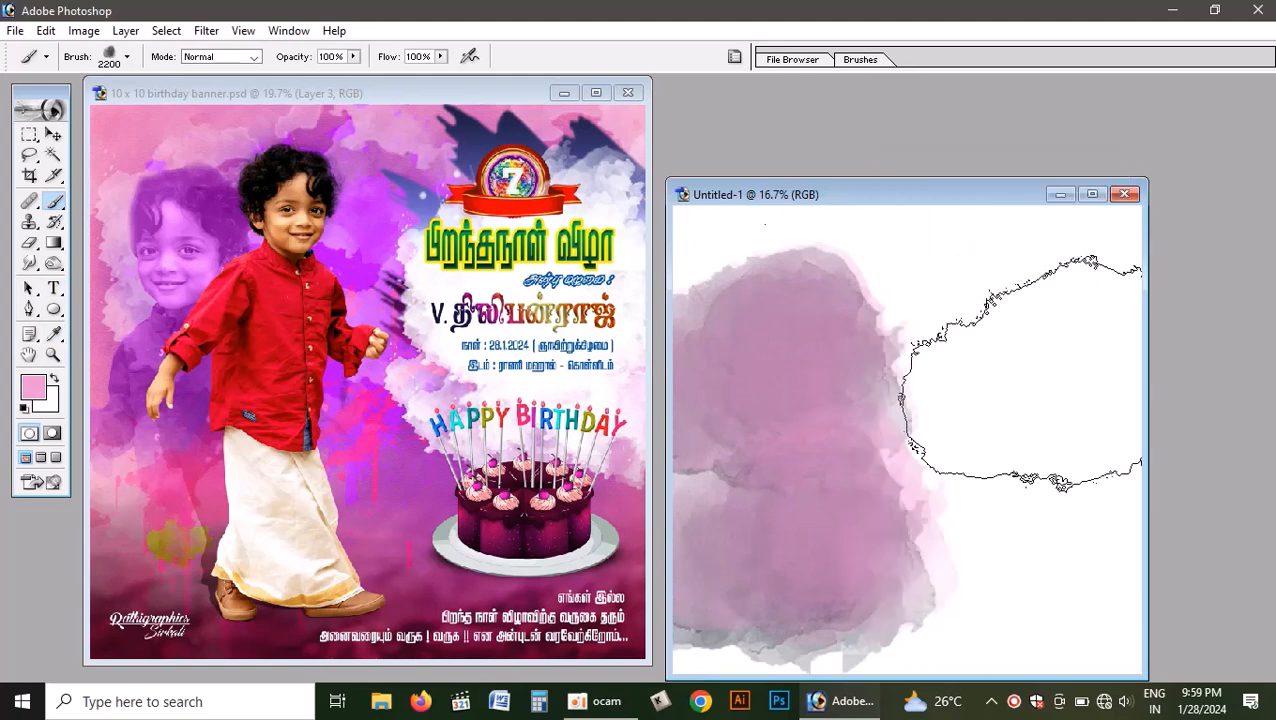
left_click(995, 385)
left_click(993, 497)
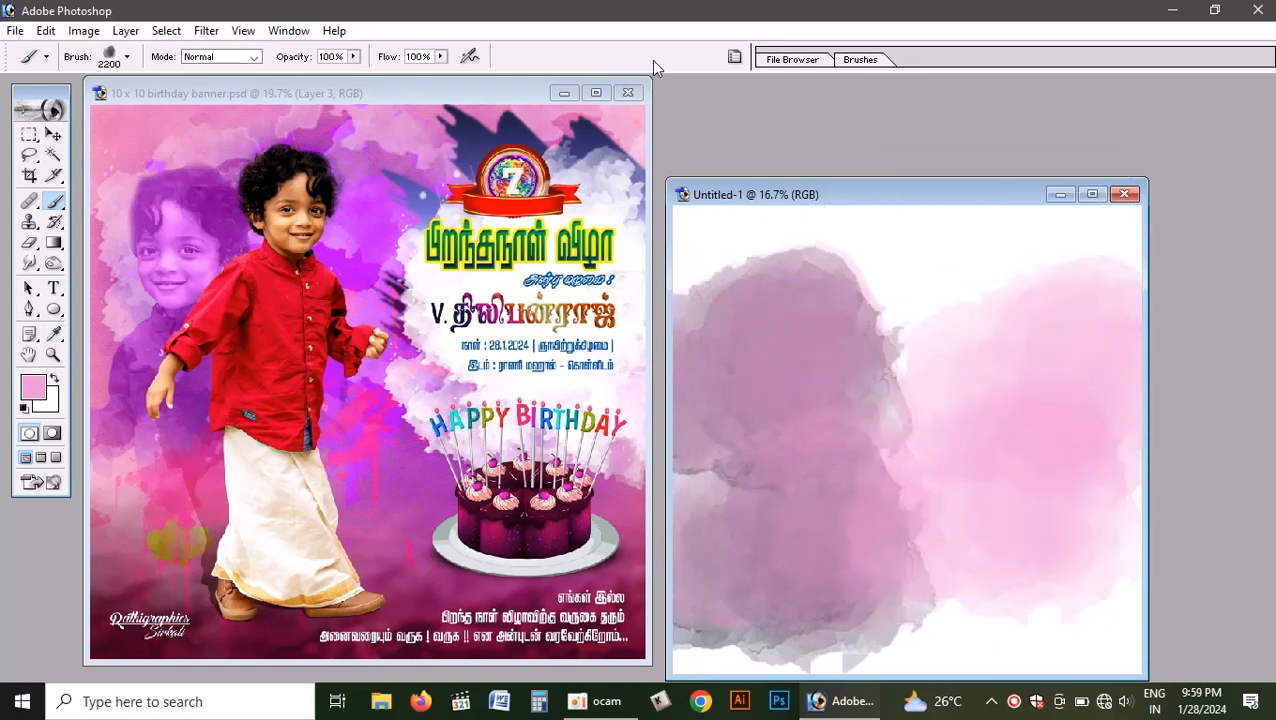
Clear the brush paint by filling the Untitled-1 background with white
key("F7")
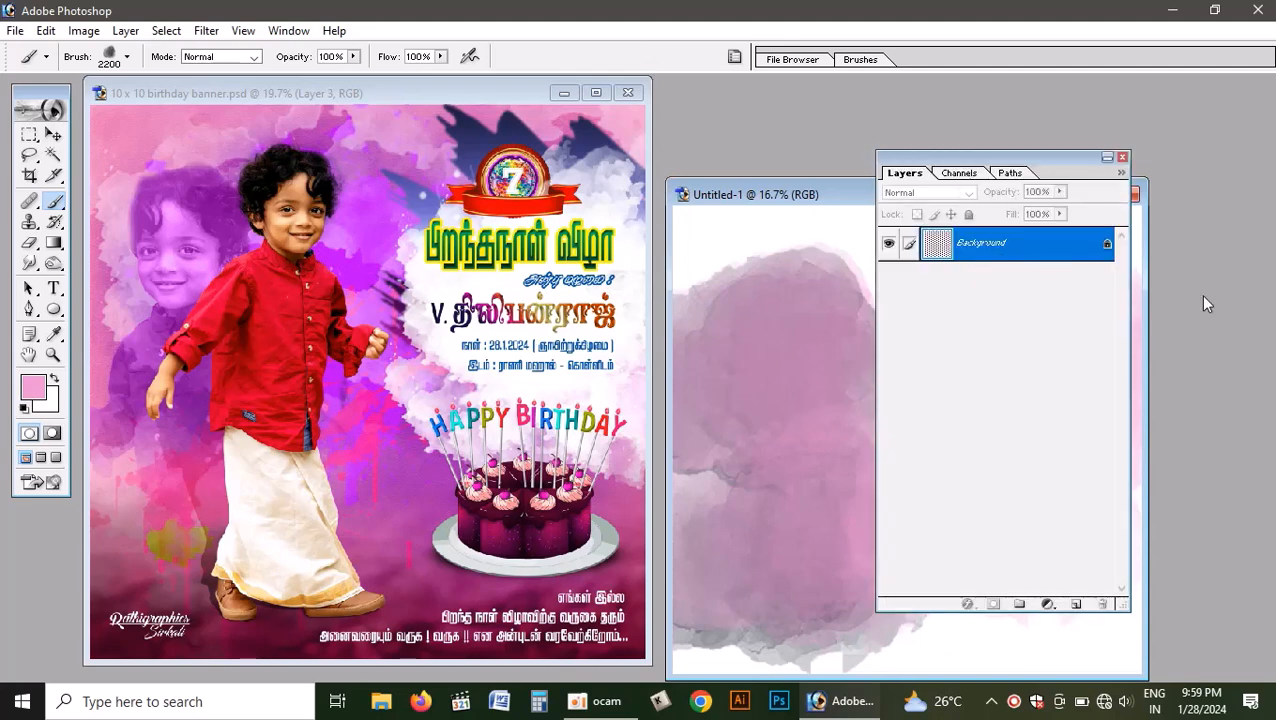
key("ctrl+BackSpace")
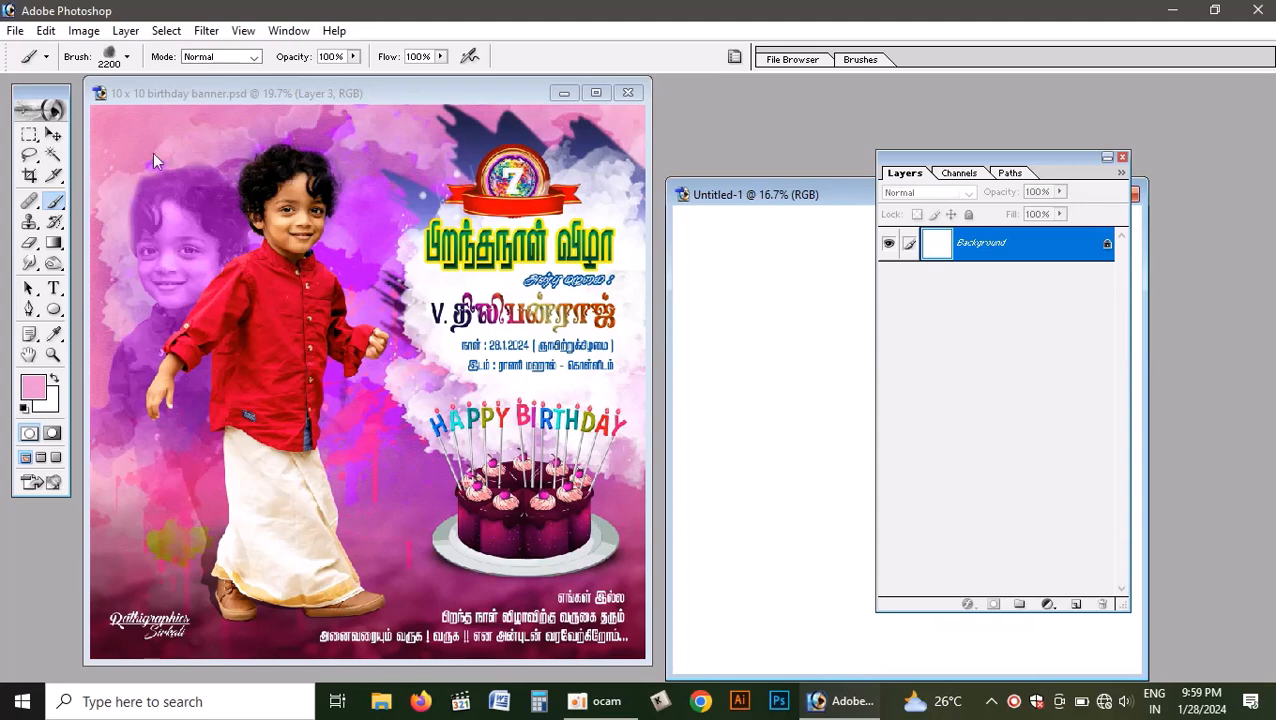
Copy the painted background, Layer 3, from the banner into Untitled-1 and align it to cover the whole canvas
left_click(139, 126)
key("v")
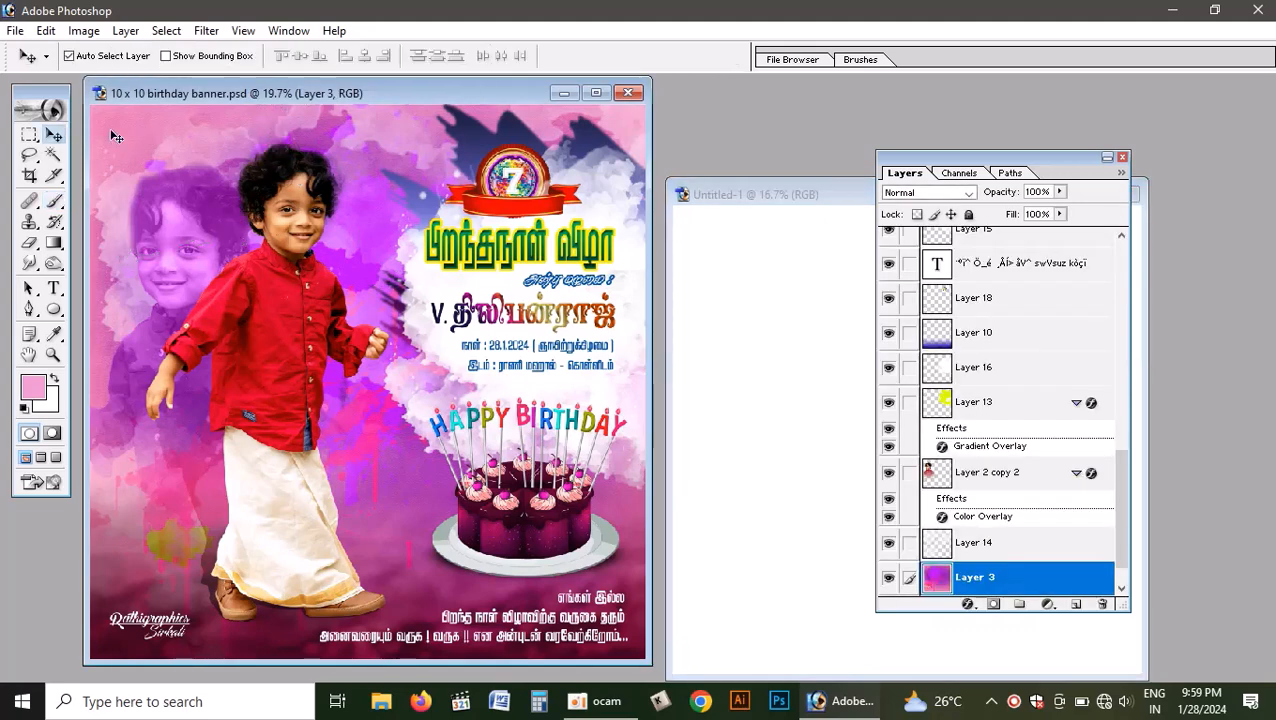
left_click_drag(122, 132, 809, 336)
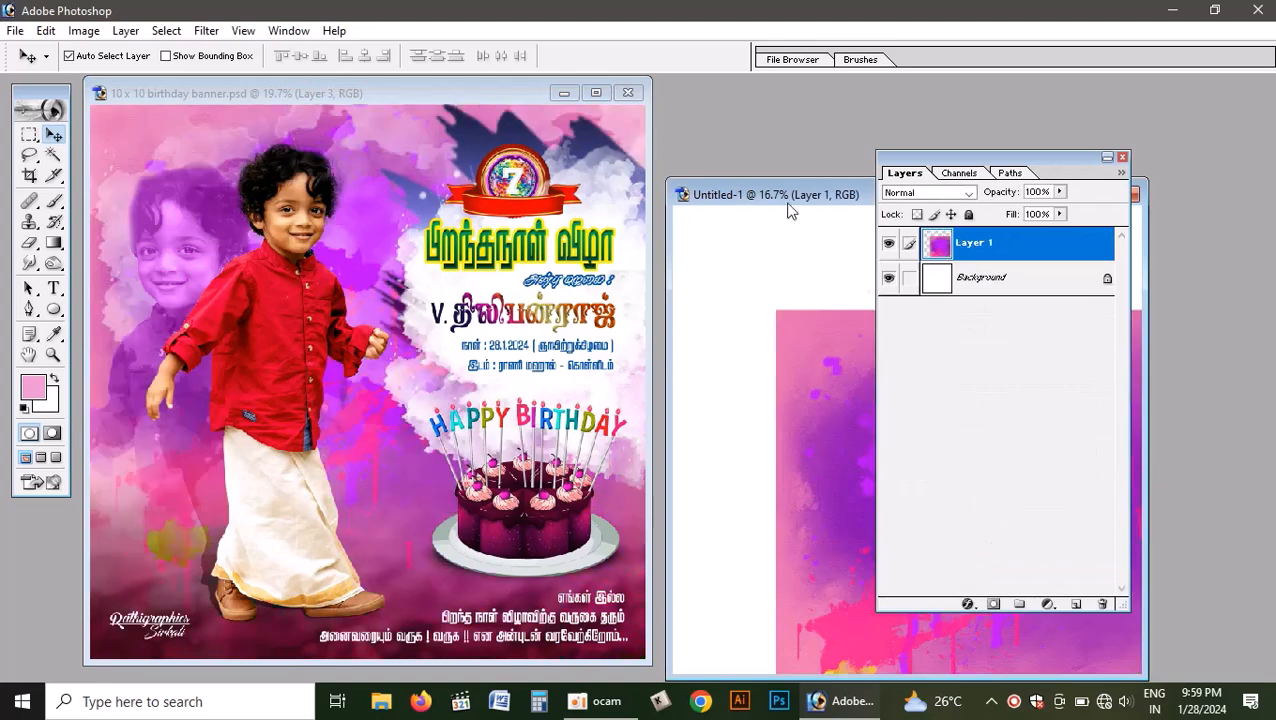
double_click(788, 198)
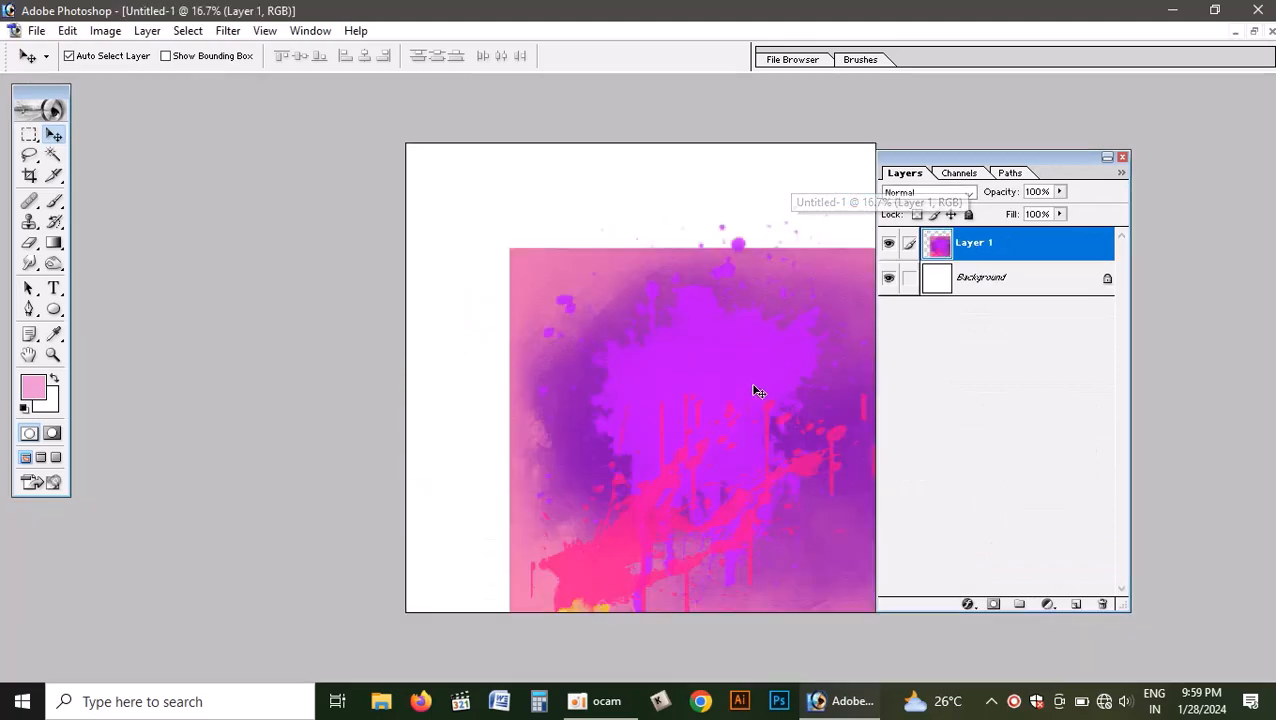
left_click_drag(753, 386, 648, 283)
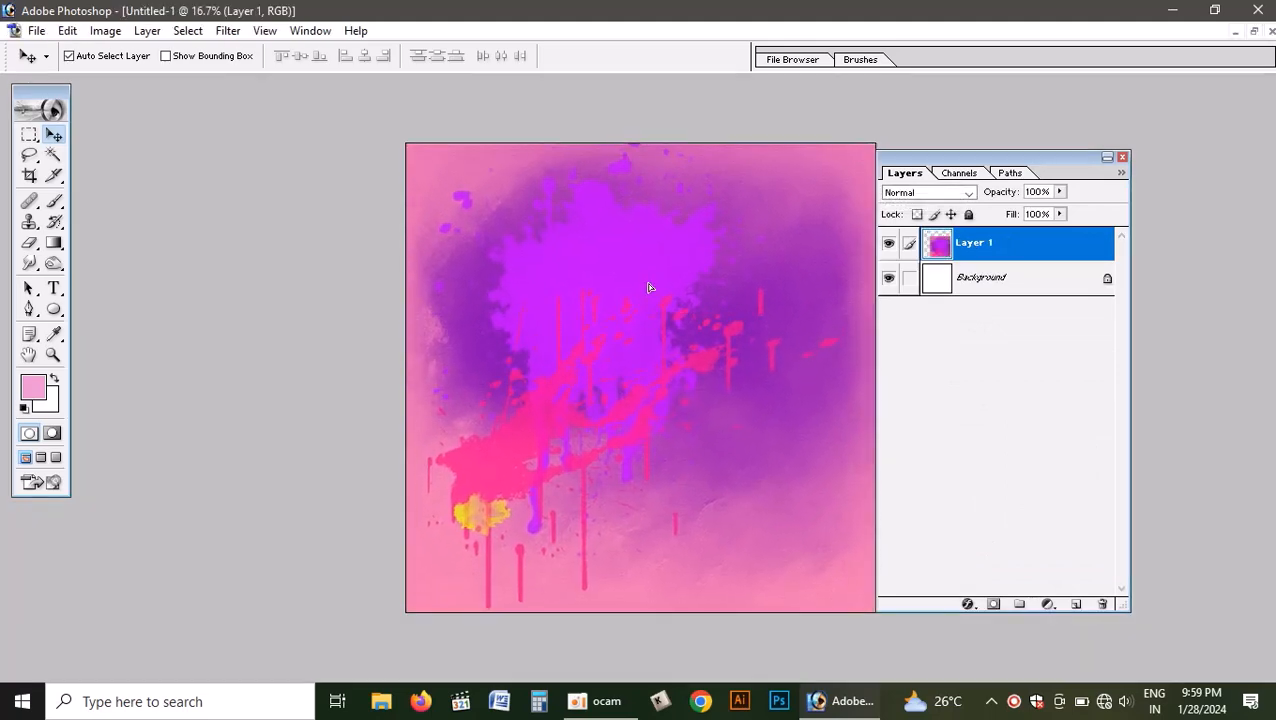
left_click(1254, 32)
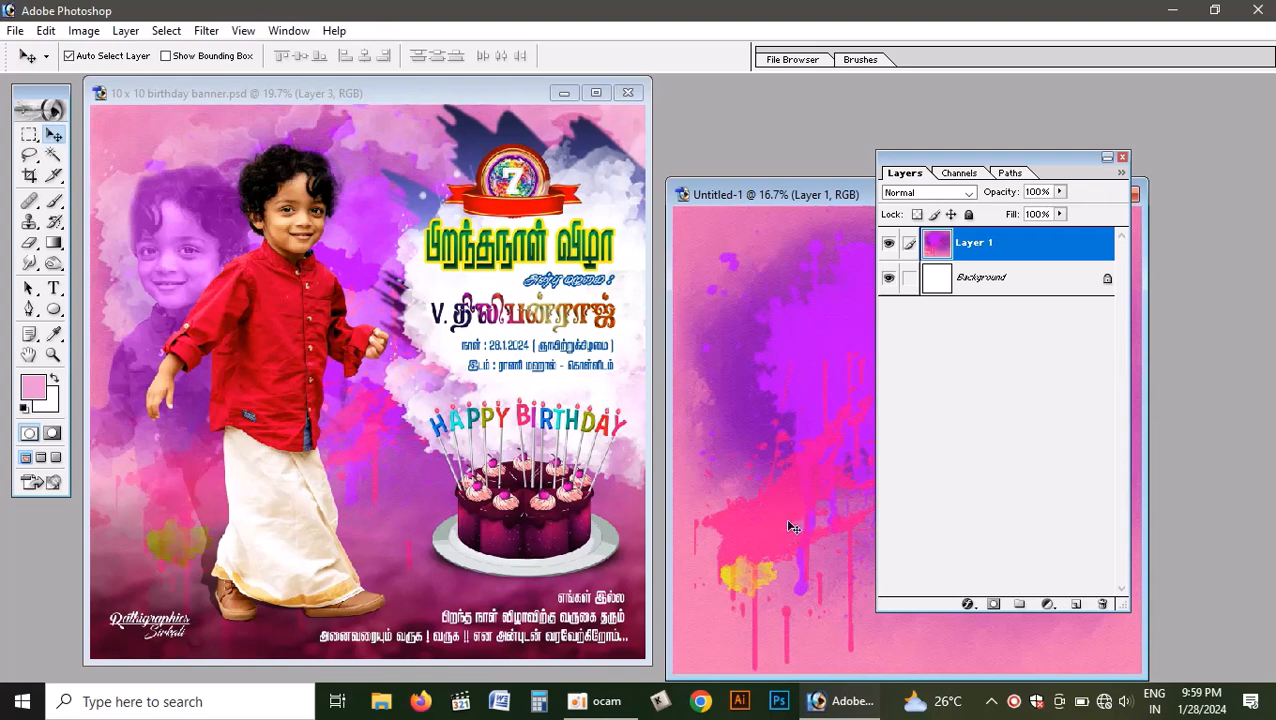
Copy the cloud texture, Layer 14, from the banner into Untitled-1 and align it with the canvas corner
left_click(190, 243)
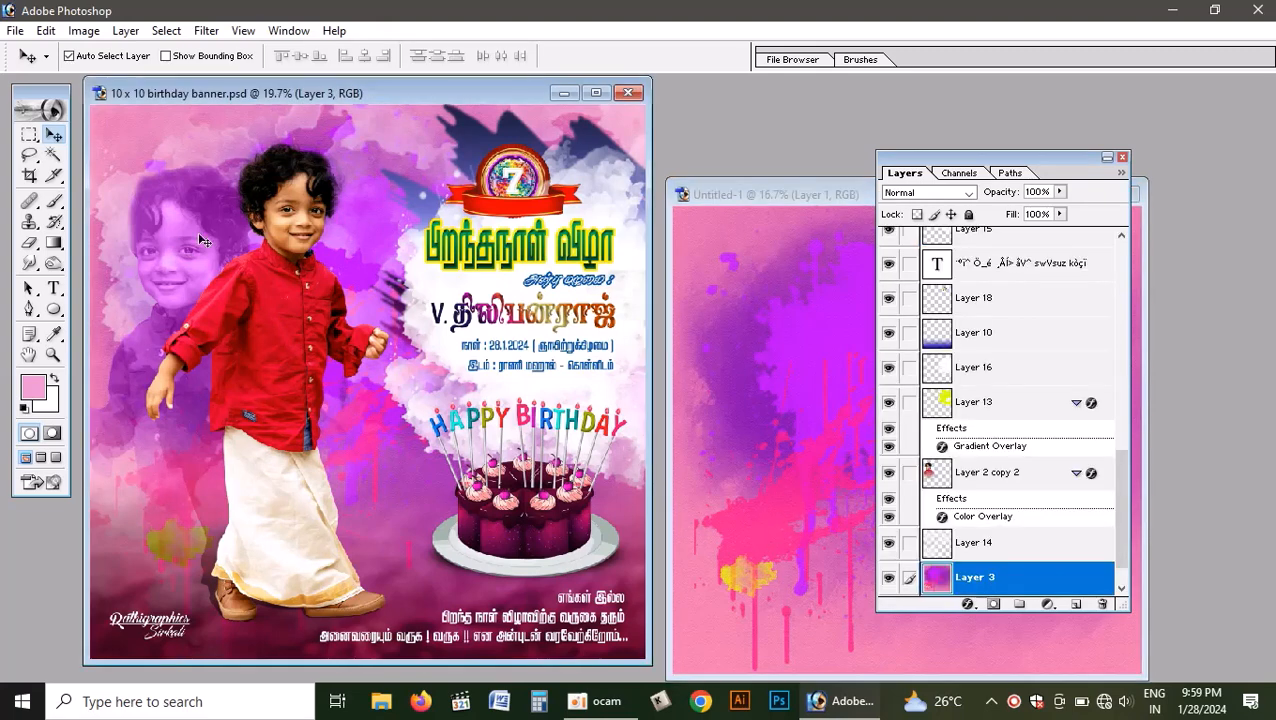
left_click(205, 160)
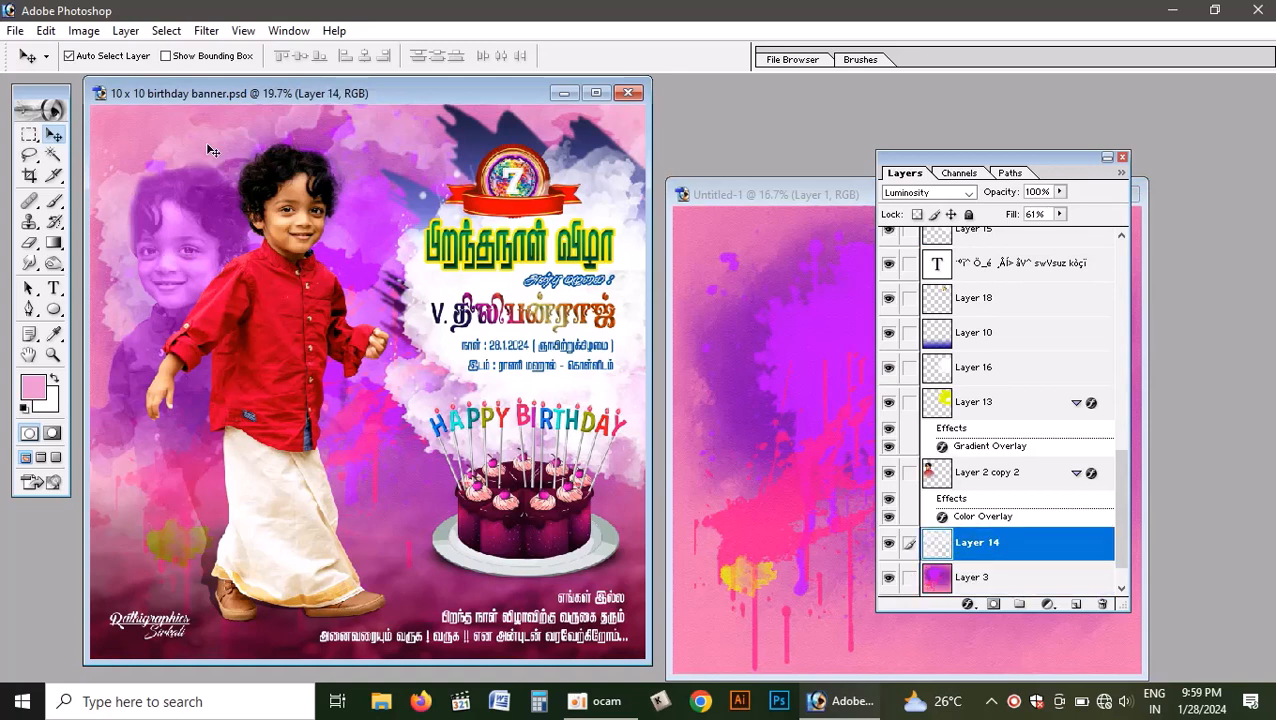
left_click_drag(213, 148, 795, 310)
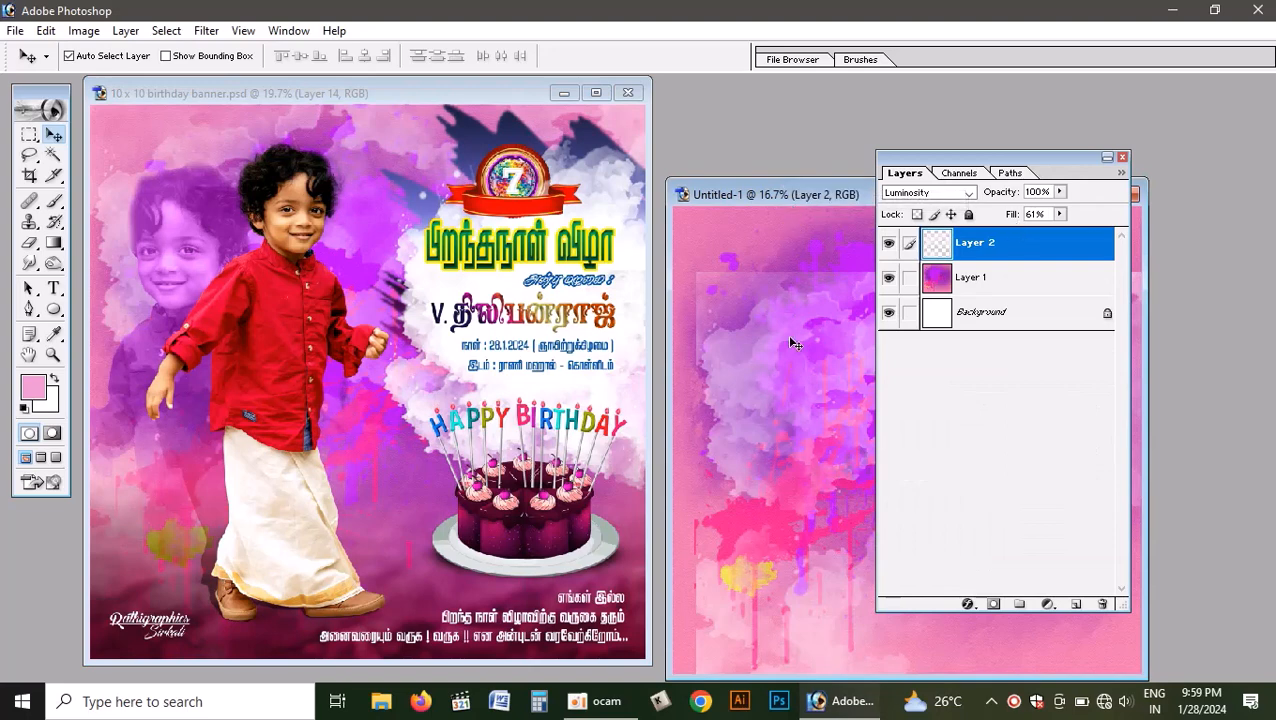
left_click_drag(790, 340, 752, 273)
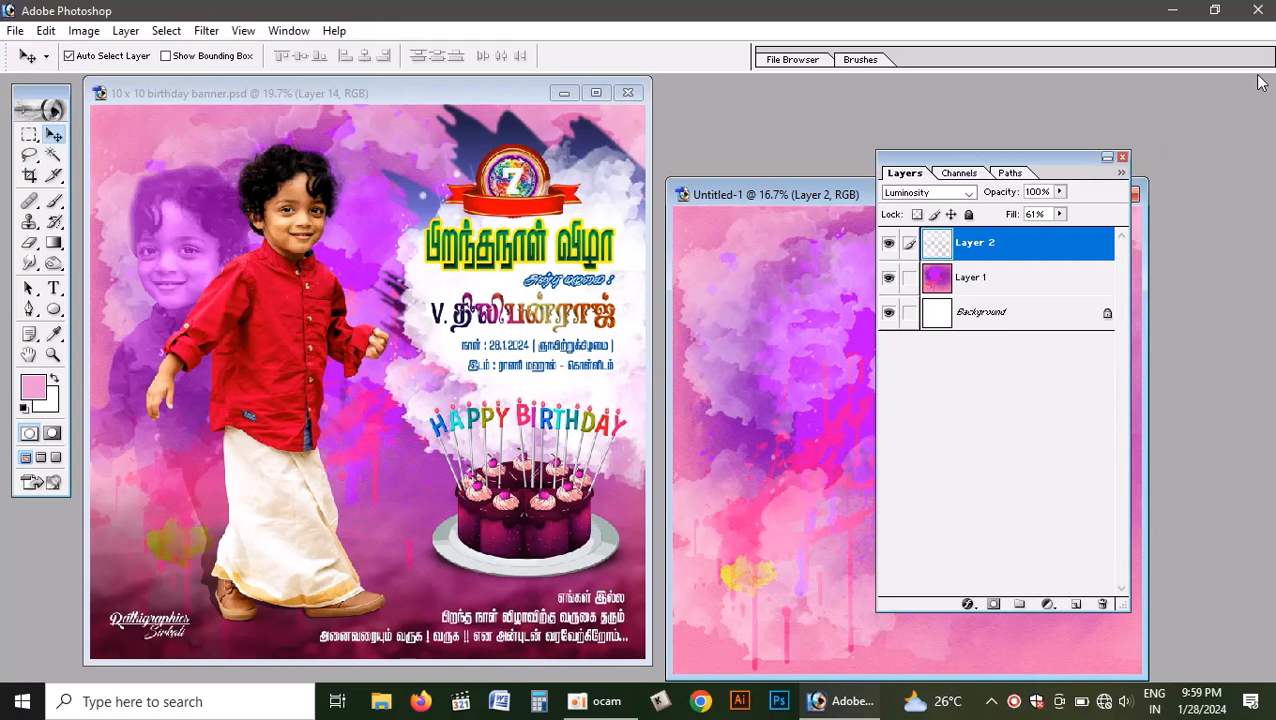
Move the Layers palette clear of the artwork, select Layer 1, and show Untitled-1 maximized with the whole canvas fitted
left_click_drag(1259, 83, 1260, 82)
left_click(1190, 205)
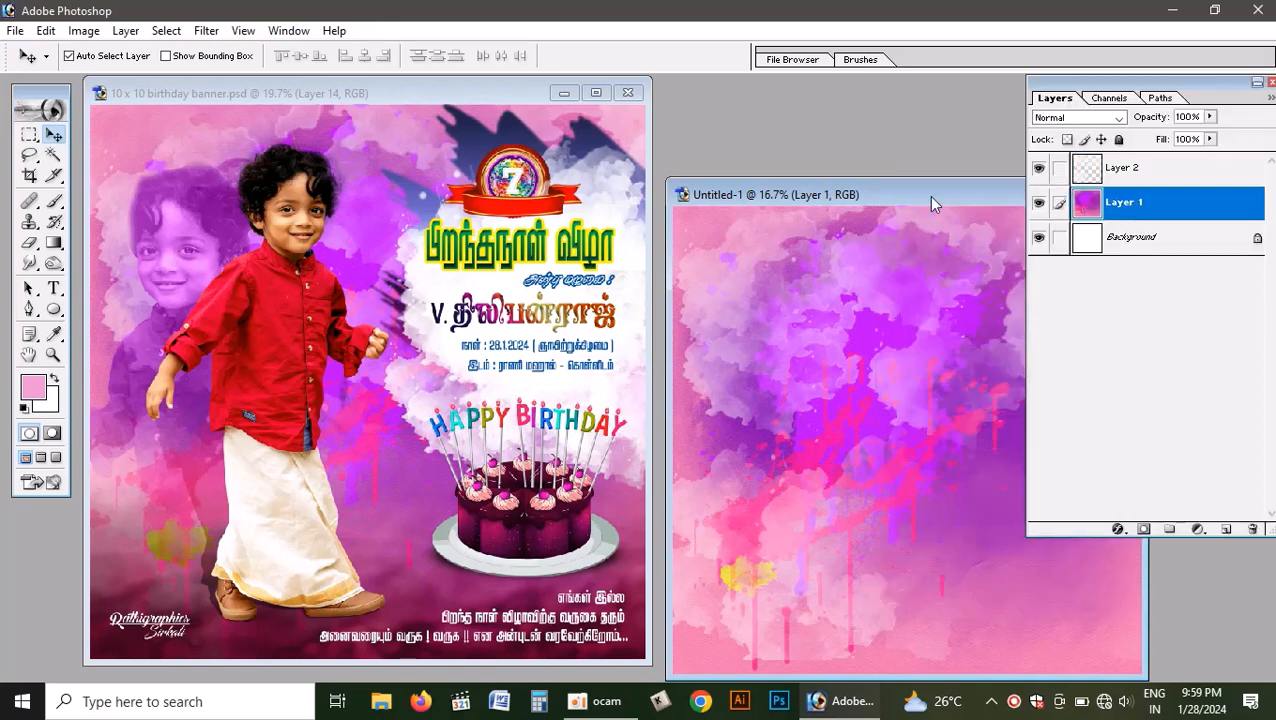
left_click_drag(930, 204, 624, 105)
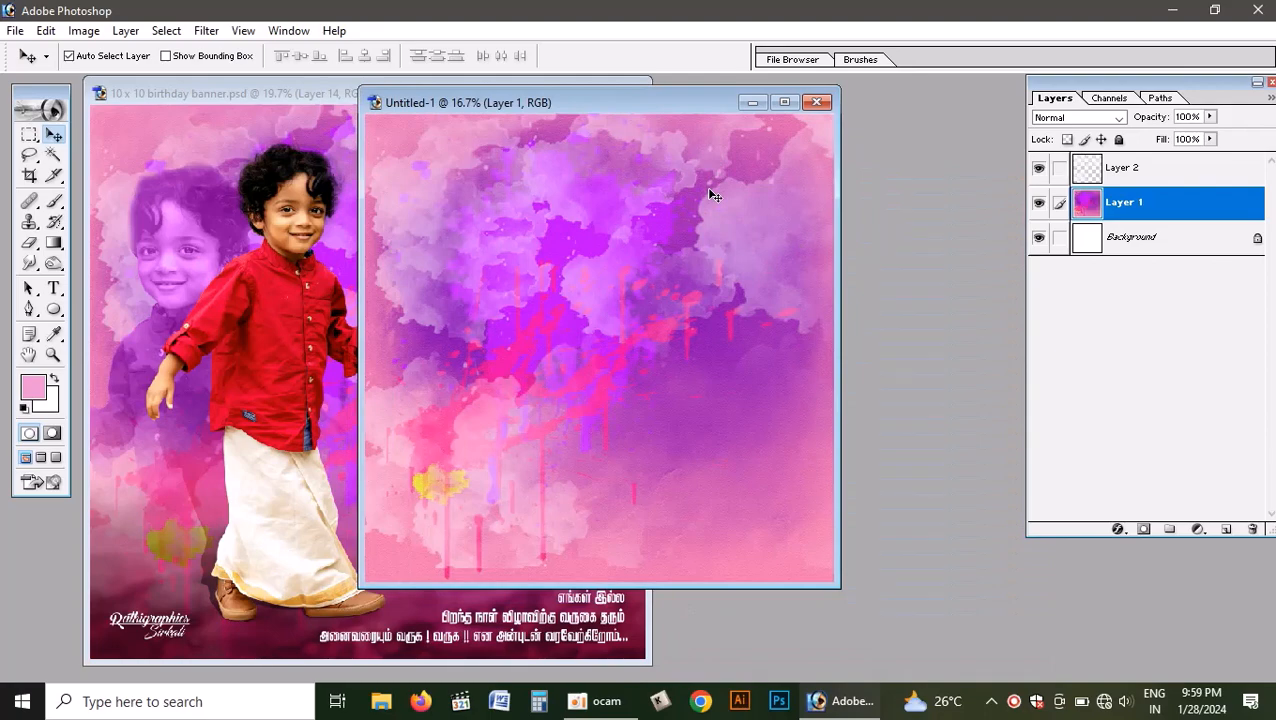
key("ctrl+plus")
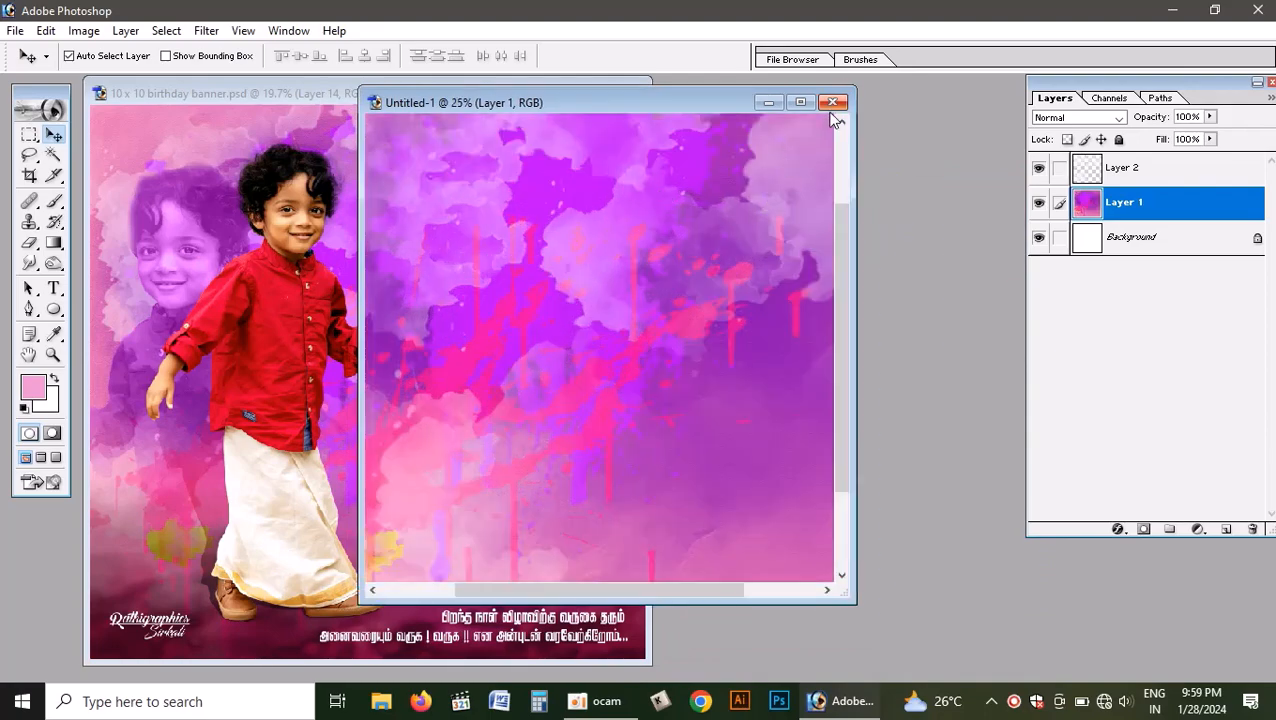
left_click(801, 103)
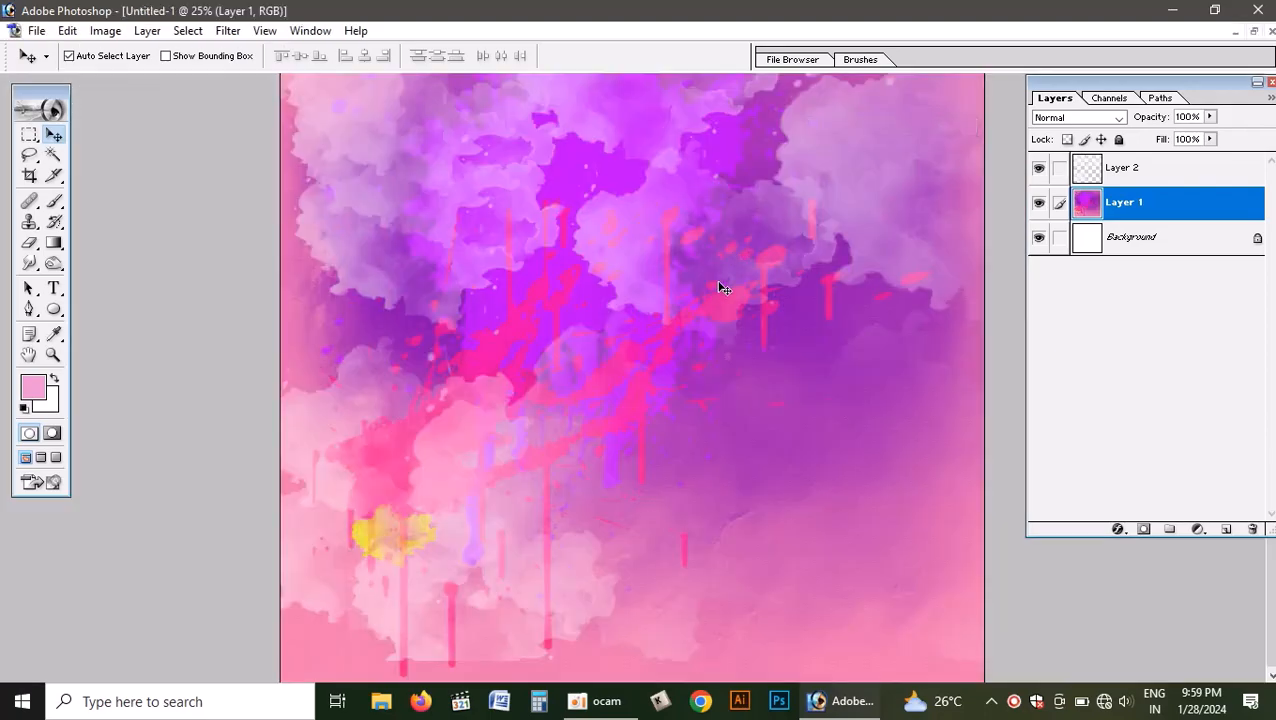
key("ctrl+0")
Examine the extent of Layer 1 with Free Transform, keeping its size and position
key("ctrl+t")
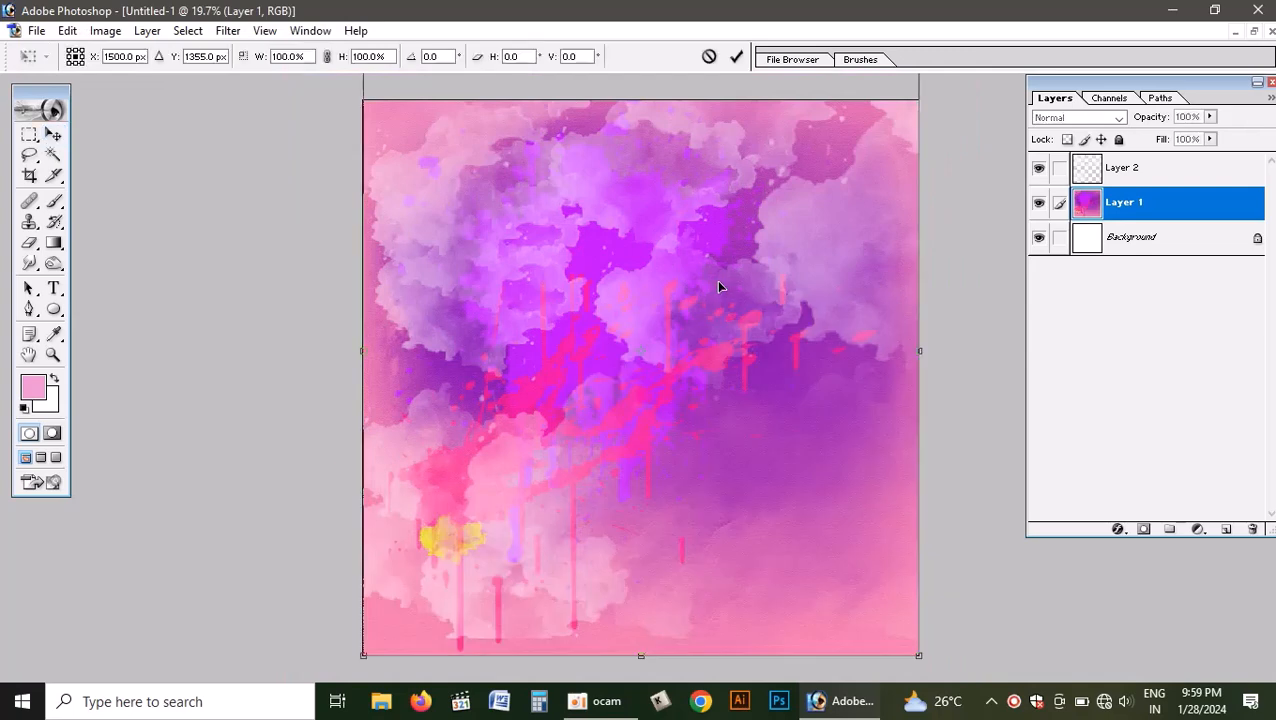
mouse_move(772, 285)
left_mouse_down()
mouse_move(771, 324)
mouse_move(773, 285)
left_mouse_up()
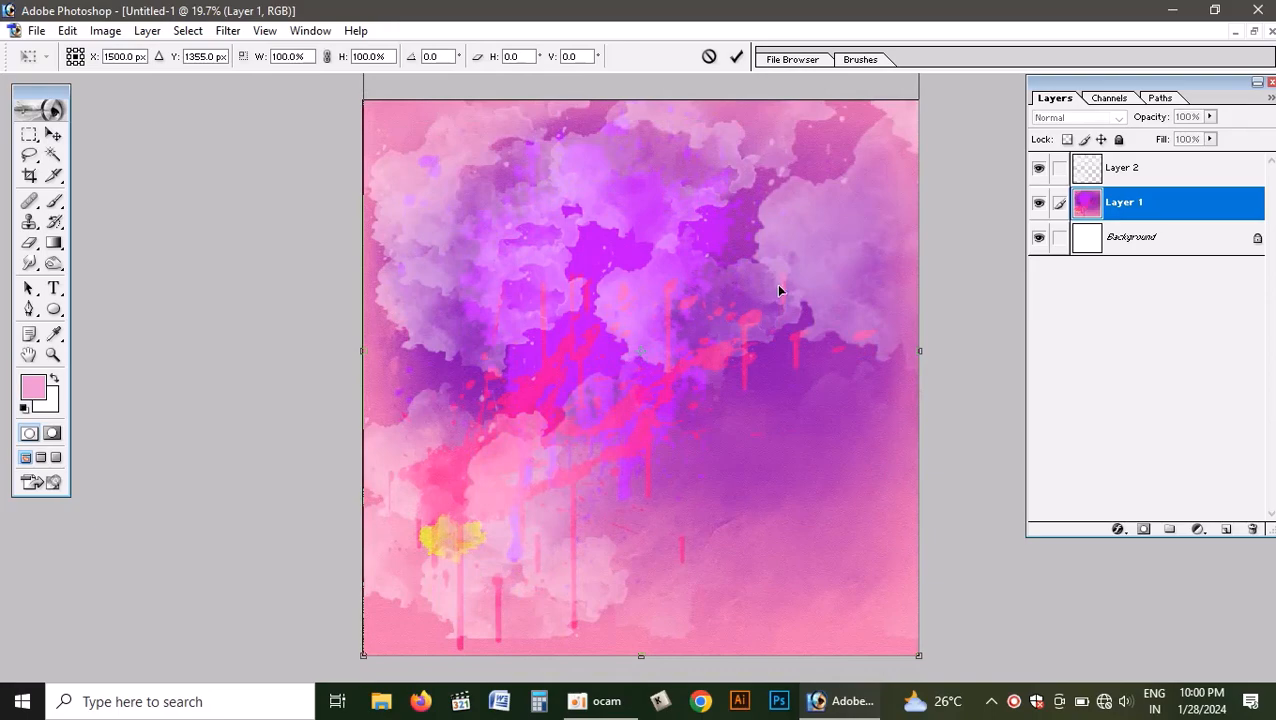
key("Return")
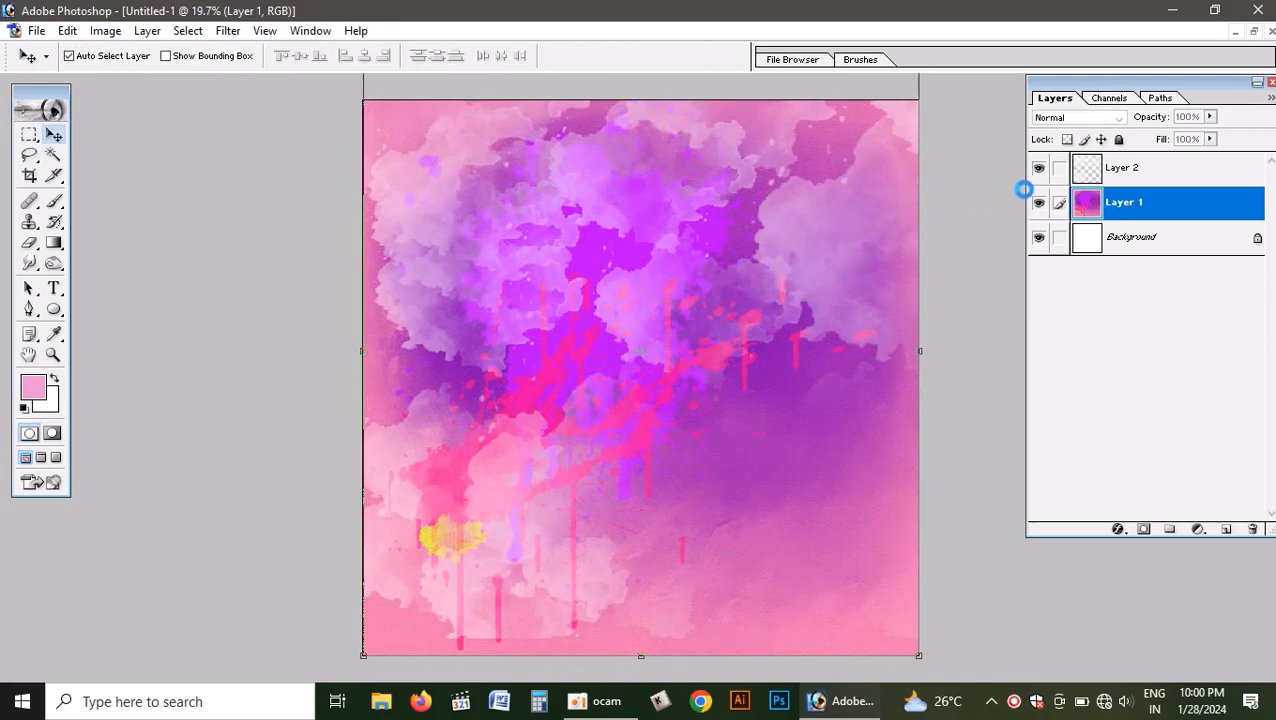
Link Layer 13 and Layer 16, the brush shape and white cloud, in the banner and copy them into Untitled-1
left_click(1253, 32)
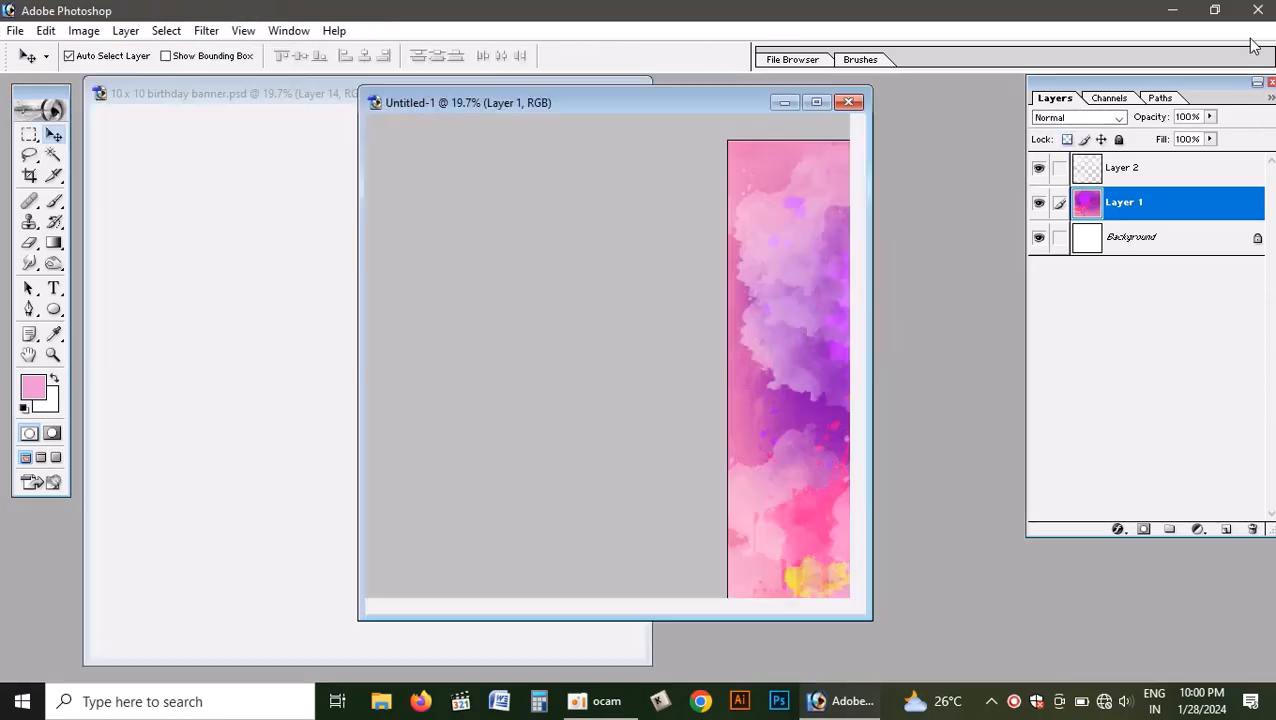
left_click(345, 245)
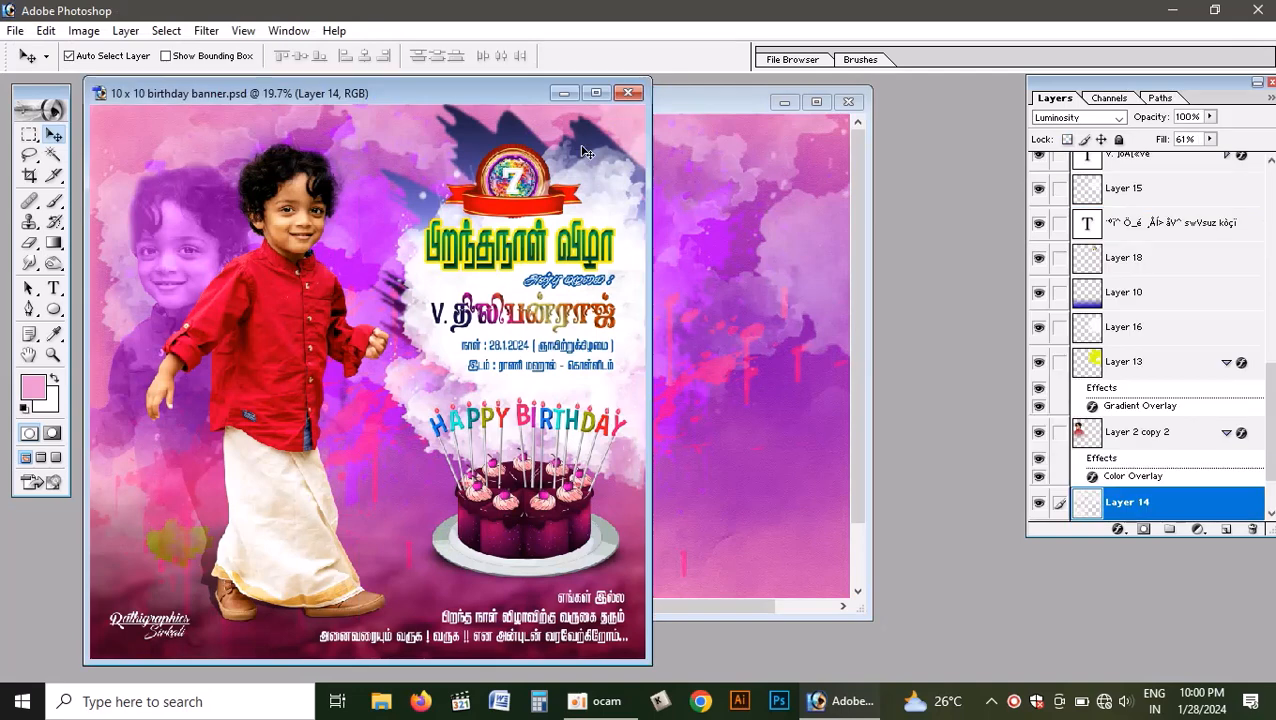
left_click_drag(610, 132, 609, 174)
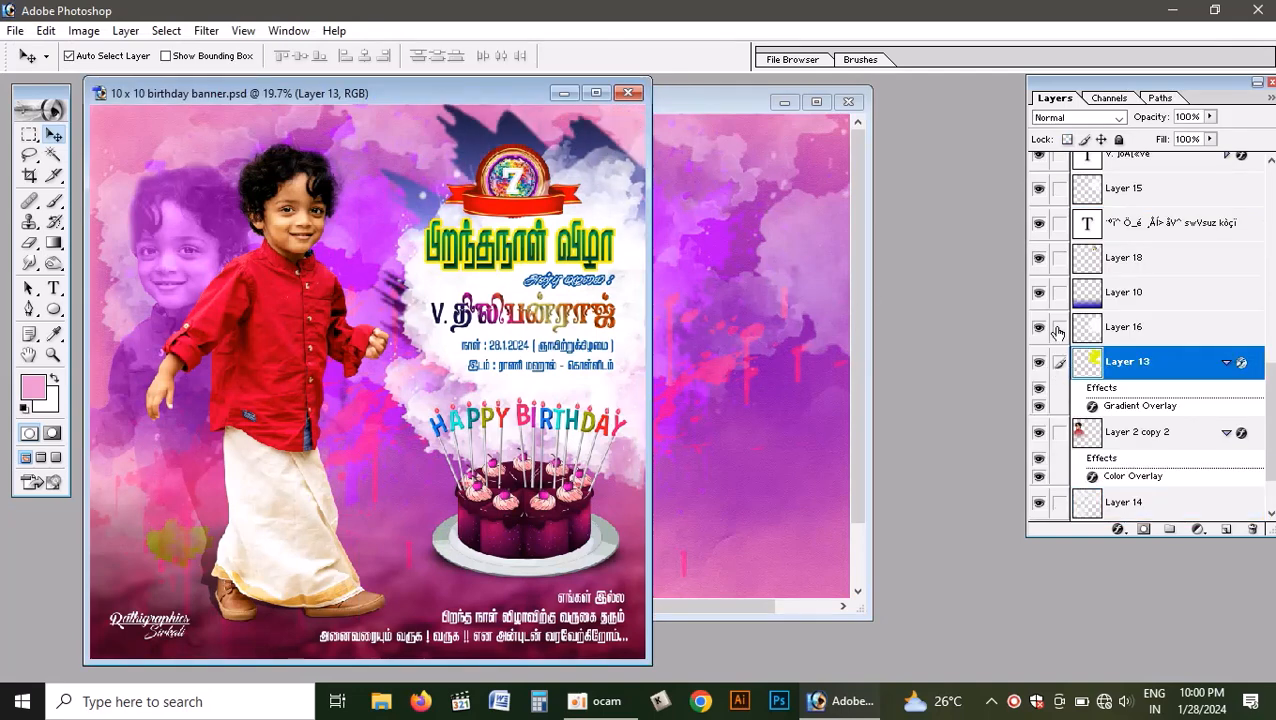
left_click(1059, 327)
left_click(619, 207)
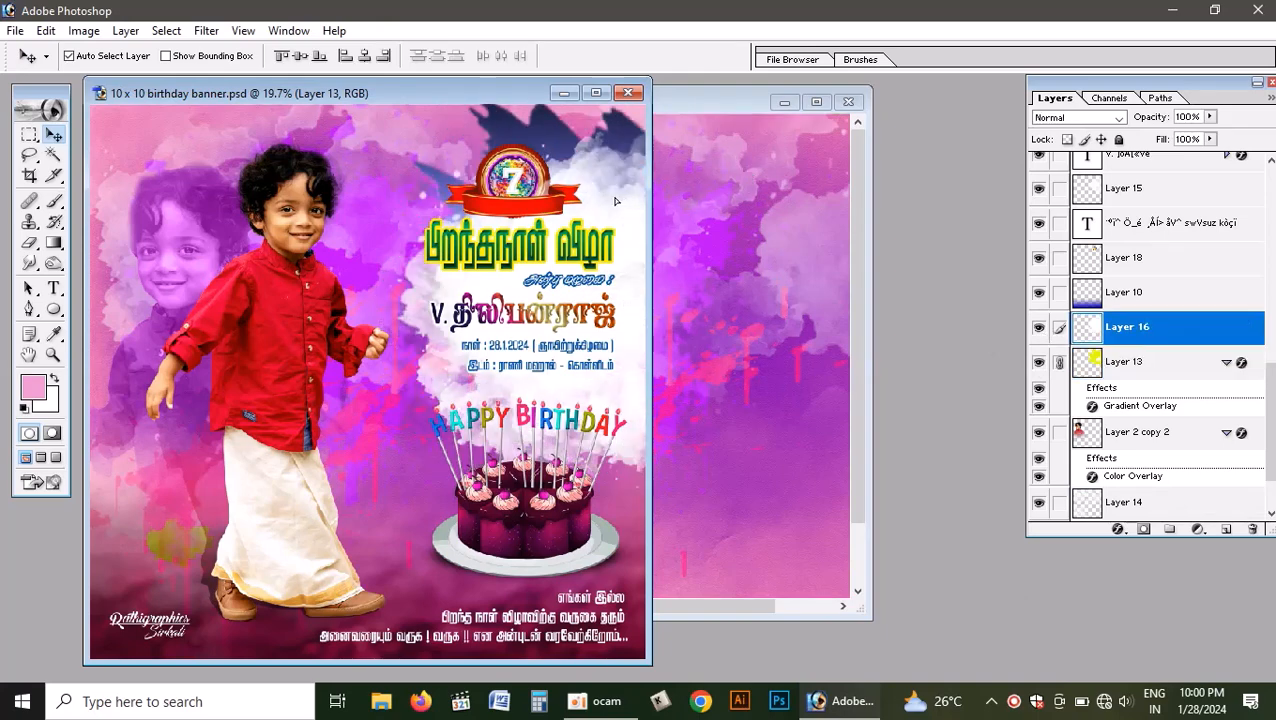
left_click(820, 240)
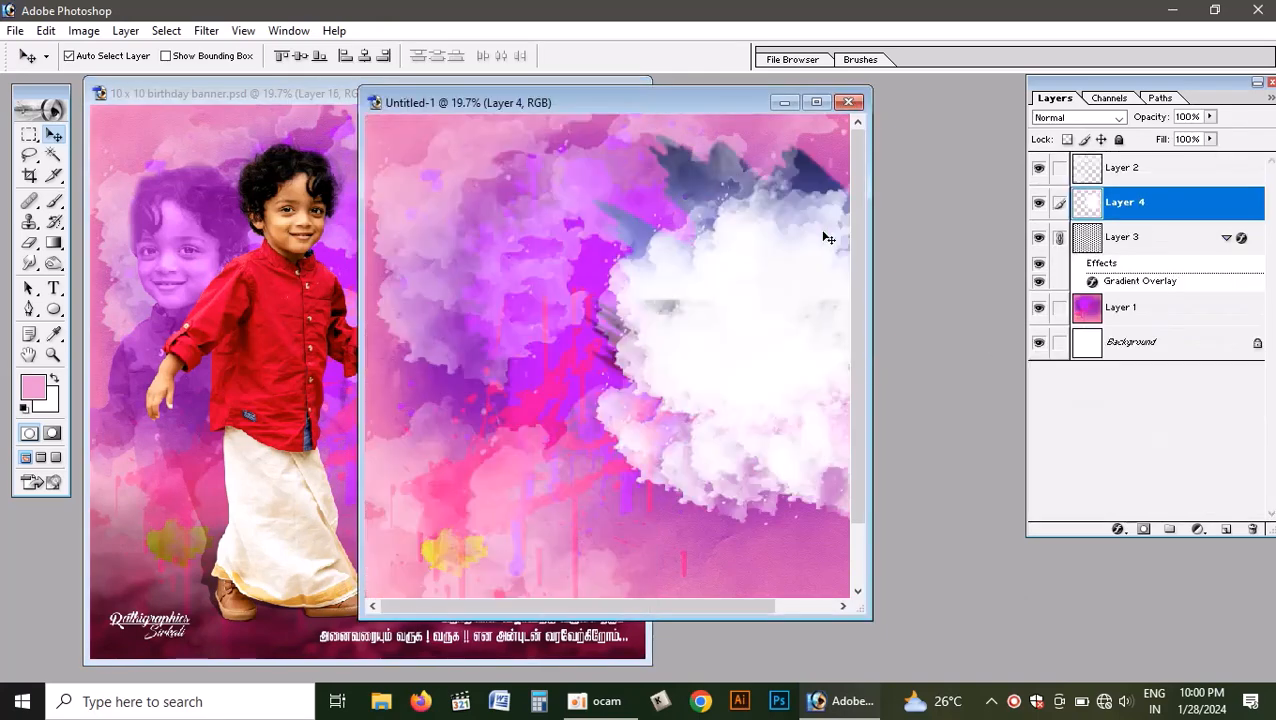
left_click(819, 102)
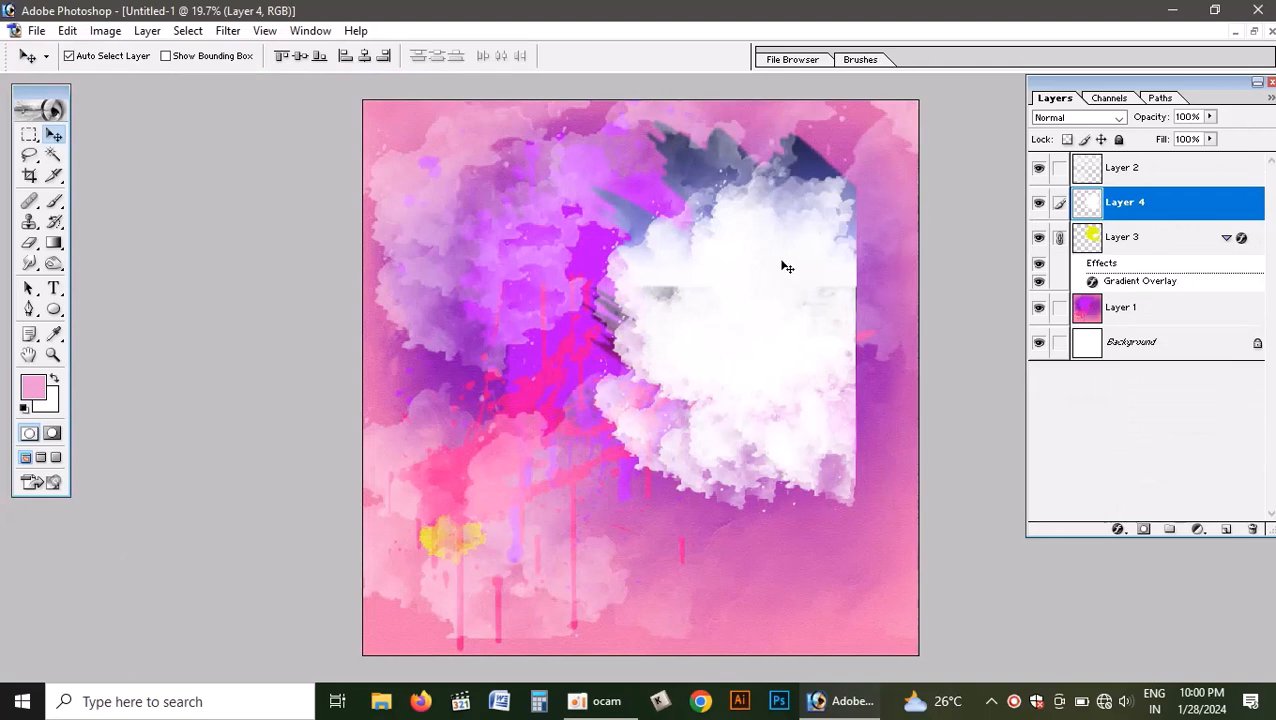
Move Layer 2 directly above Layer 1 in the stack and shift the linked cloud layers against the canvas's right edge
left_click(833, 252)
left_click_drag(835, 275, 826, 316)
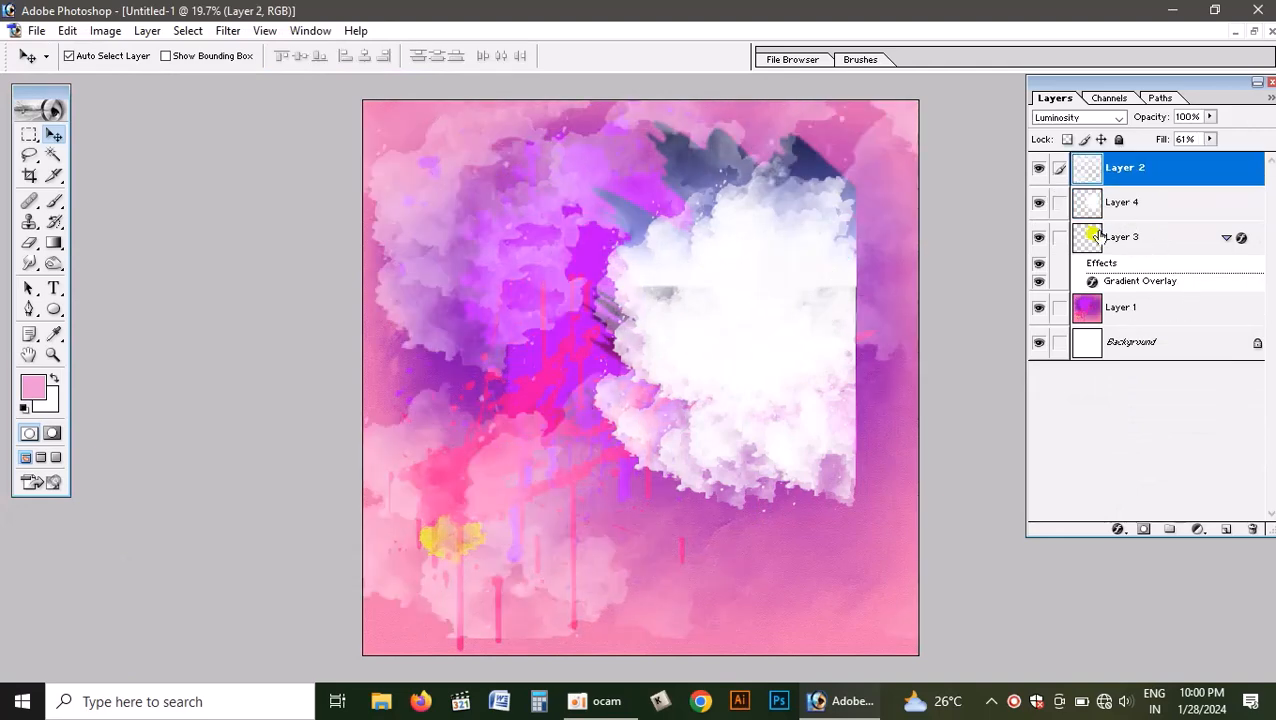
key("ctrl+bracketleft")
key("ctrl+bracketleft")
key("ctrl+bracketleft")
key("ctrl+bracketright")
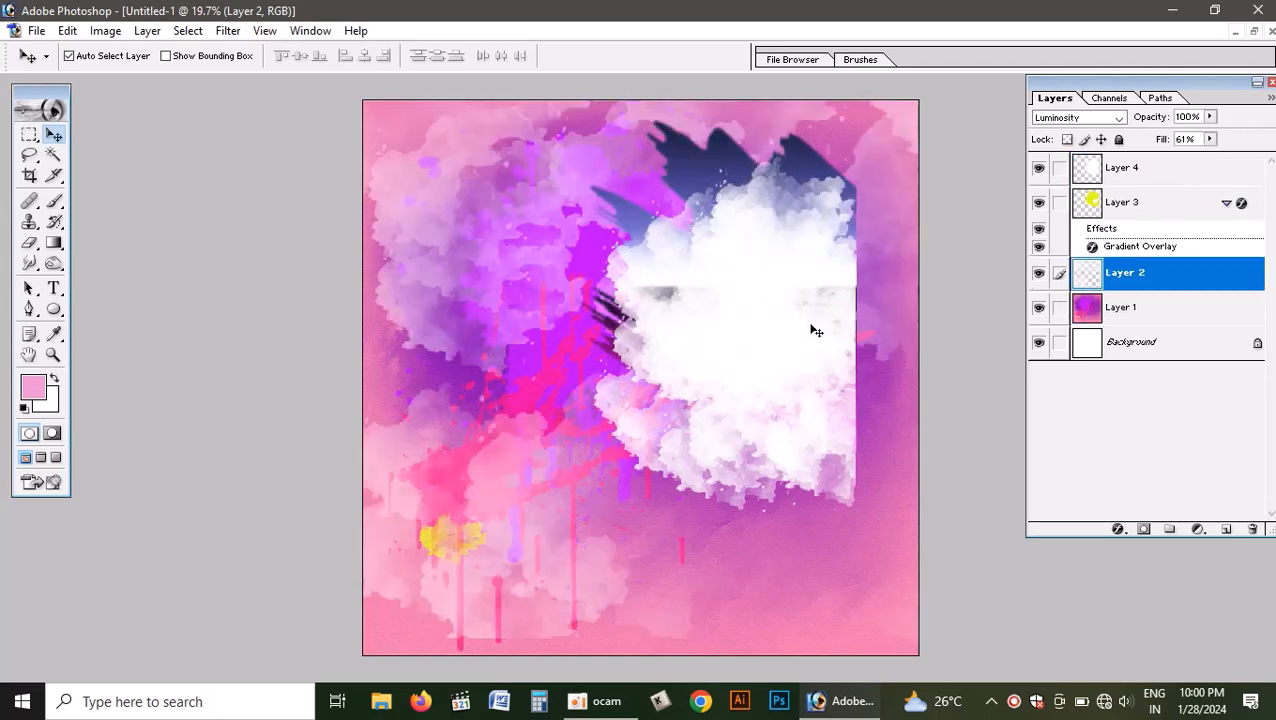
left_click_drag(816, 330, 856, 350)
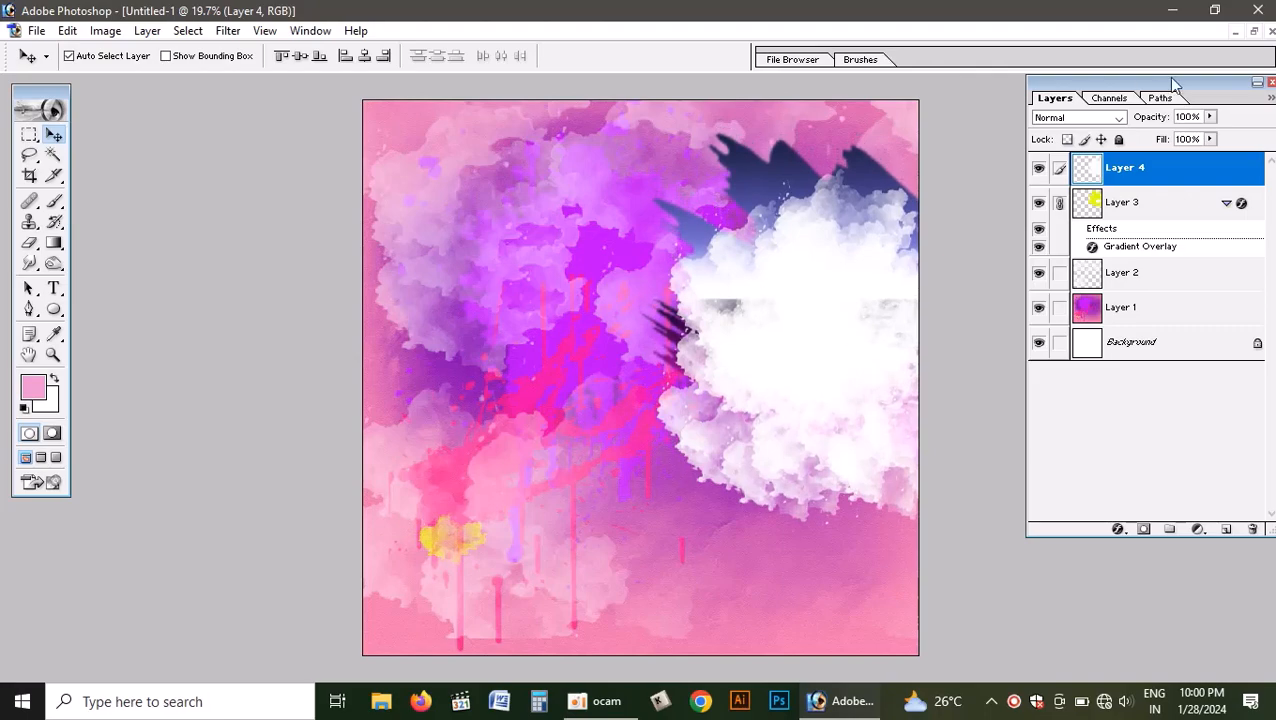
Copy the boy in the red shirt with his linked layers from the banner into Untitled-1
left_click(1254, 31)
left_click(244, 320)
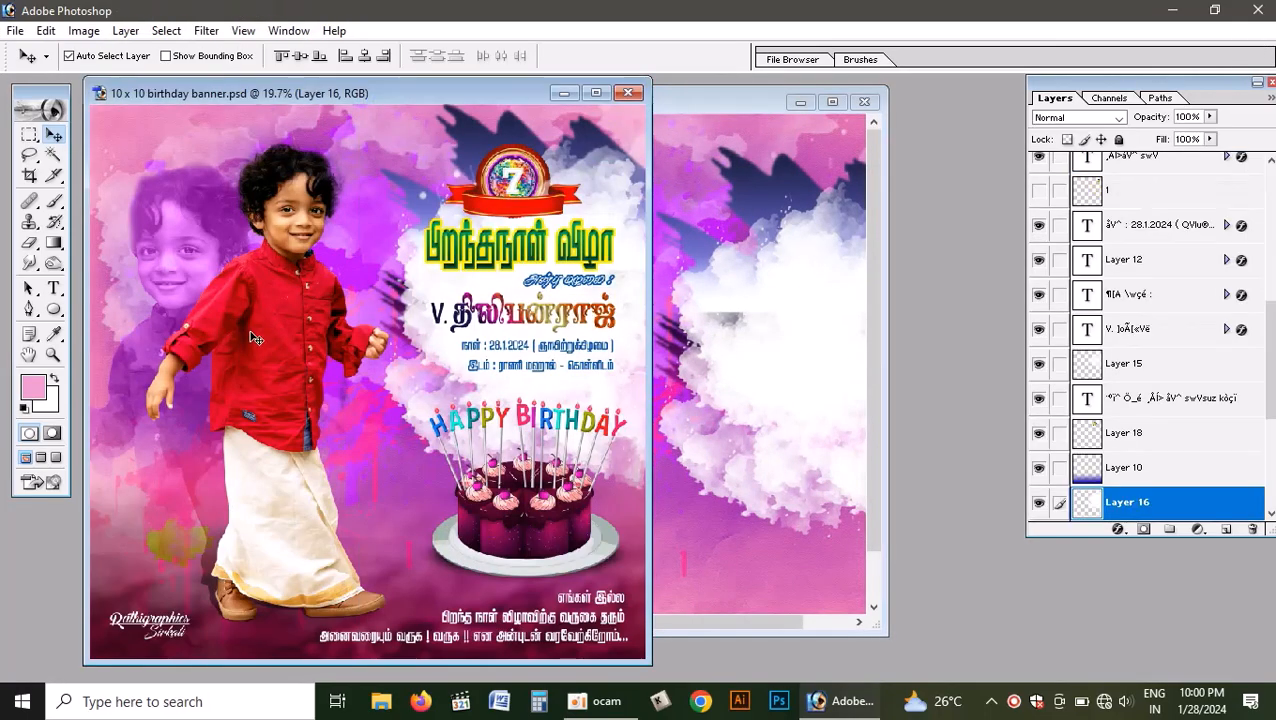
left_click_drag(250, 336, 553, 327)
Copy the dark lower texture, Layer 10, from the banner into Untitled-1 and align it with the canvas's bottom edge
left_click(278, 648)
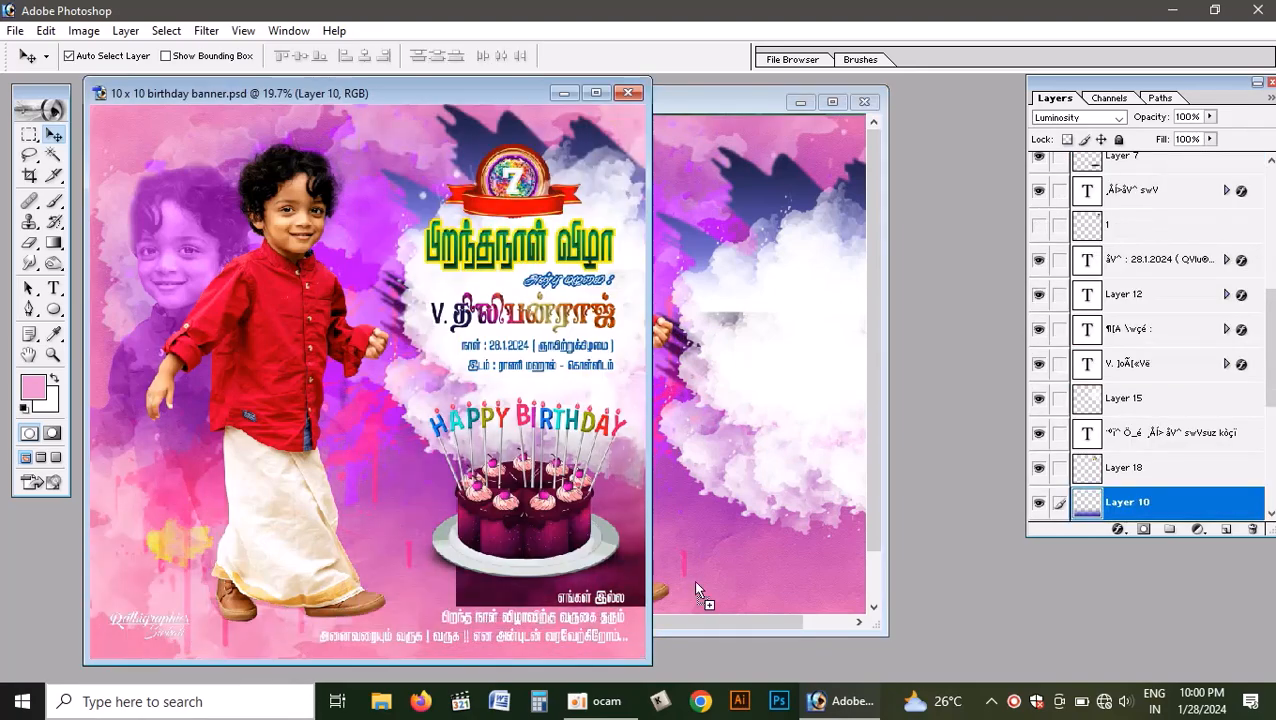
left_click(759, 594)
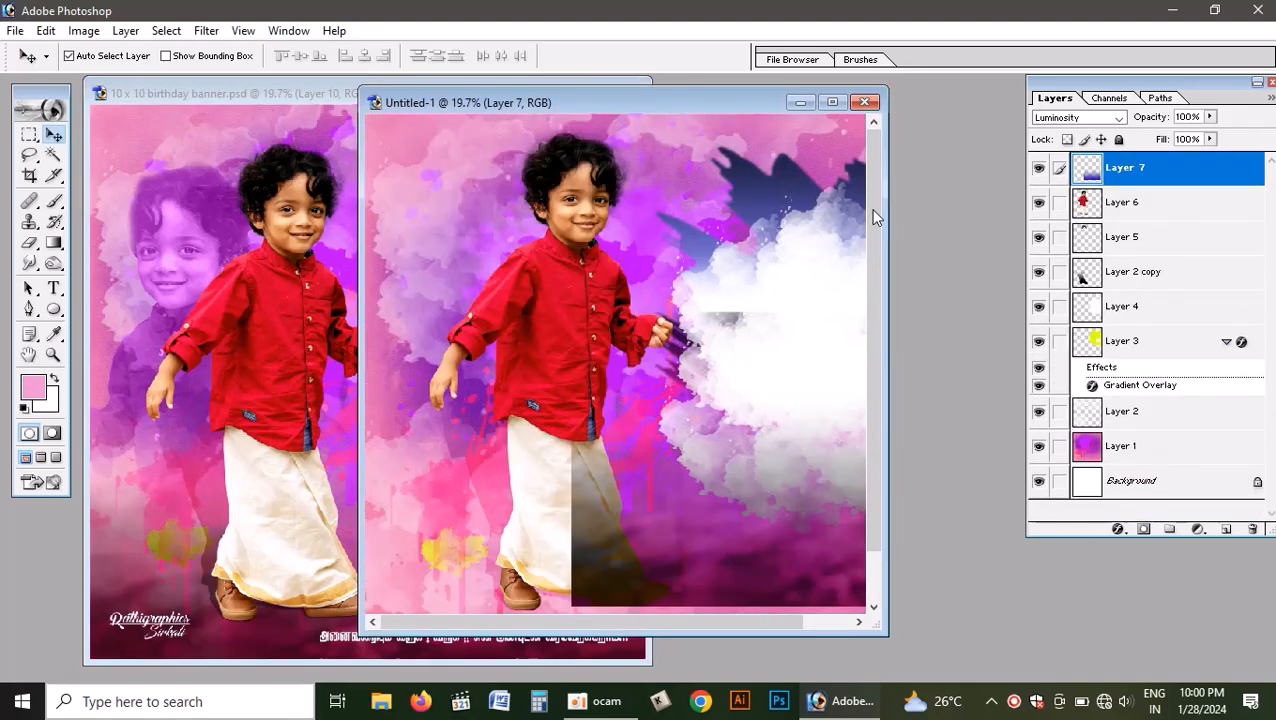
left_click(832, 102)
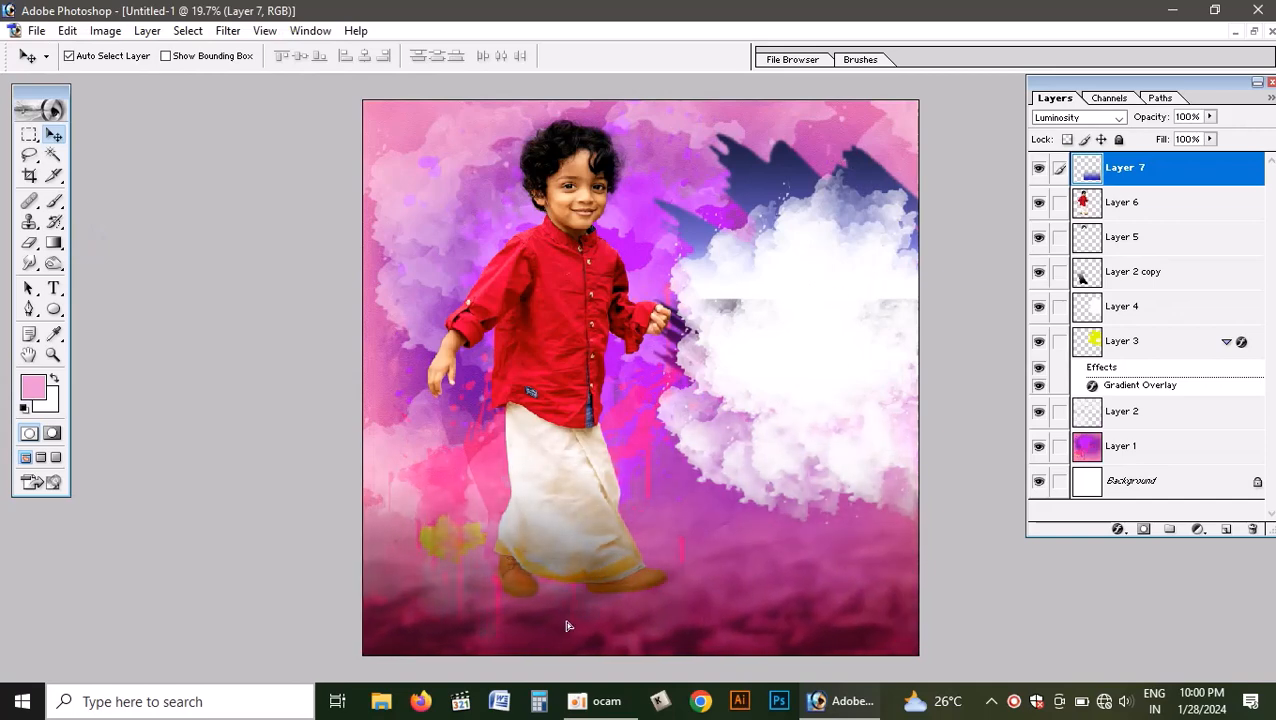
key("ctrl+t")
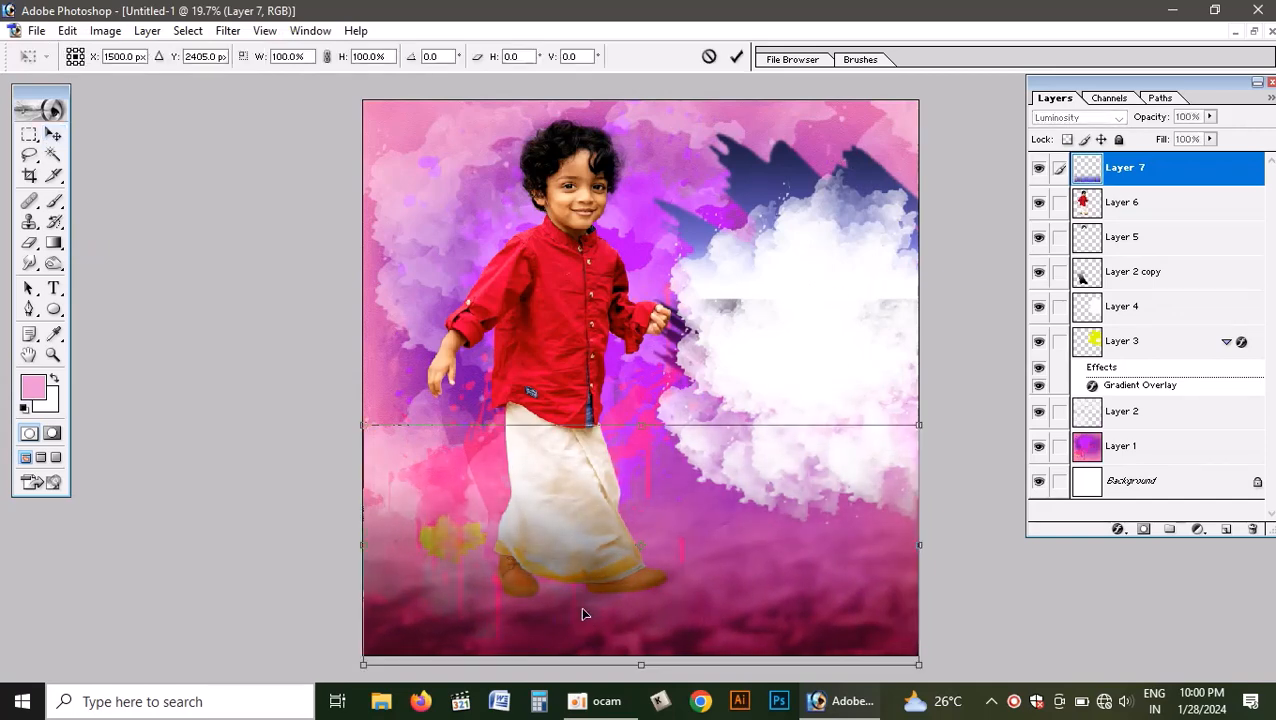
left_click_drag(615, 603, 632, 608)
key("Return")
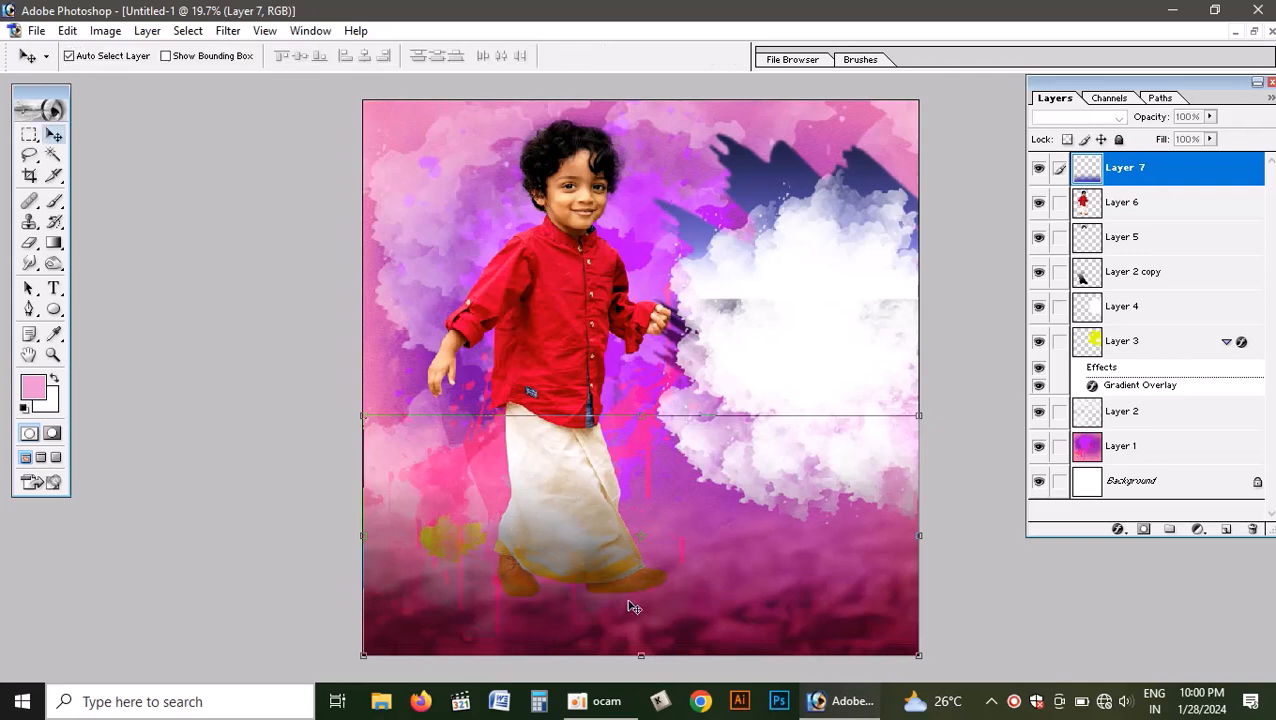
Reorder Layer 7 to sit between Layer 5 and Layer 2 copy, and check Layer 2 copy by toggling its visibility
key("ctrl+shift+bracketleft")
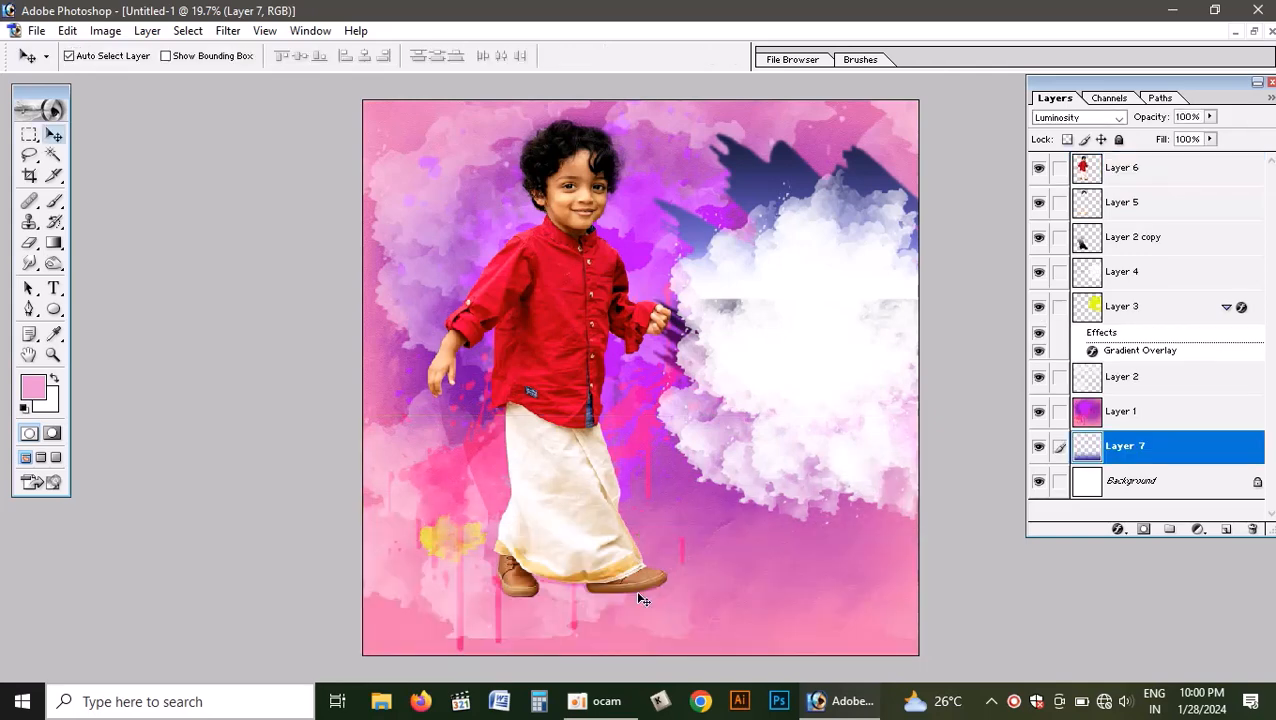
key("ctrl+bracketright")
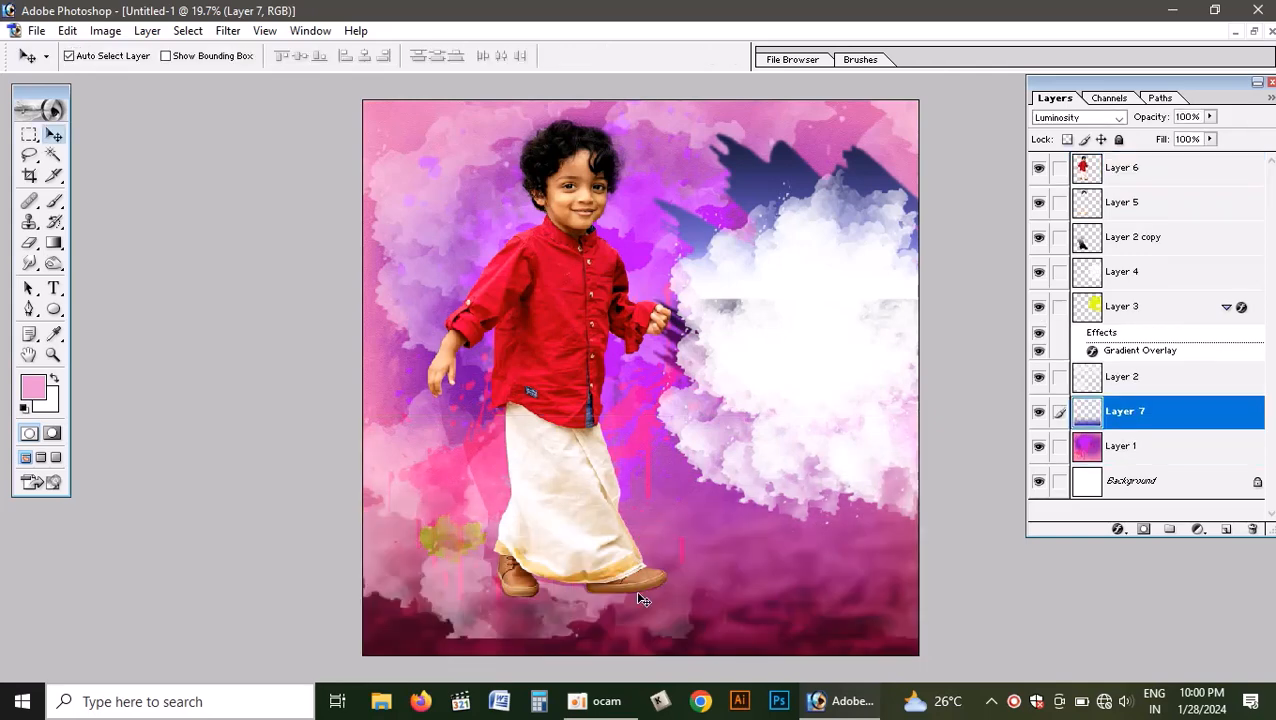
key("ctrl+bracketright")
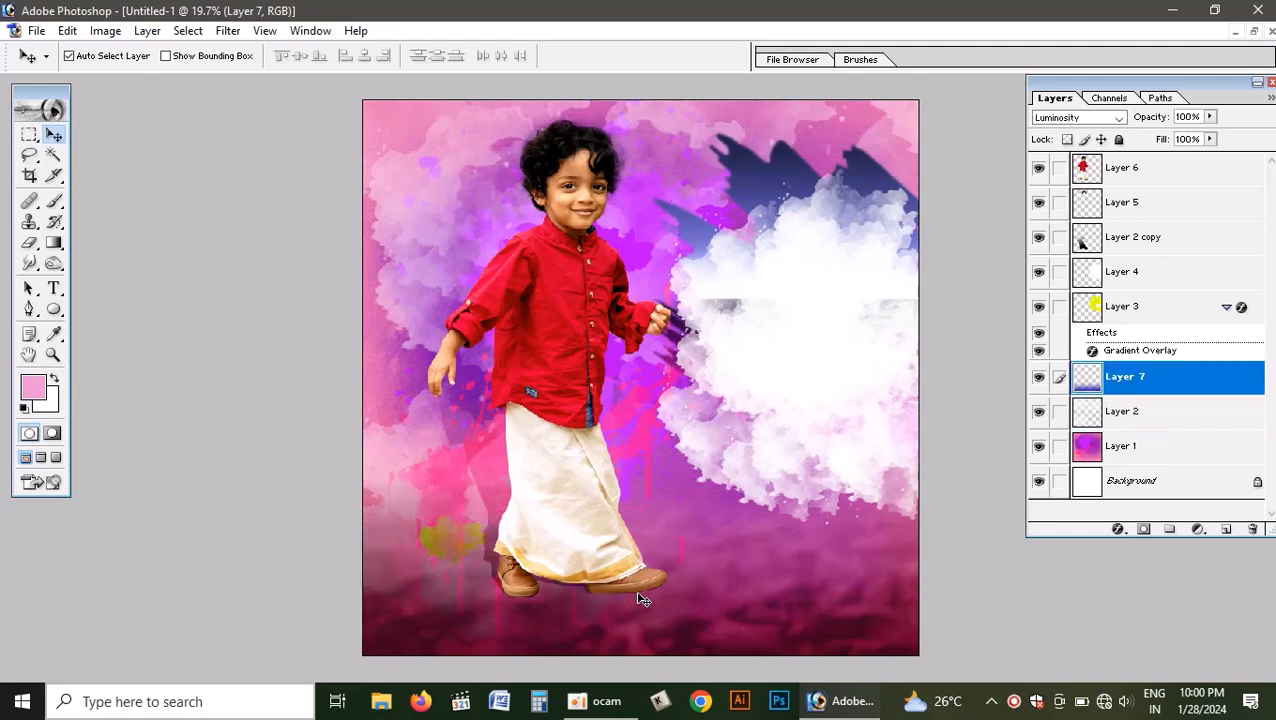
key("ctrl+bracketright")
key("ctrl+bracketright")
key("ctrl+bracketright")
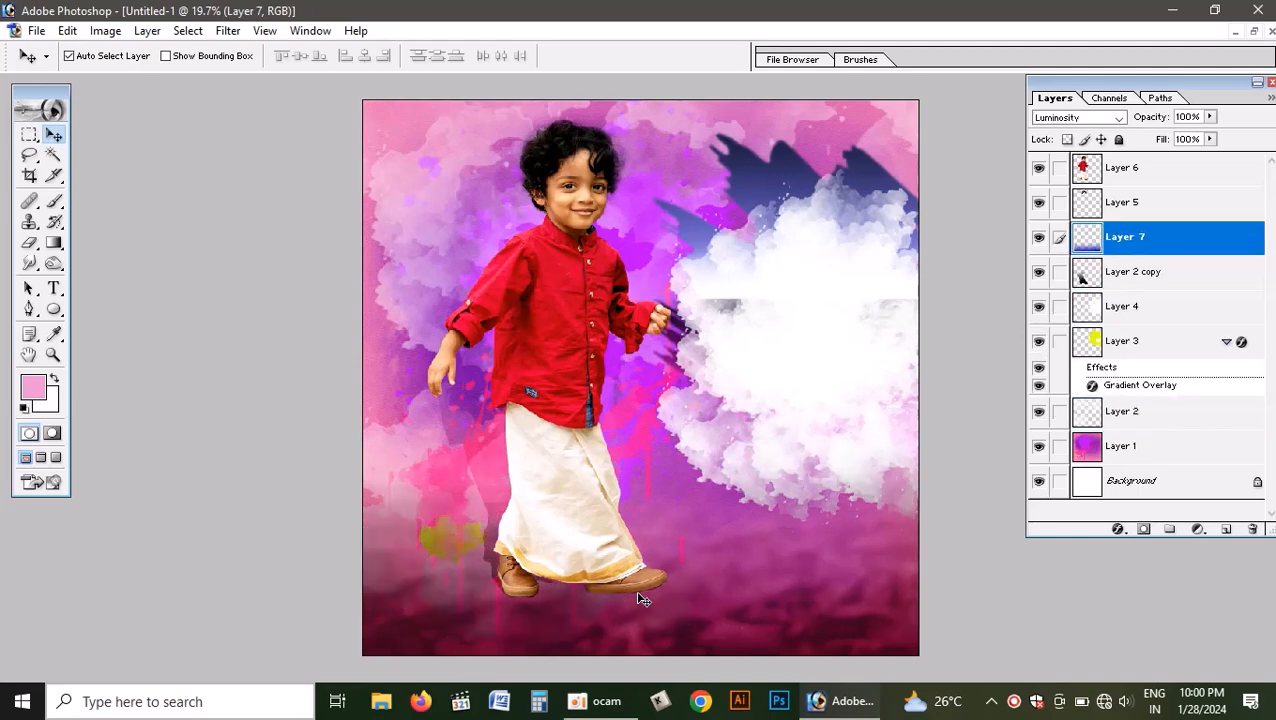
key("ctrl+bracketright")
key("ctrl+bracketright")
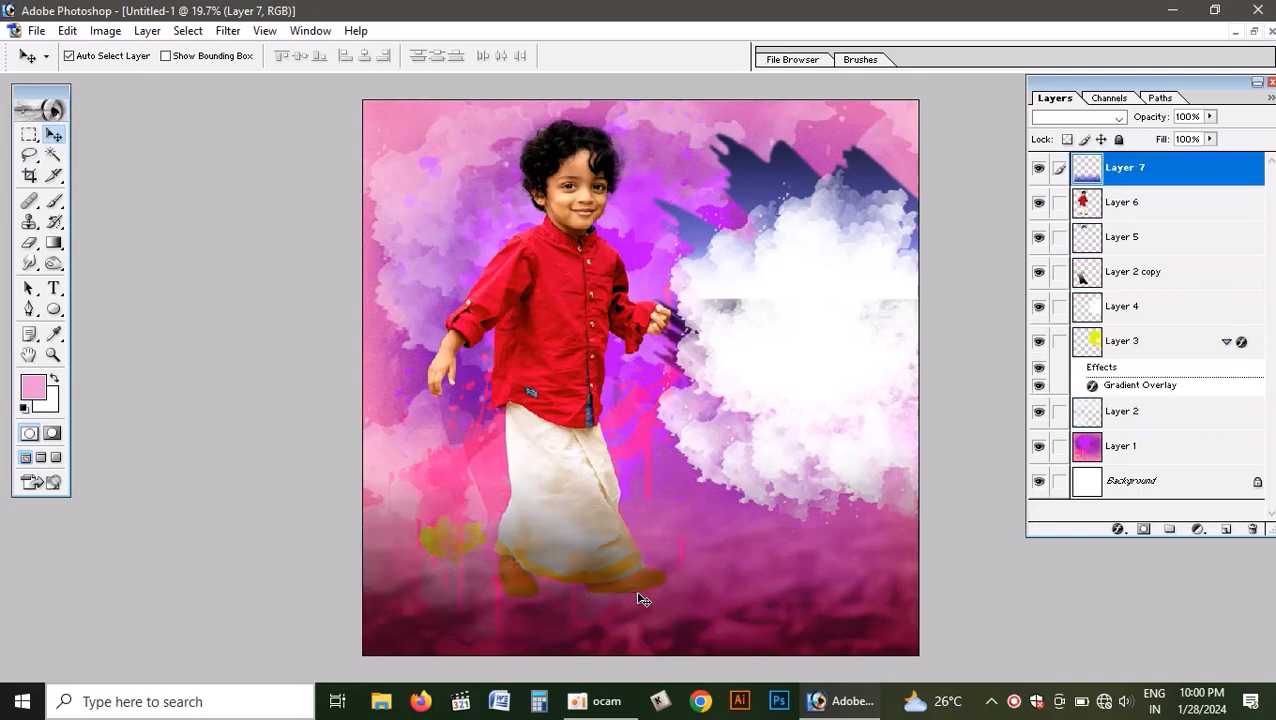
key("ctrl+bracketleft")
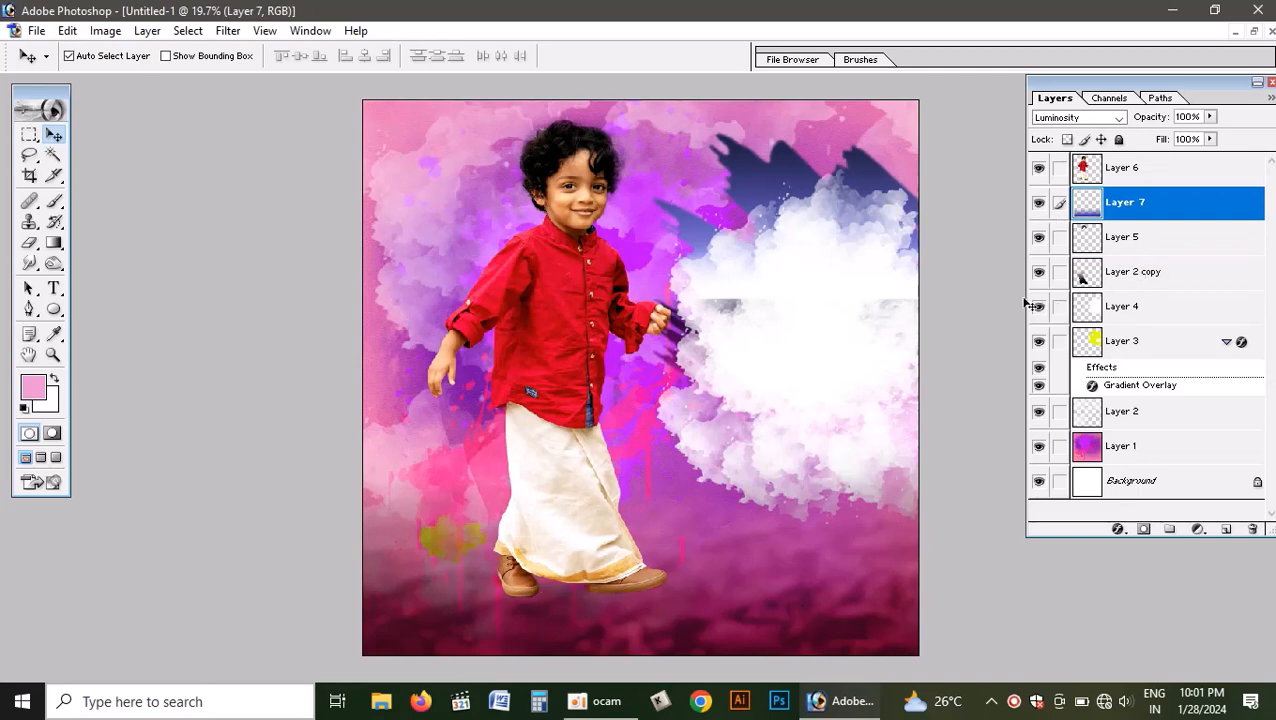
key("ctrl+bracketleft")
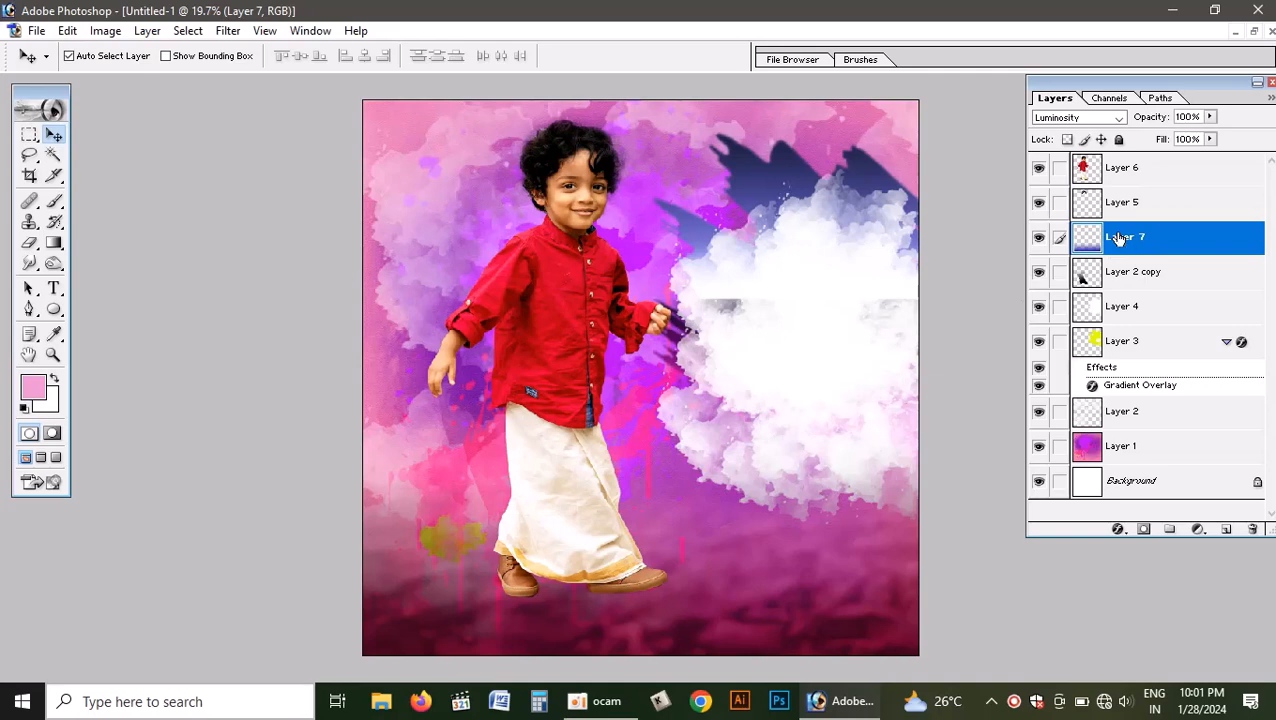
left_click(1038, 274)
left_click(1038, 274)
Copy the faded portrait, Layer 2 copy 2, from the banner into Untitled-1 and position it behind the boy's shoulder
left_click(1252, 32)
left_click(143, 253)
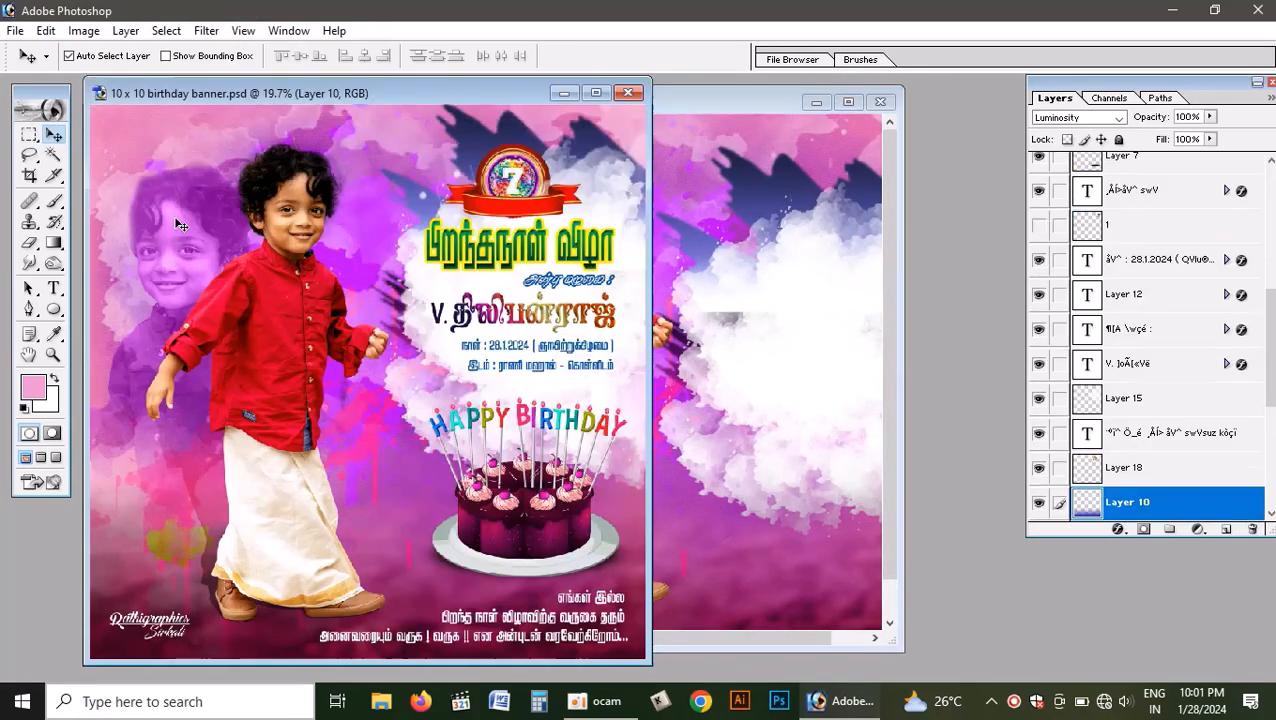
left_click_drag(173, 215, 718, 291)
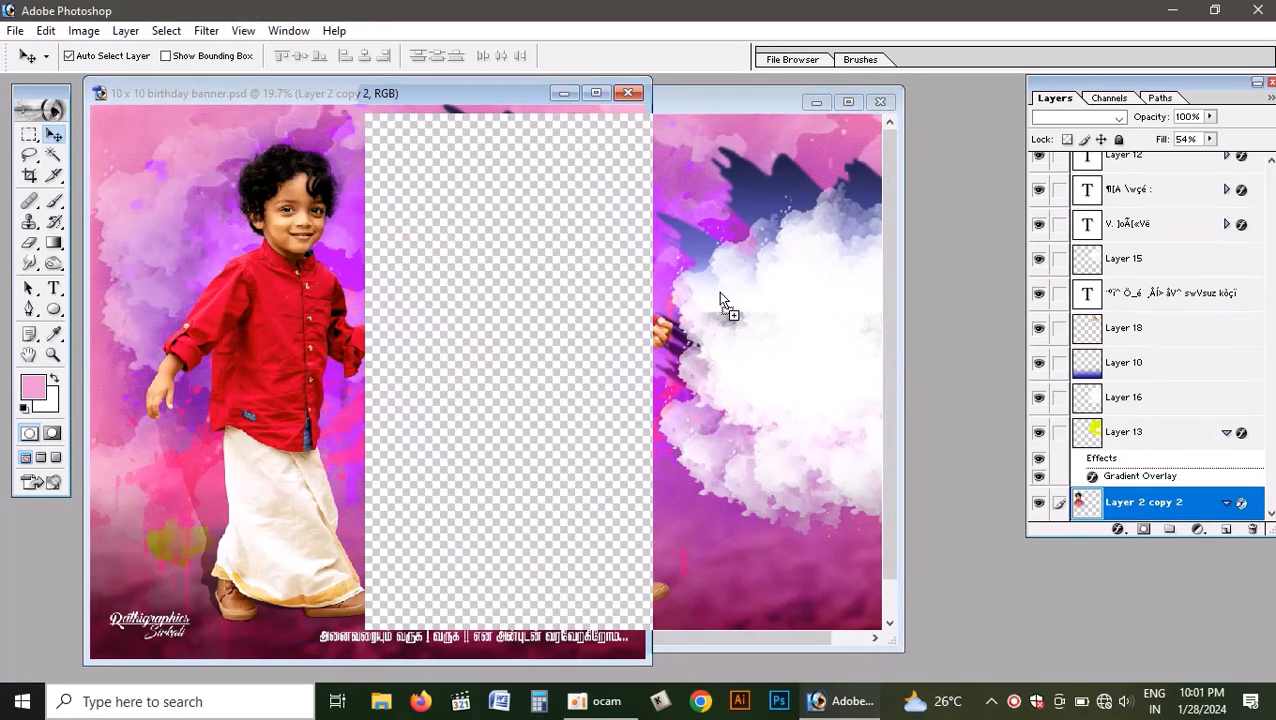
left_click_drag(559, 295, 466, 246)
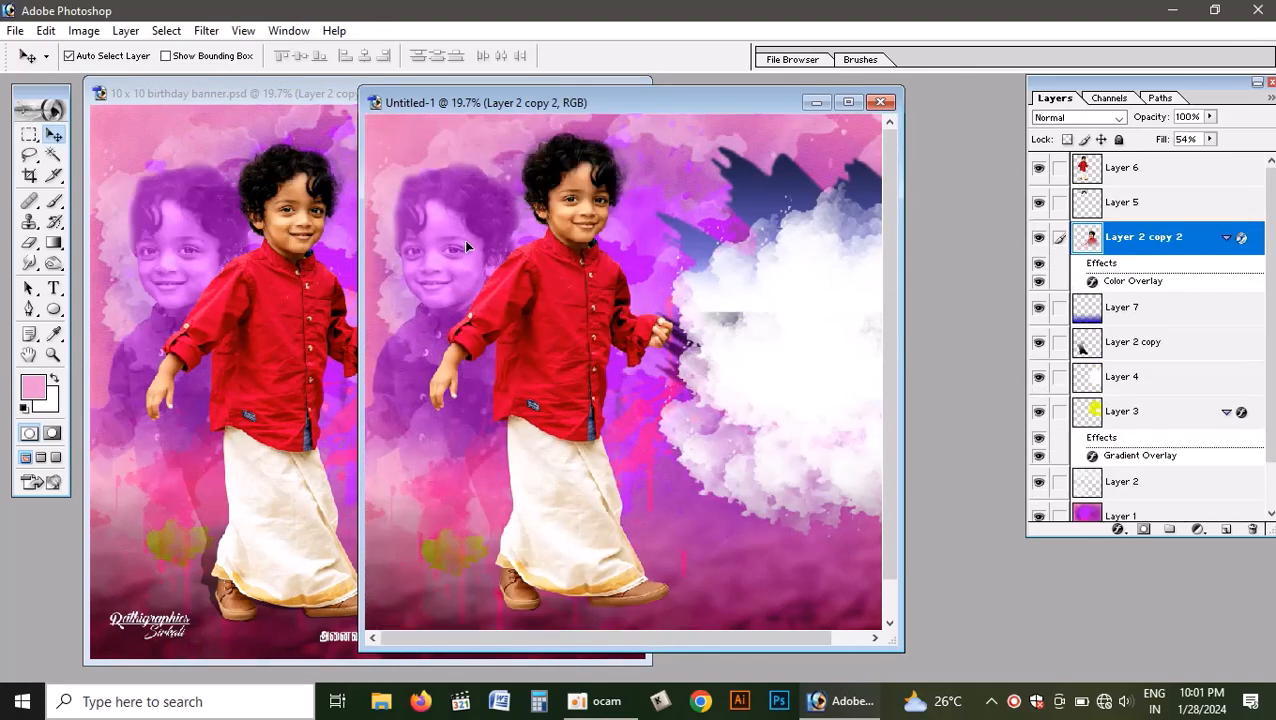
left_click(848, 102)
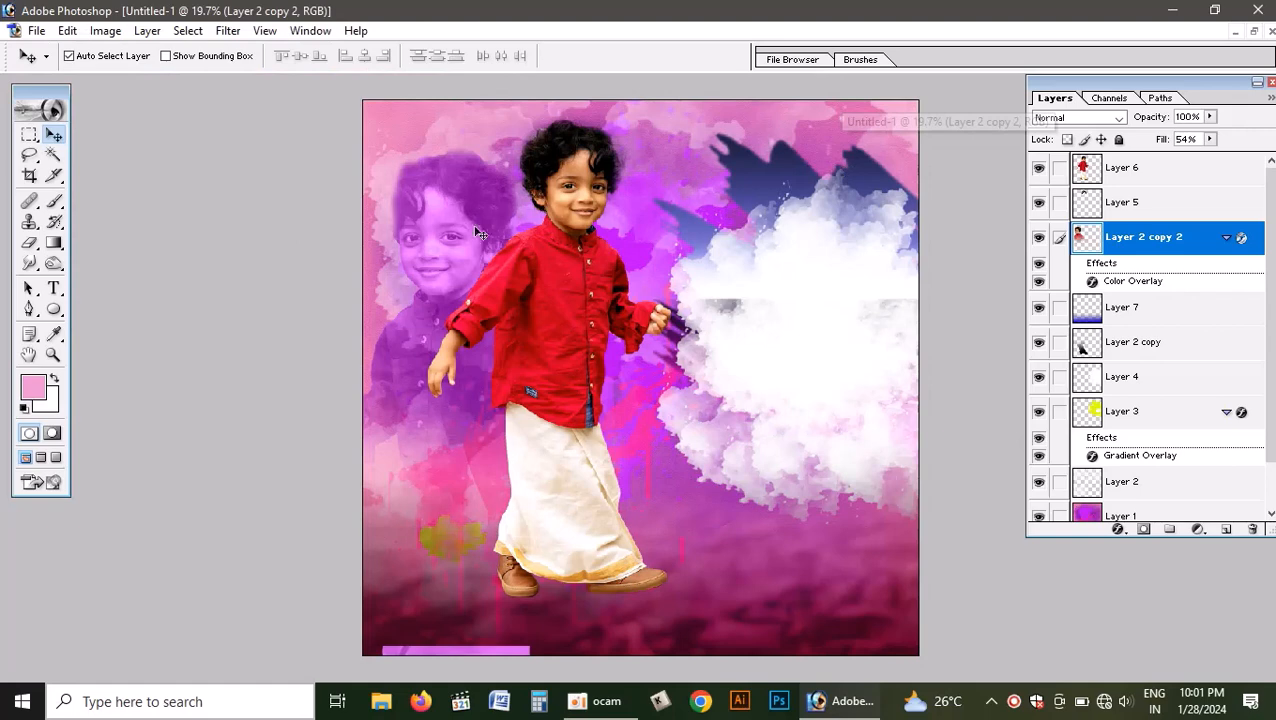
left_click_drag(480, 232, 455, 225)
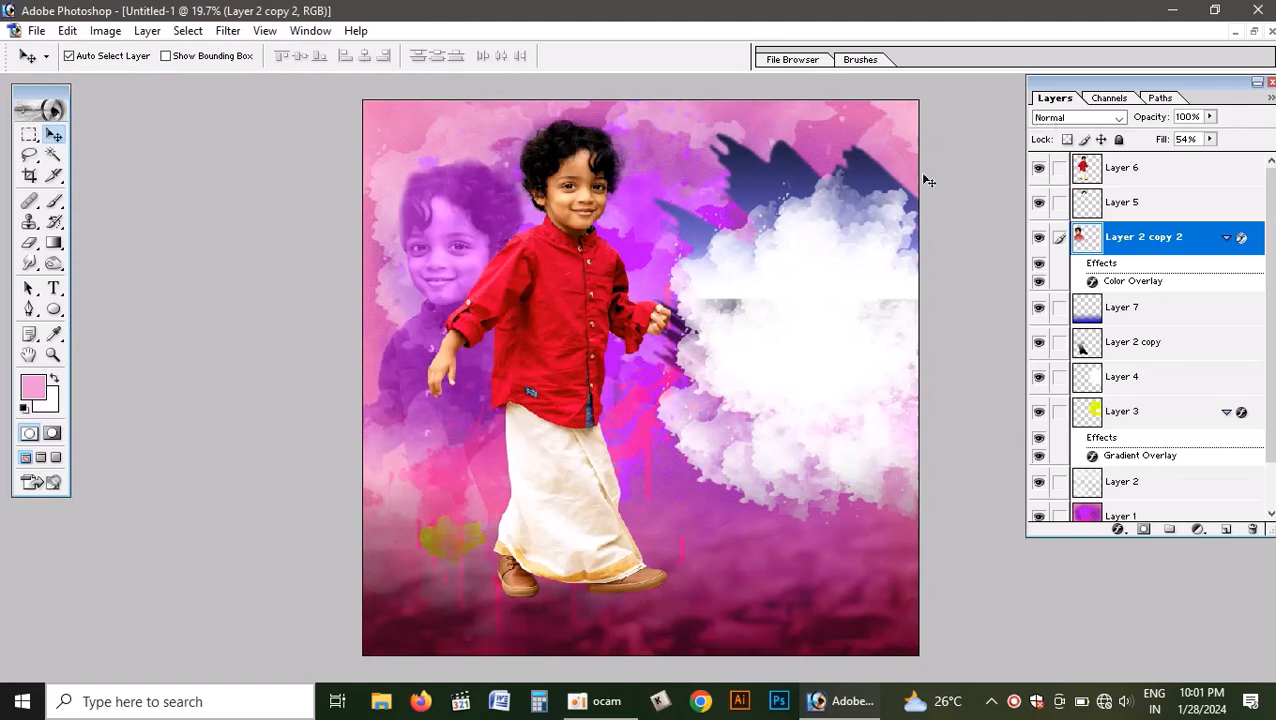
Copy the linked number 7 badge and red ribbon from the banner into Untitled-1, above the white cloud
left_click(1254, 31)
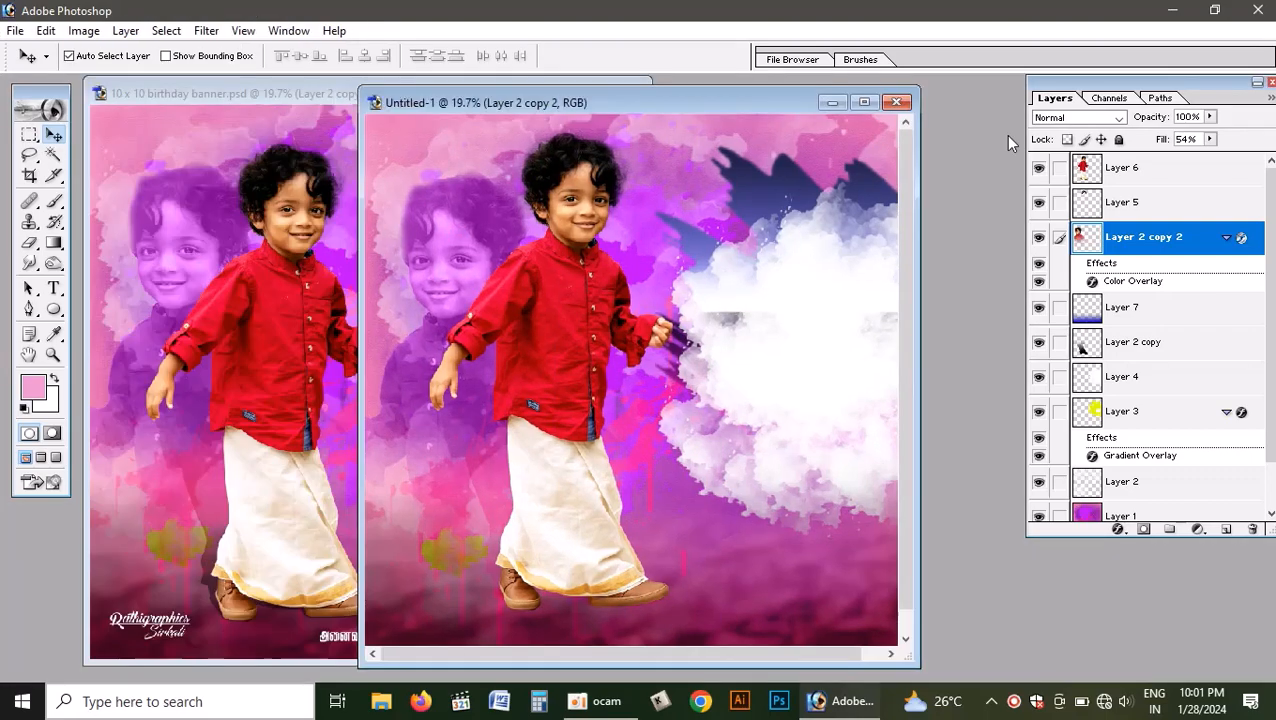
left_click(252, 276)
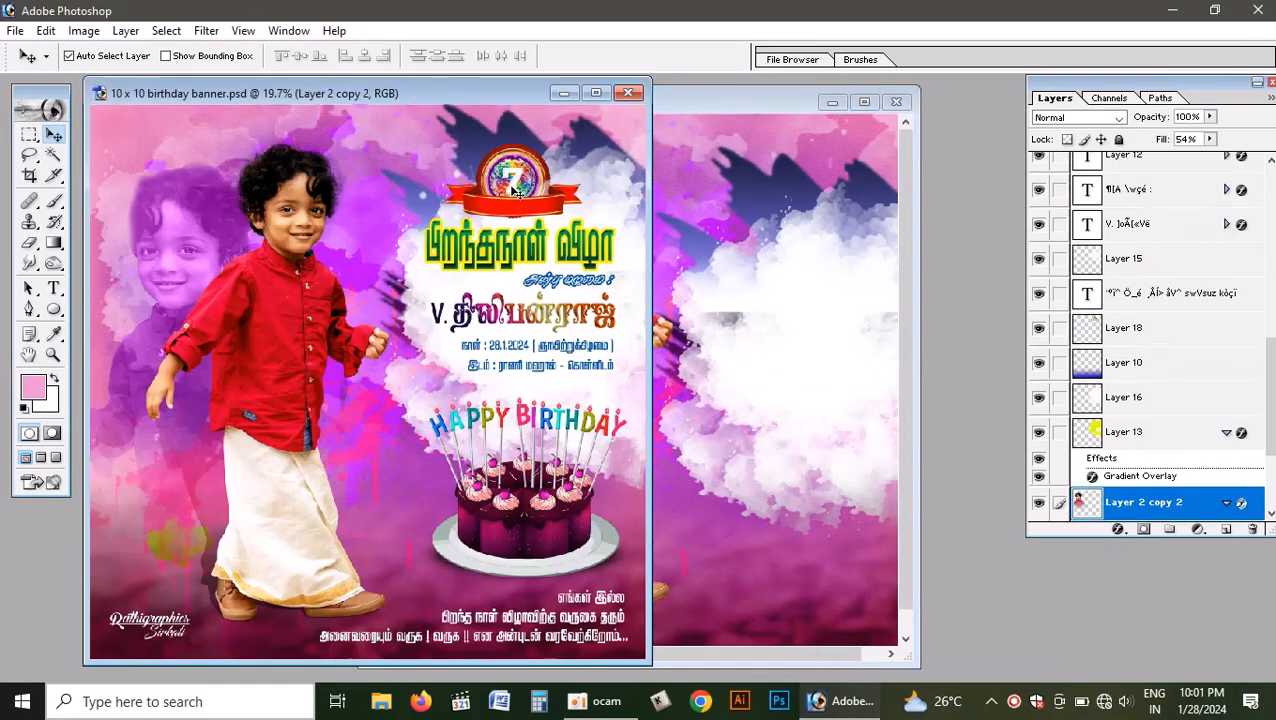
left_click_drag(514, 190, 829, 193)
left_click(864, 102)
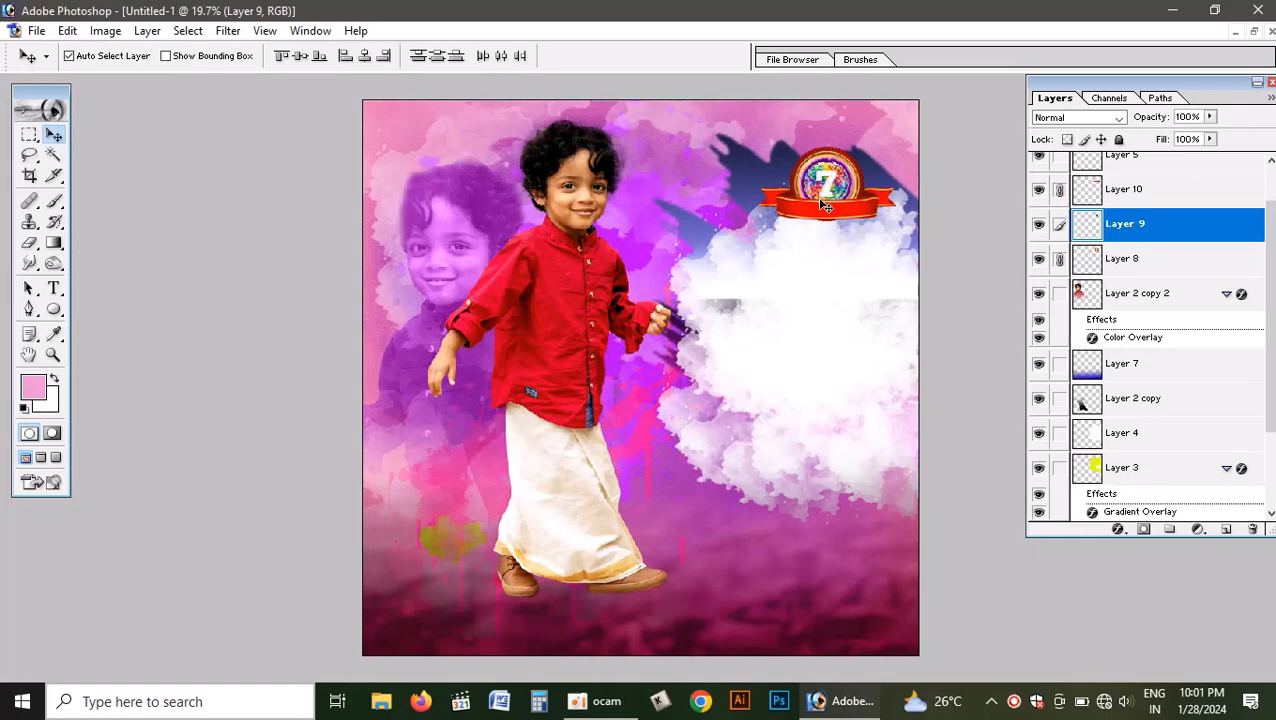
left_click(820, 208)
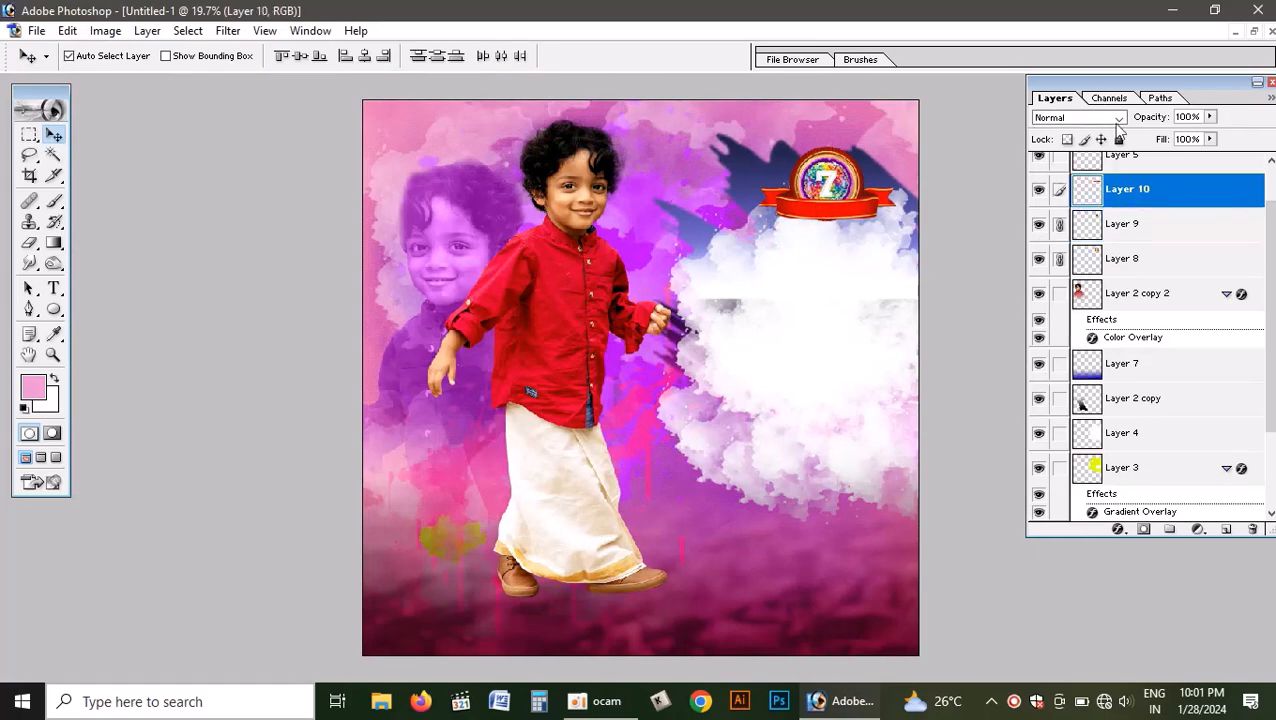
Examine the number 7 badge and ribbon up close, and return to the view of the whole canvas
key("ctrl+plus")
key("ctrl+plus")
key("ctrl+plus")
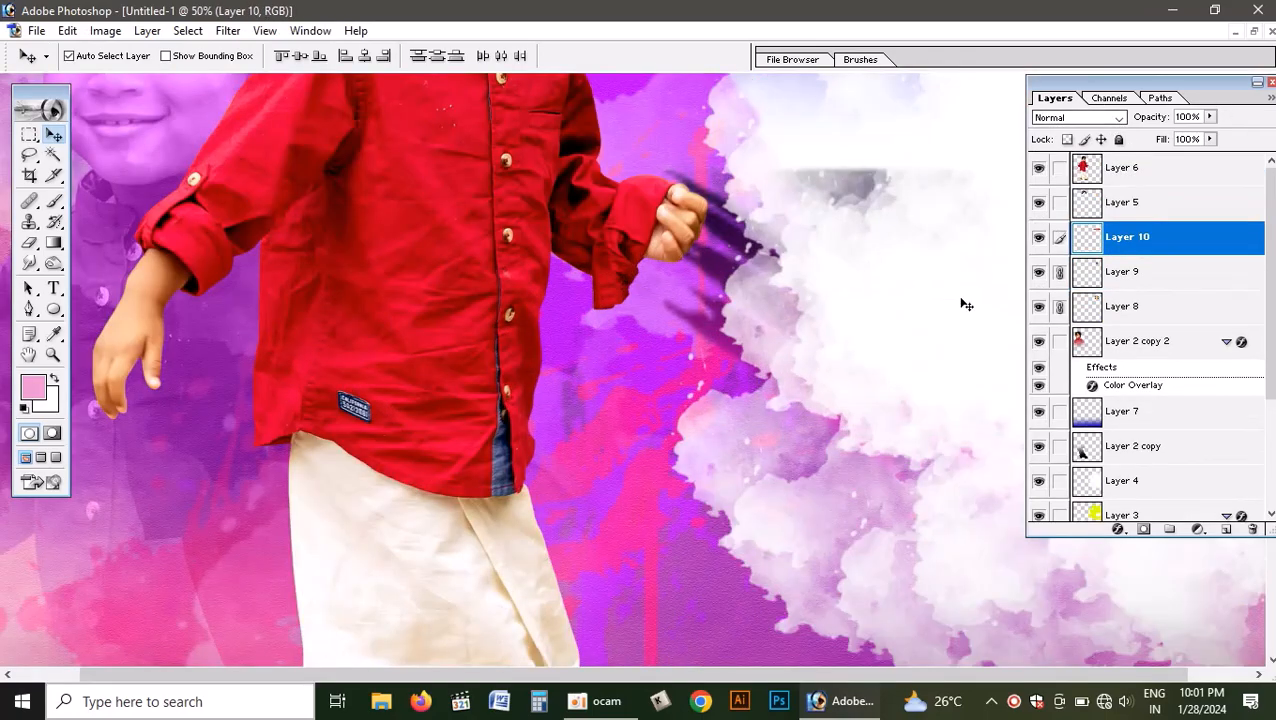
scroll(966, 304, "up", 5)
scroll(521, 352, "up", 2)
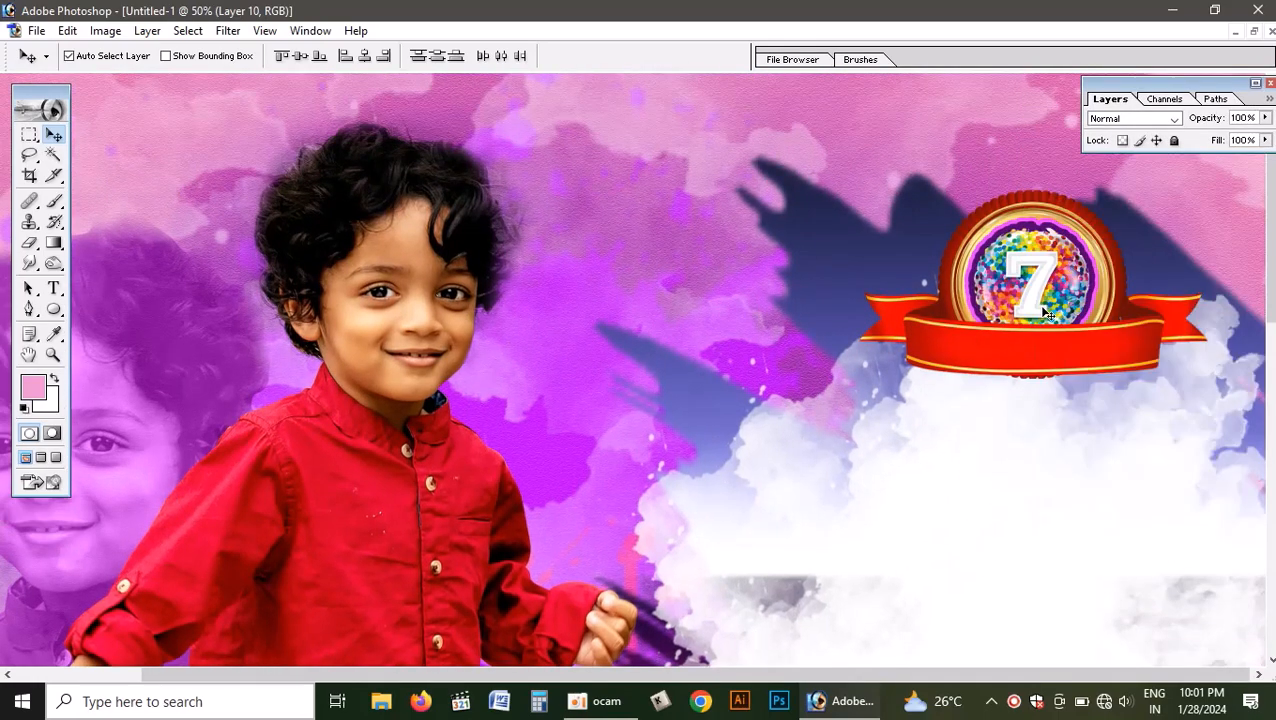
left_click(1046, 314)
key("ctrl+minus")
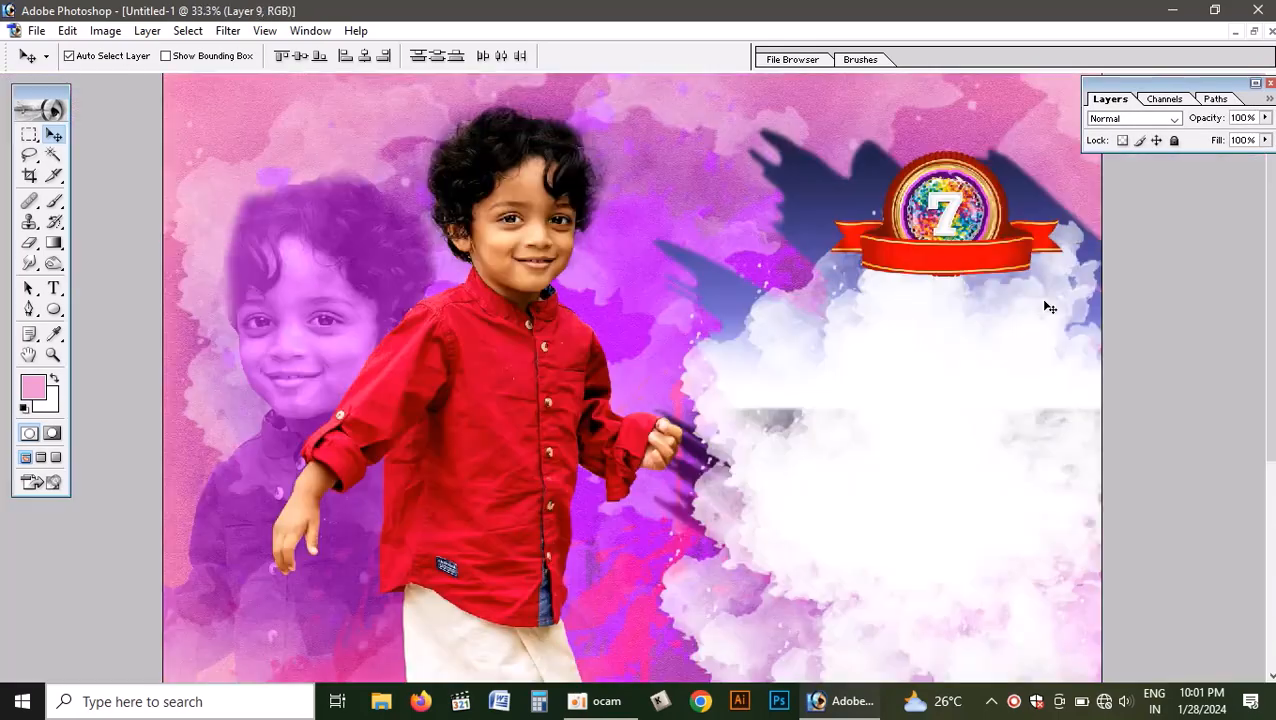
key("ctrl+minus")
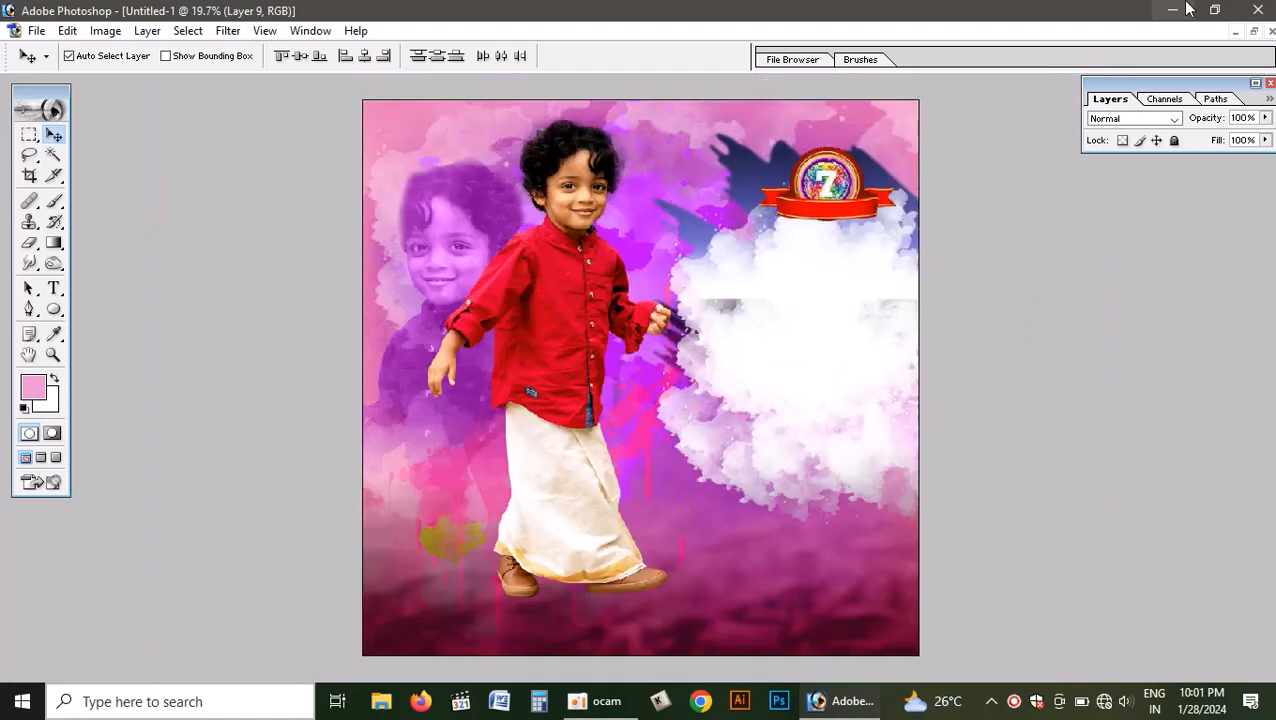
Copy the linked Tamil birthday title and event details from the banner into Untitled-1 and position them on the white cloud
left_click(1254, 32)
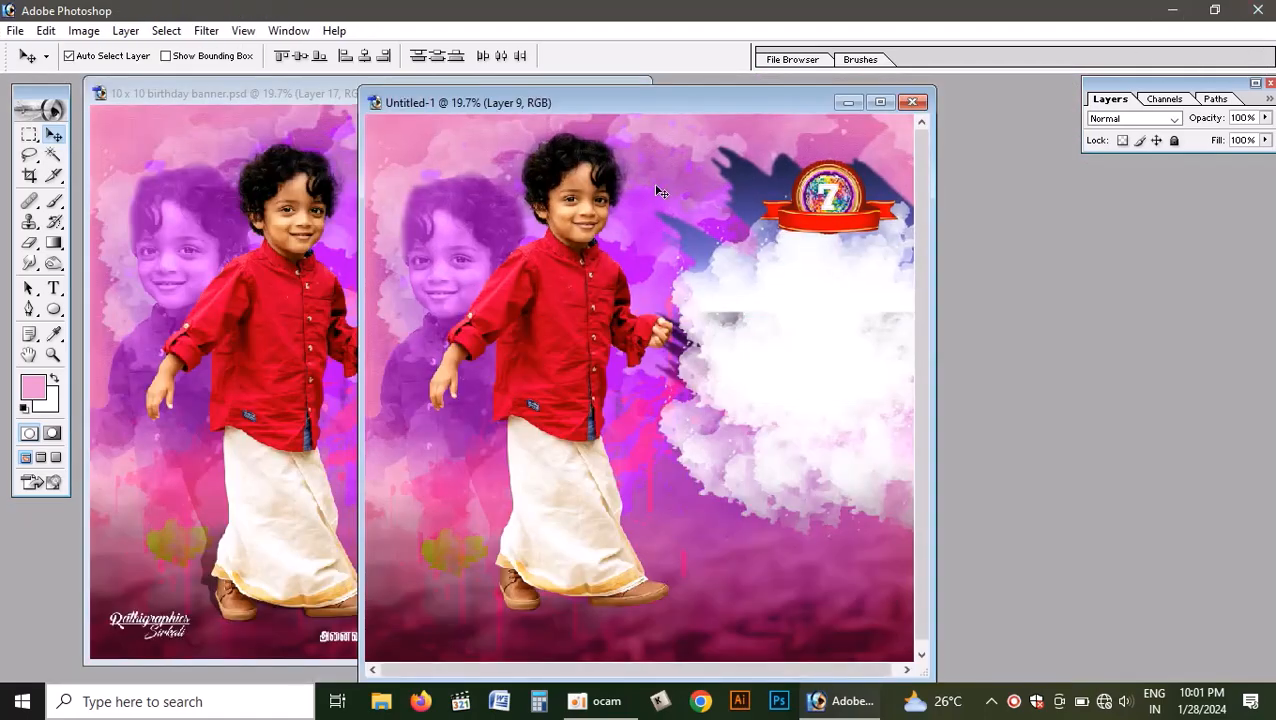
left_click(240, 330)
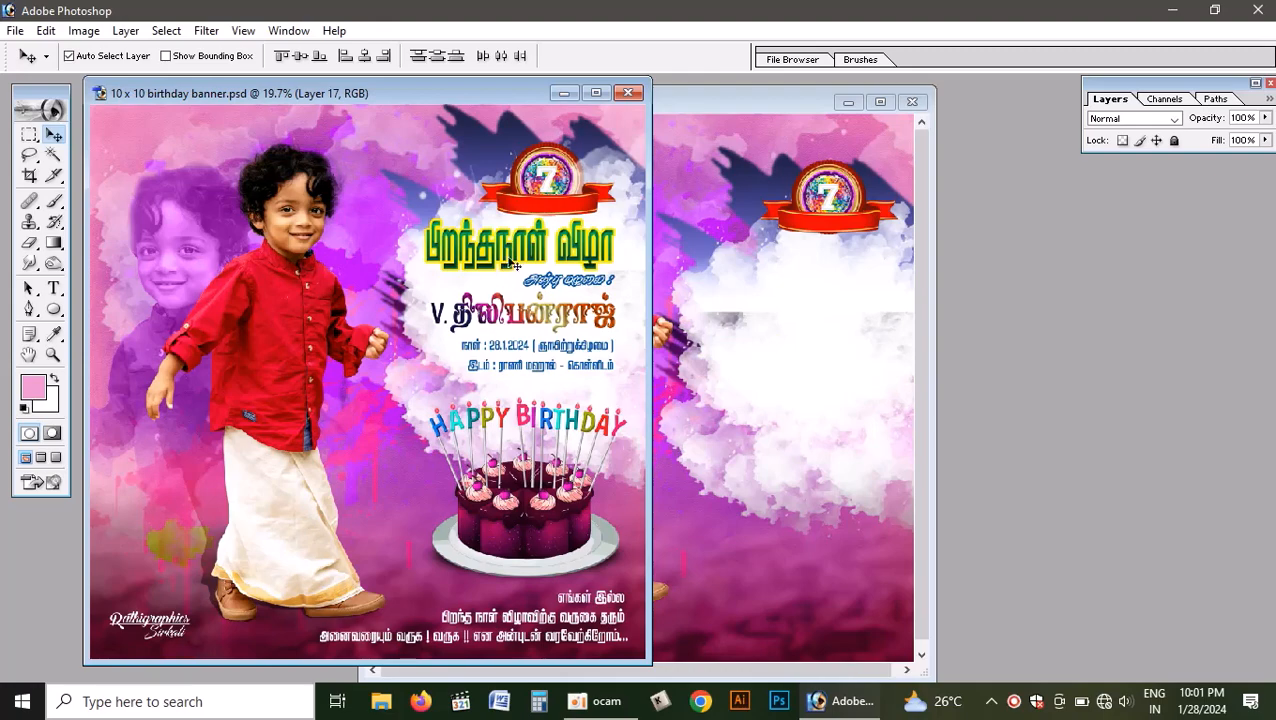
left_click_drag(508, 242, 823, 298)
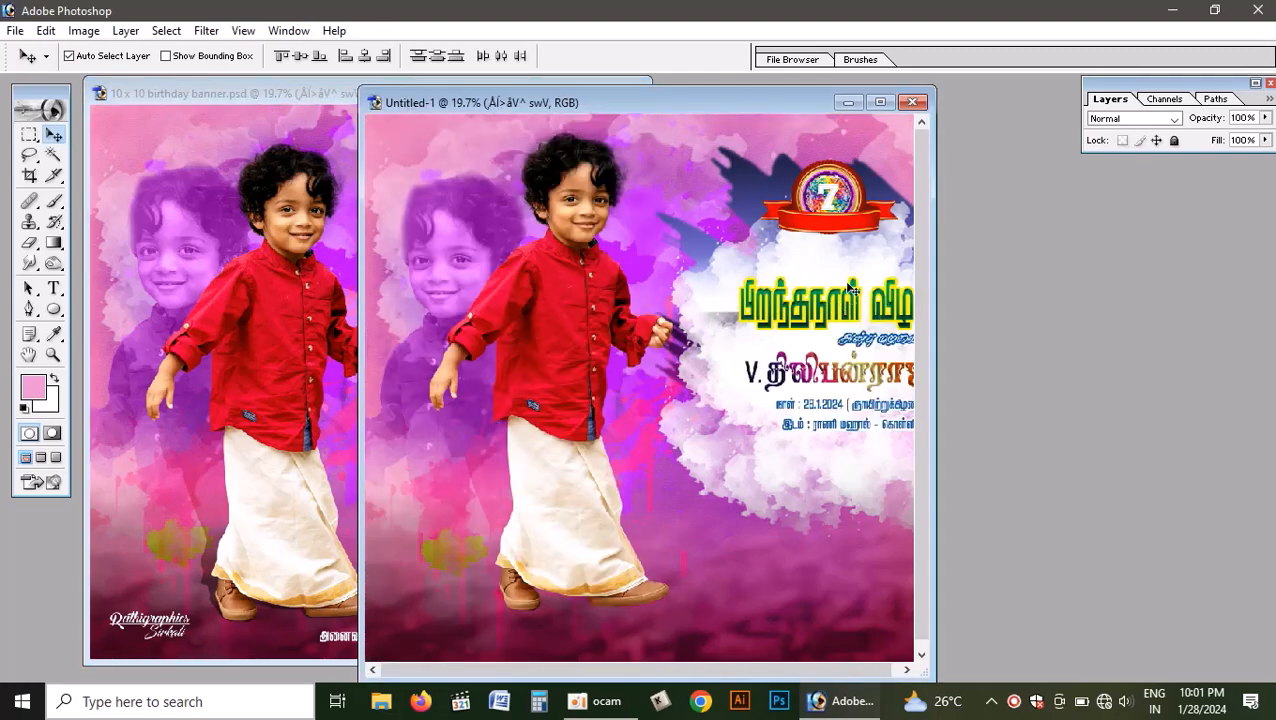
left_click(880, 102)
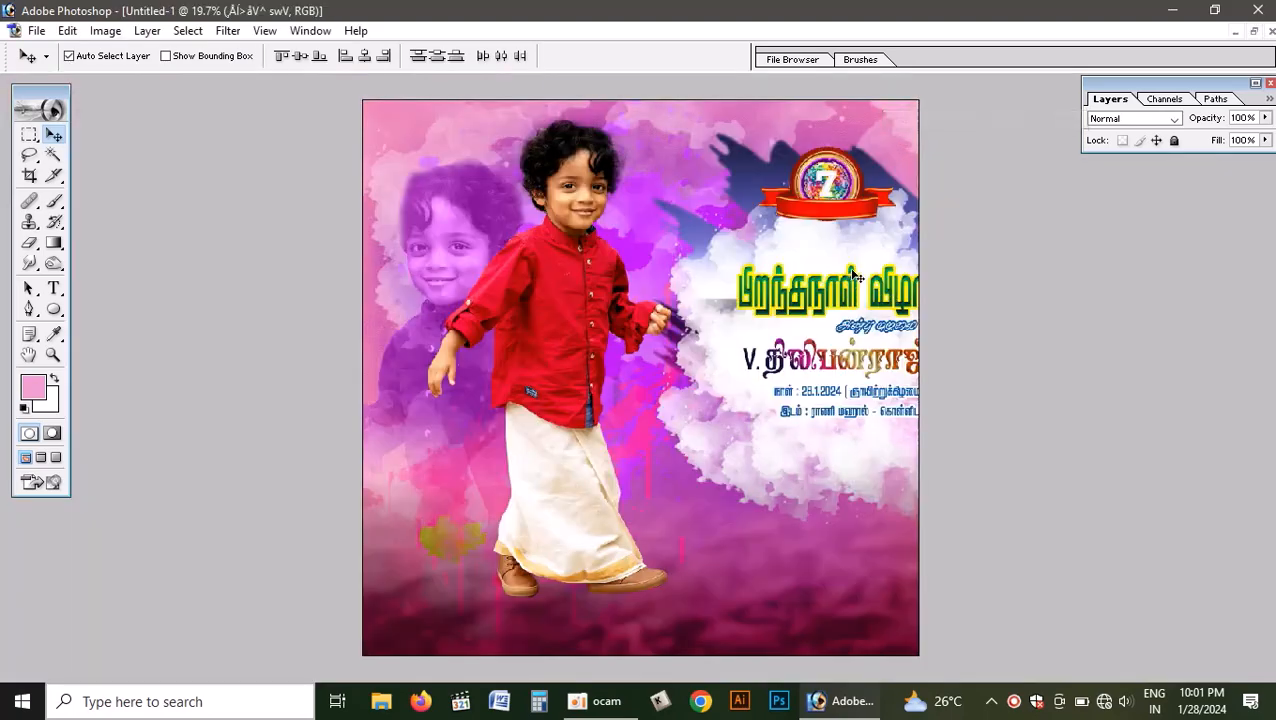
left_click_drag(855, 277, 816, 262)
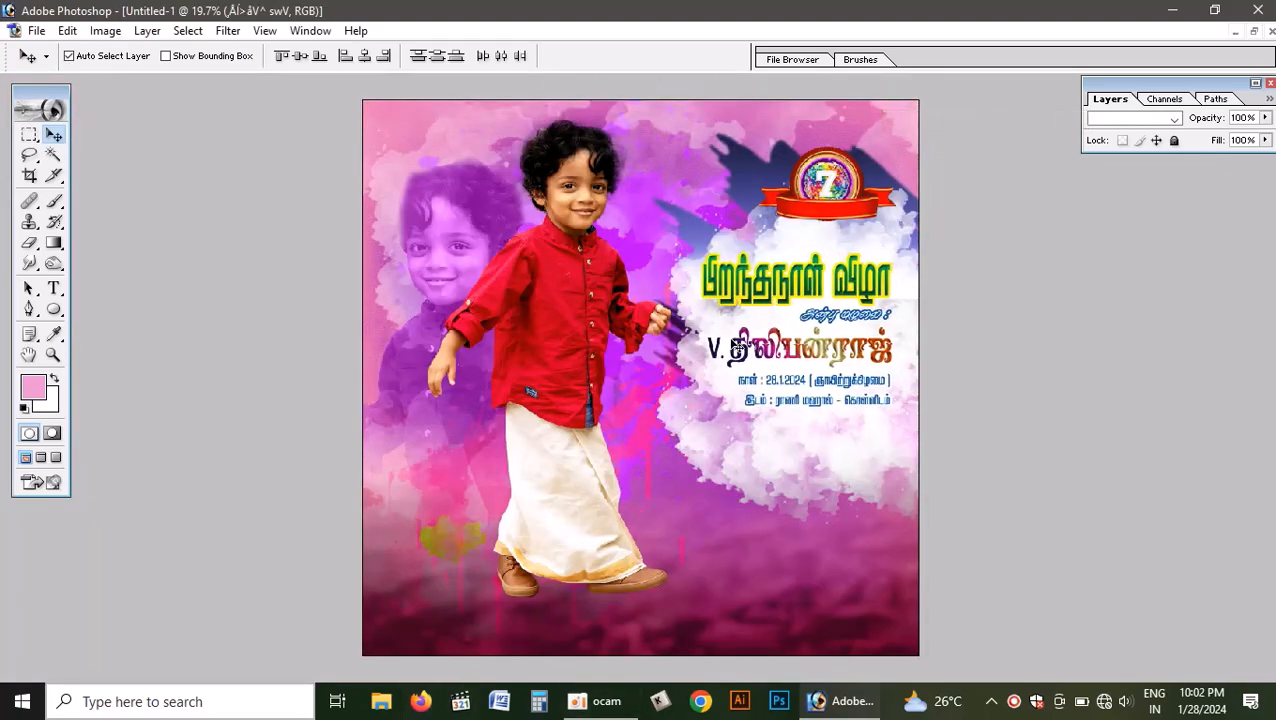
left_click_drag(736, 345, 739, 346)
Lower the number 7 badge and ribbon, scale it to about 118% width and 131% height, and nudge it left above the title
mouse_move(808, 186)
left_mouse_down()
mouse_move(857, 189)
mouse_move(813, 210)
left_mouse_up()
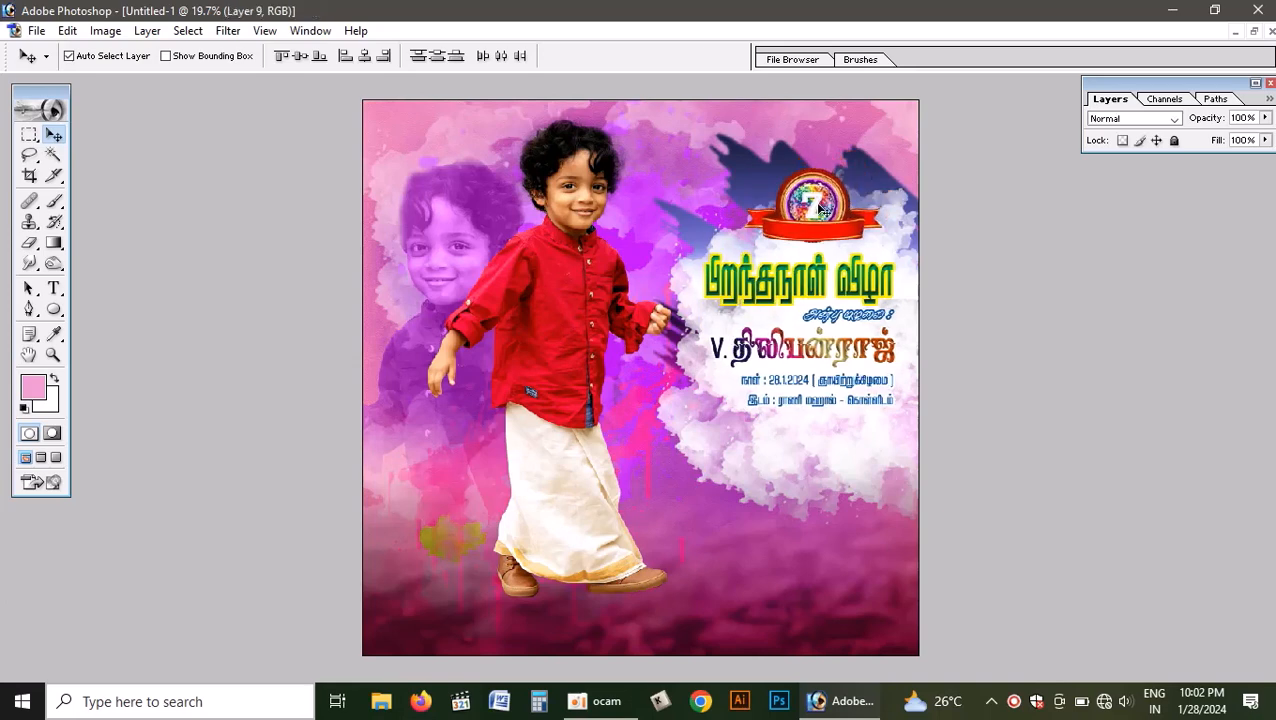
key("ctrl+t")
left_click_drag(811, 166, 811, 143)
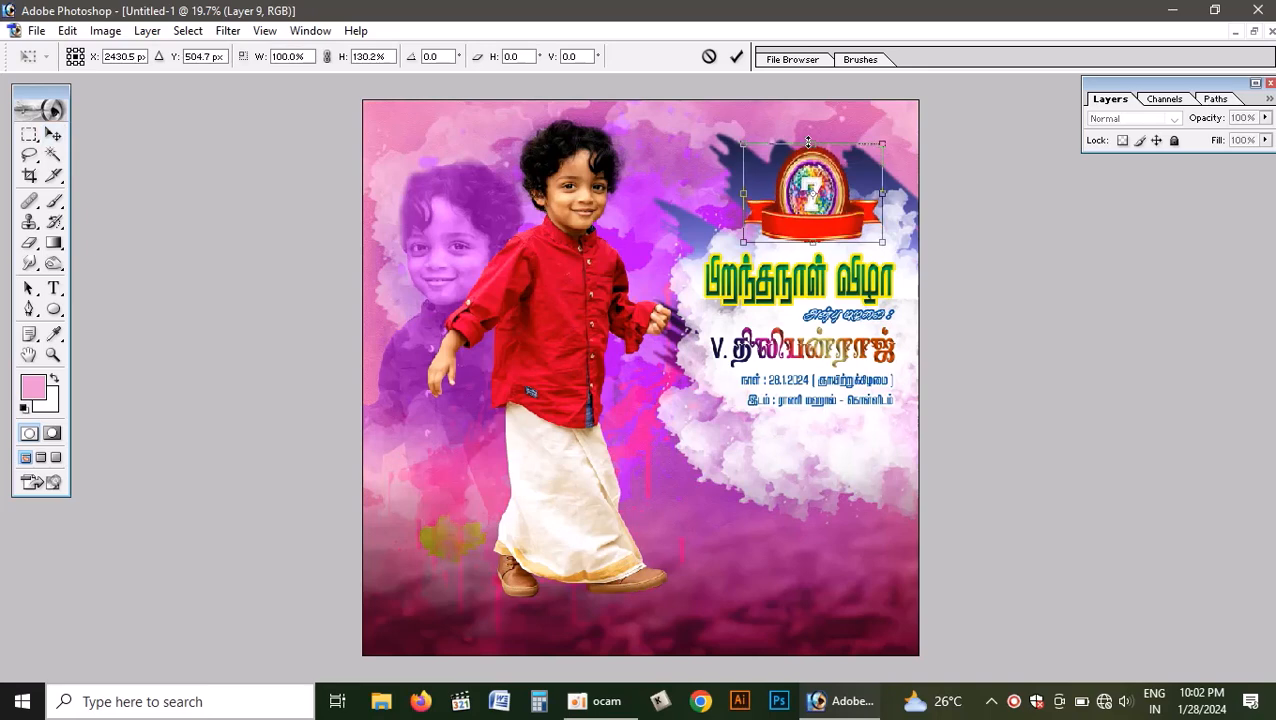
left_click_drag(882, 222, 899, 229)
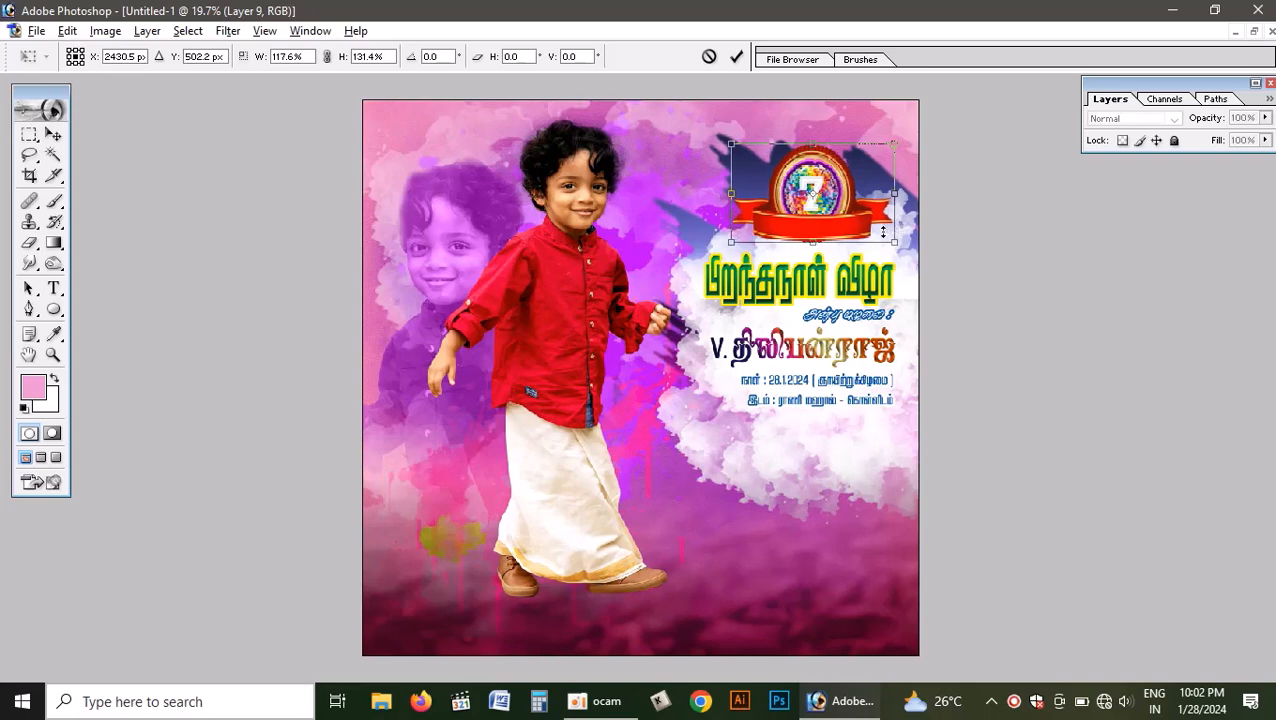
key("Return")
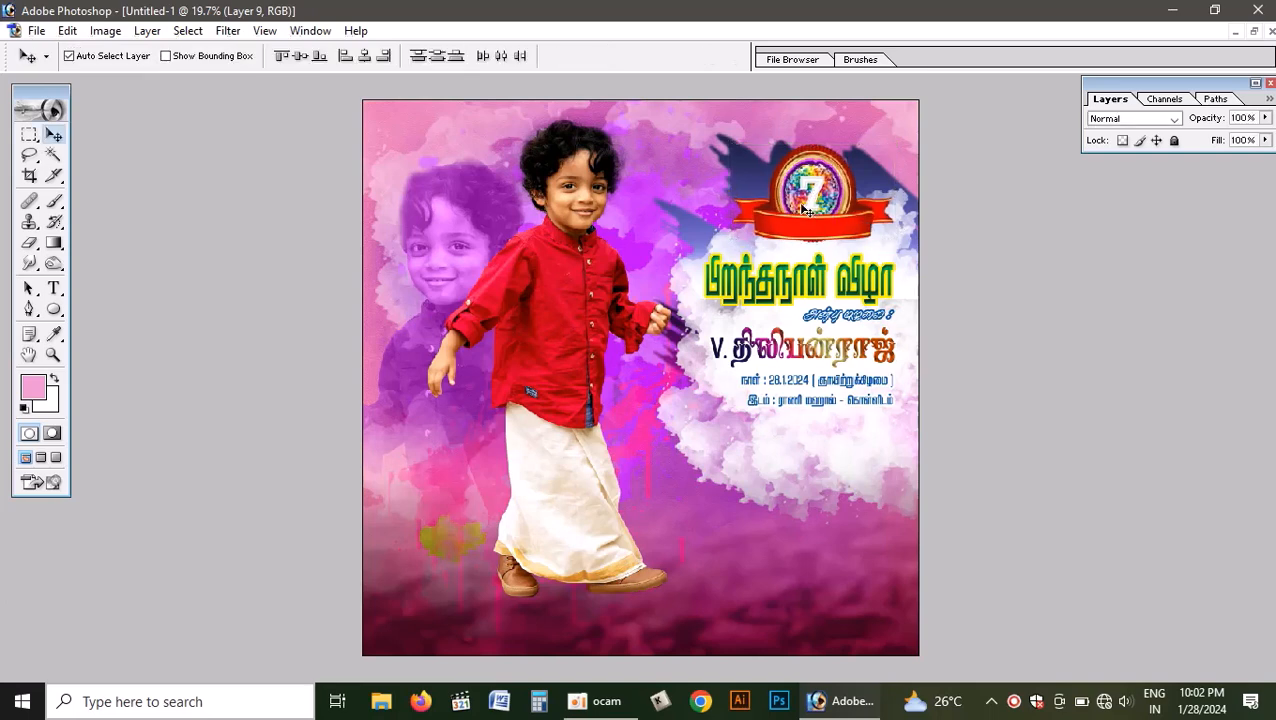
key("shift+Left")
key("shift+Left")
key("shift+Left")
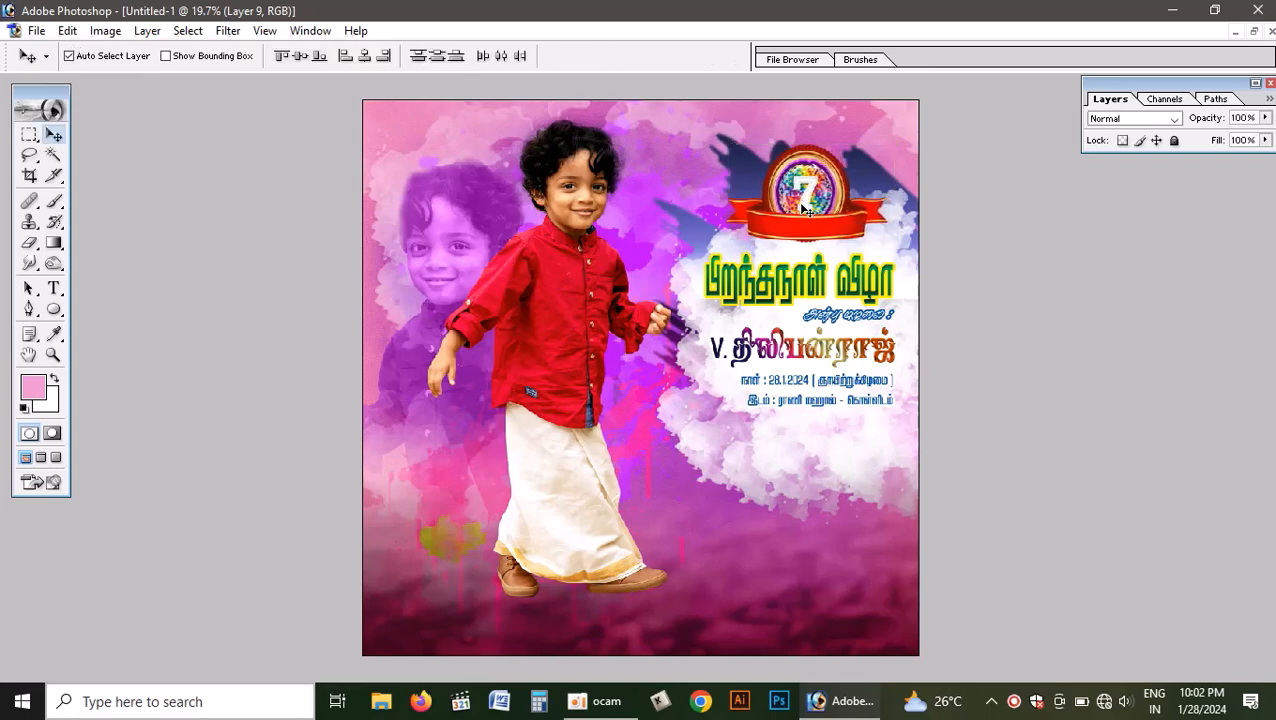
key("shift+Left")
key("shift+Left")
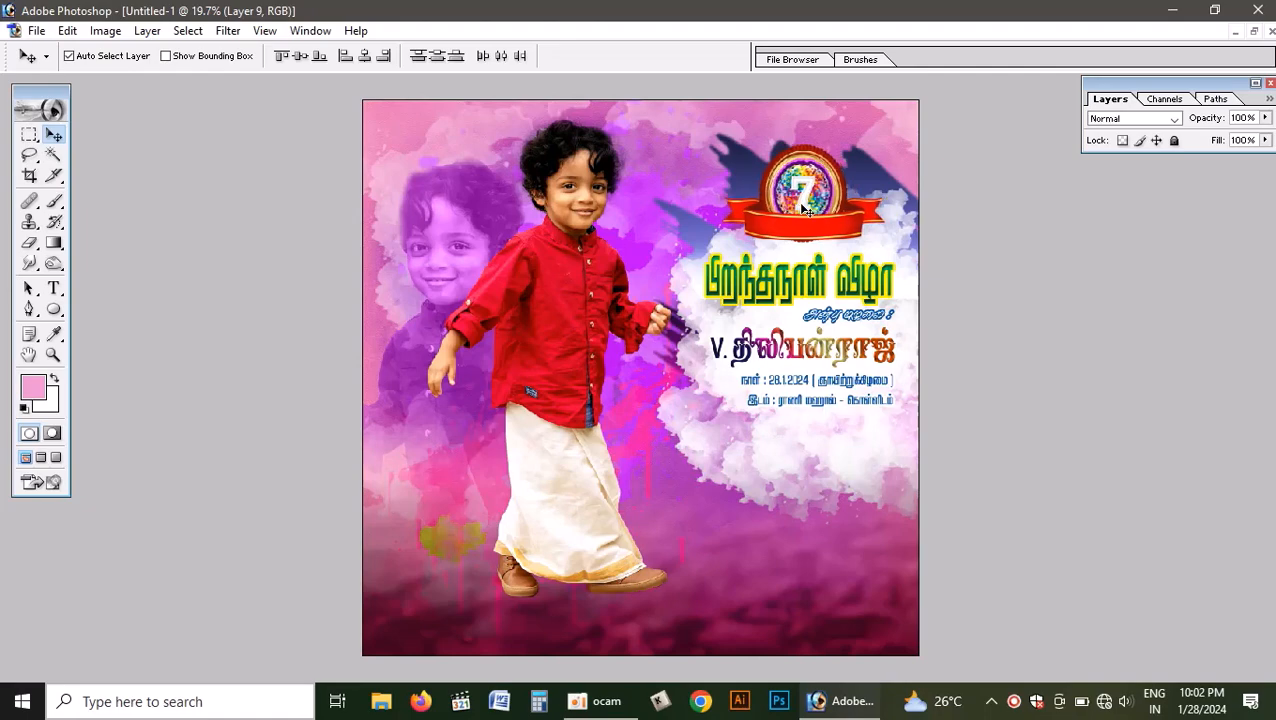
Copy the cake with the HAPPY BIRTHDAY candles from the banner into Untitled-1 and position it below the event details
left_click(1254, 31)
left_click(171, 375)
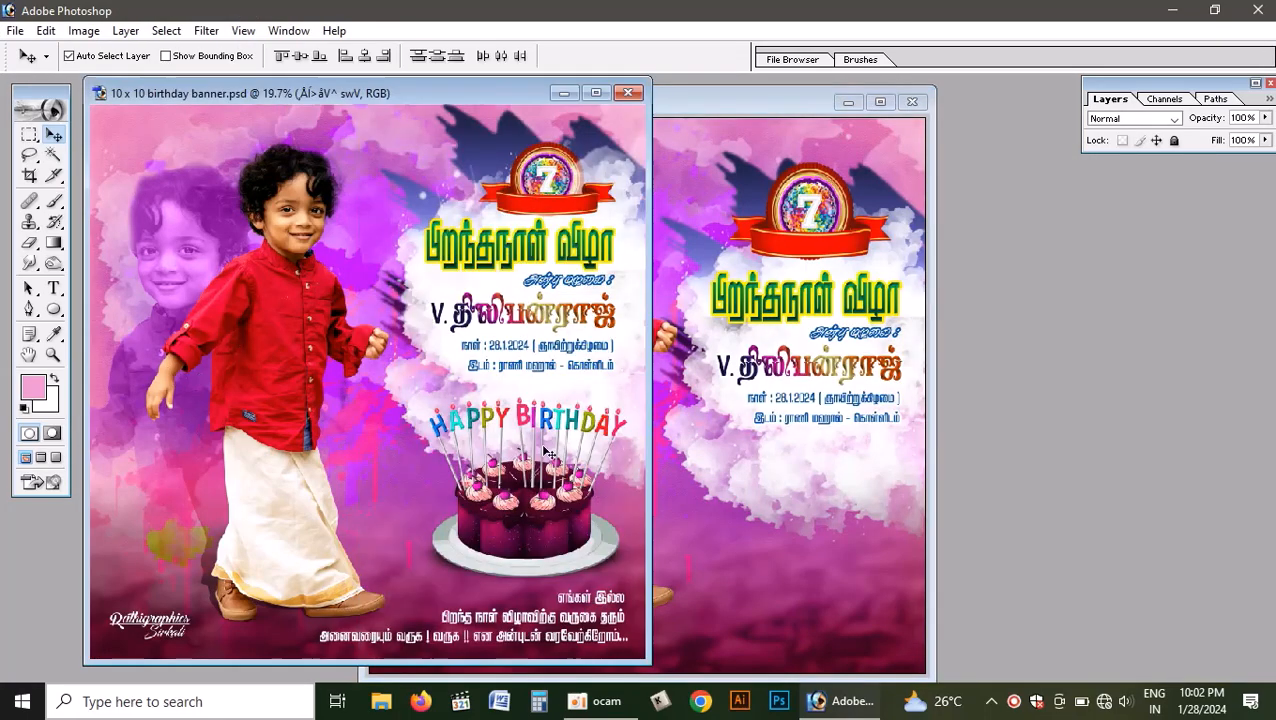
left_click_drag(549, 454, 825, 521)
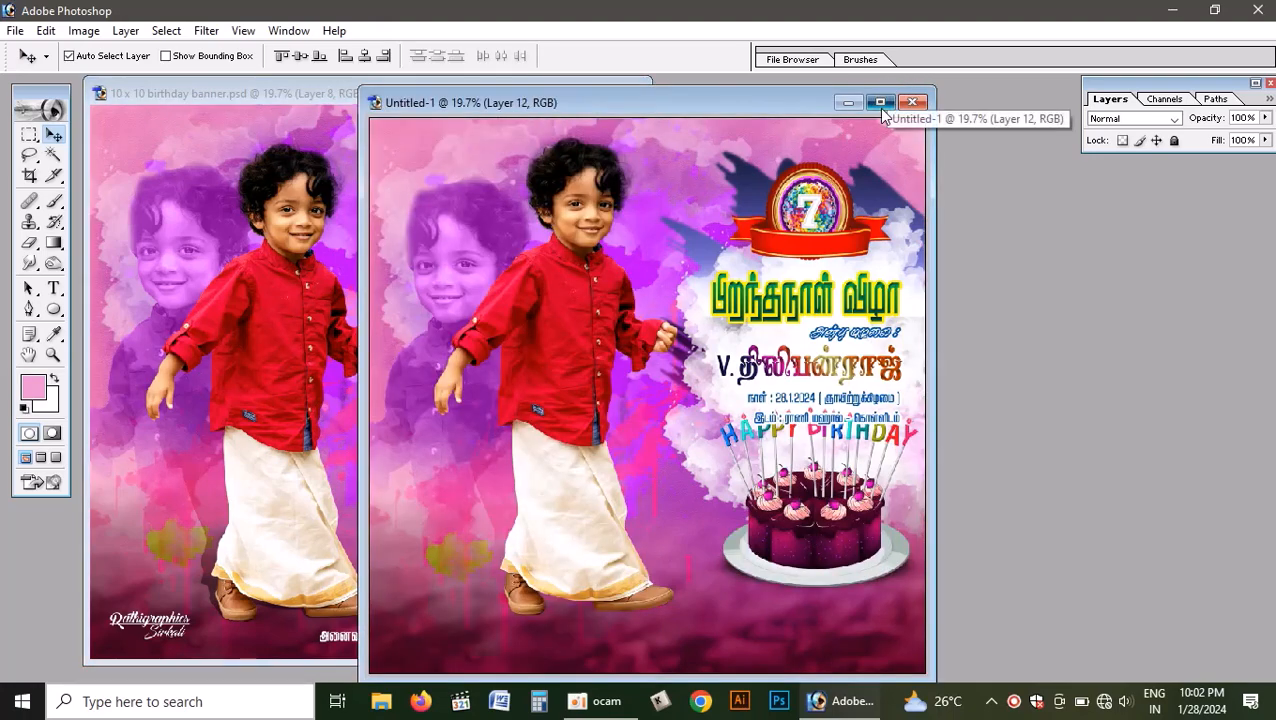
left_click(879, 102)
left_click_drag(818, 500, 817, 536)
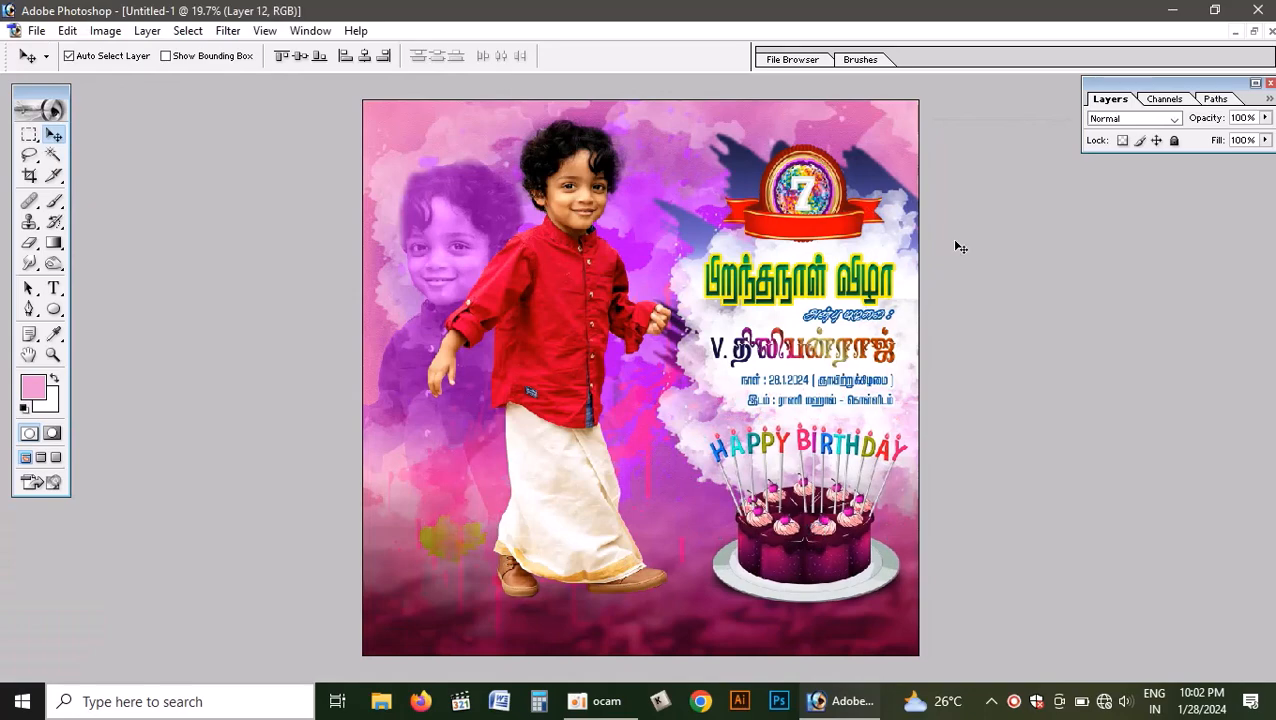
Copy the three-line white Tamil invitation text from the banner into Untitled-1 and move it below the cake
left_click(1253, 31)
left_click(293, 450)
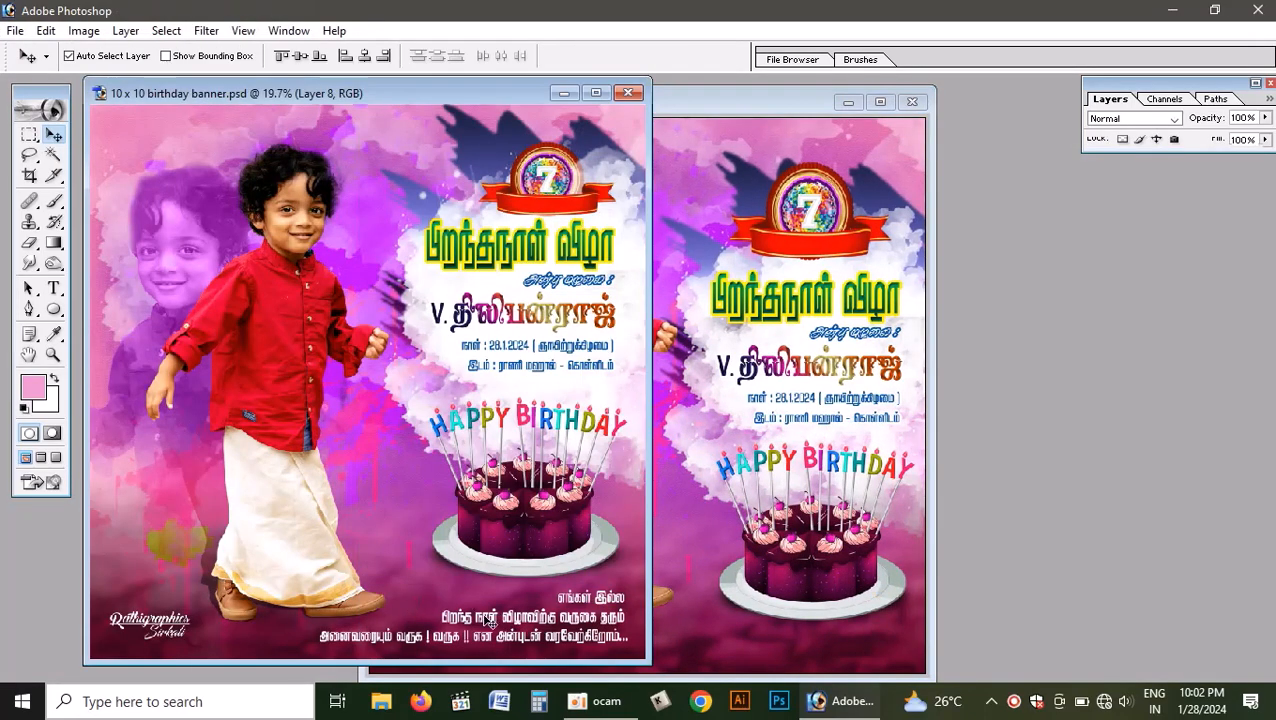
left_click(737, 623)
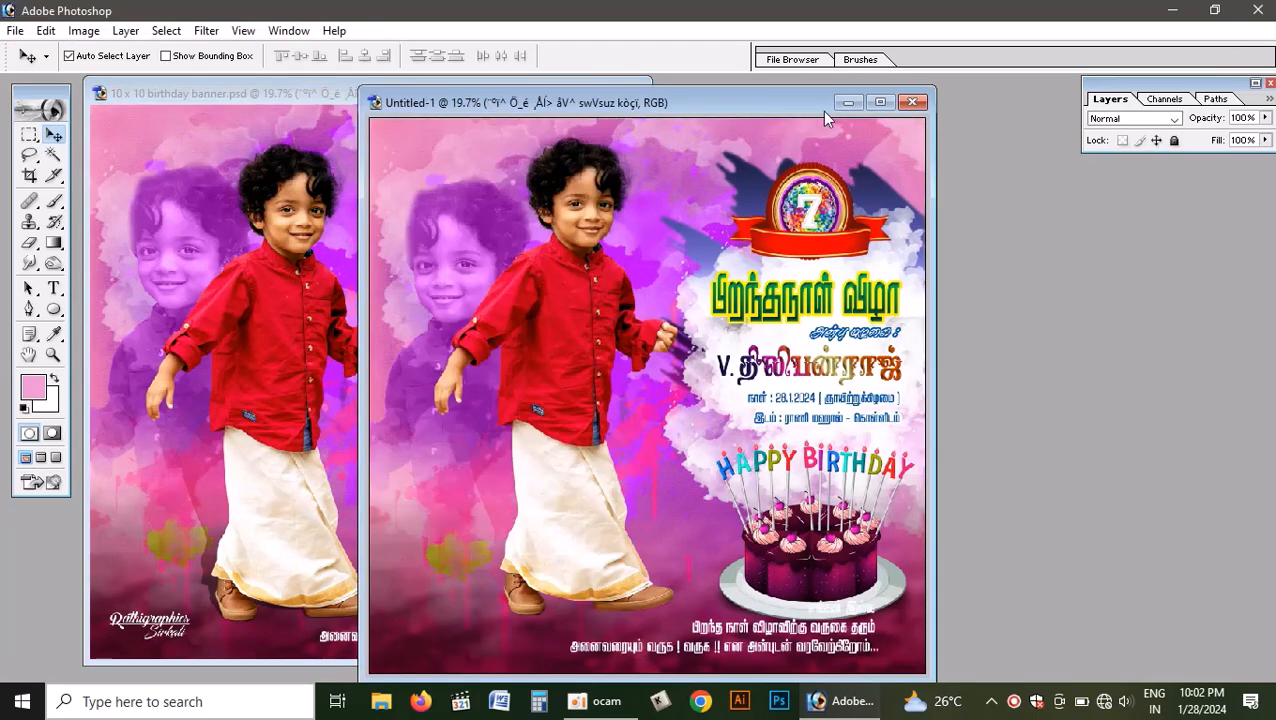
left_click(880, 102)
key("ctrl+0")
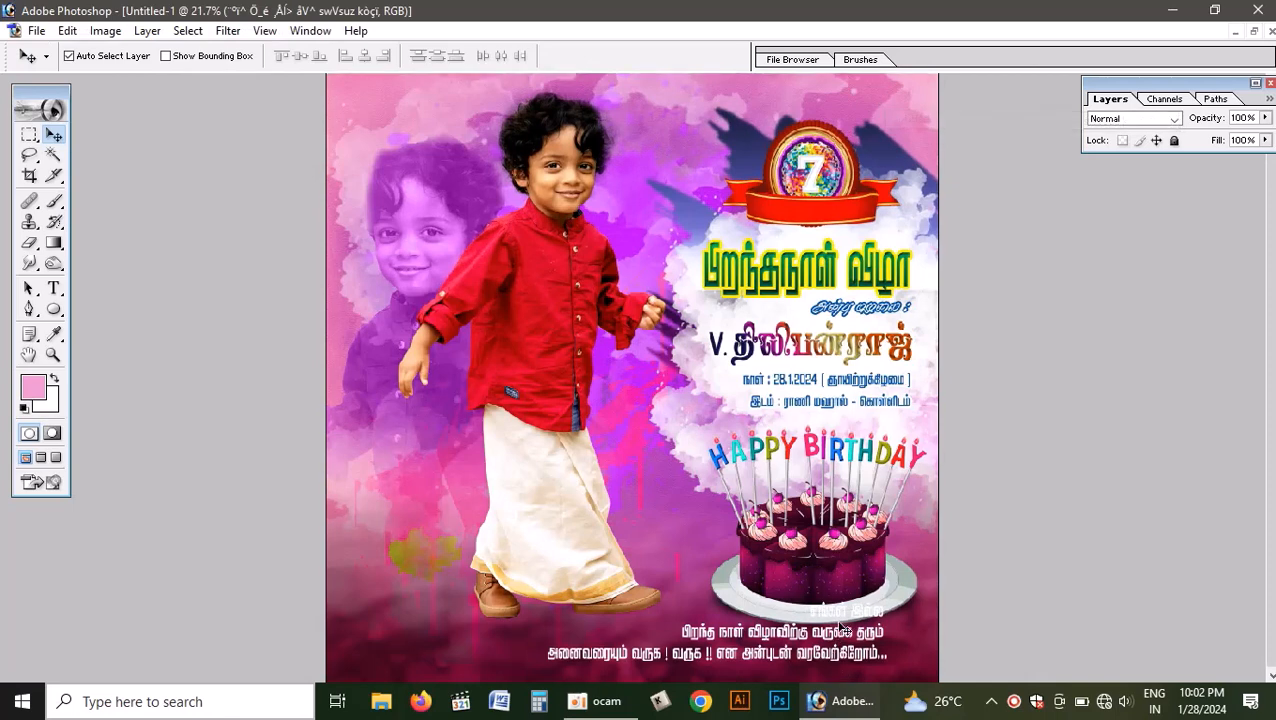
left_click_drag(834, 640, 853, 664)
Even out the spacing by slightly raising the cake, the title and details block, and the white invitation text
left_click_drag(830, 575, 830, 567)
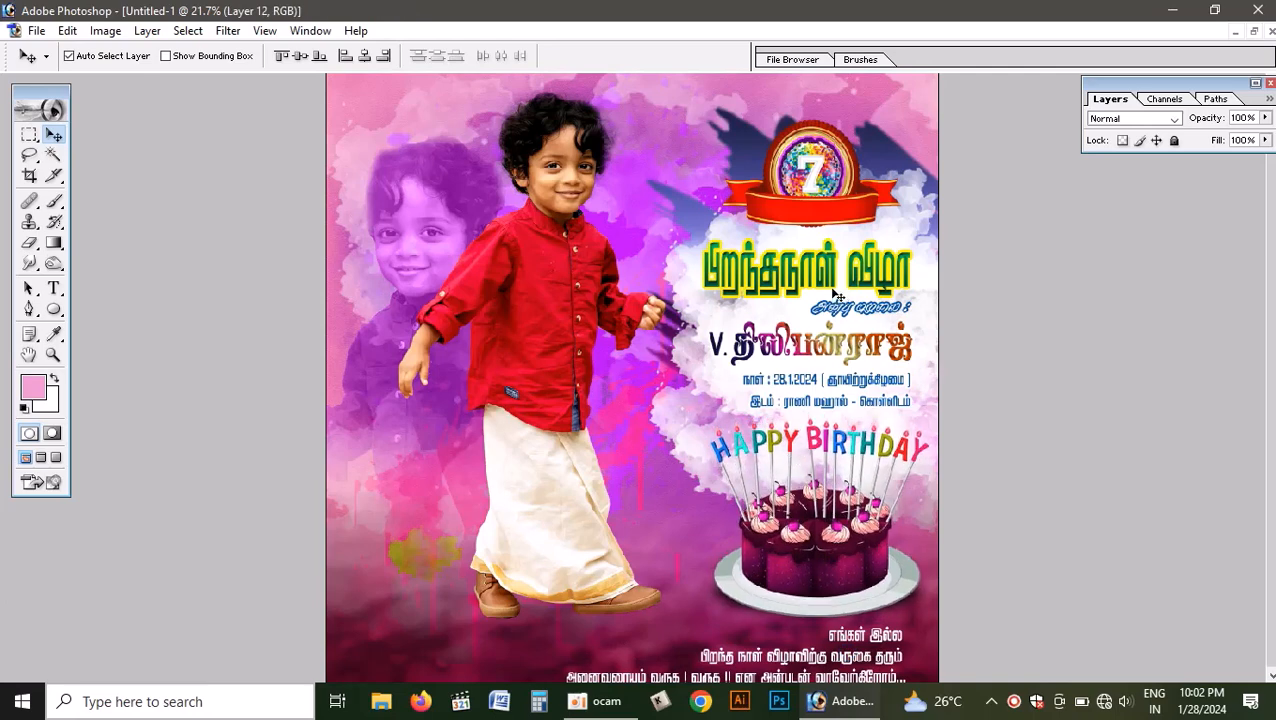
left_click_drag(826, 249, 828, 245)
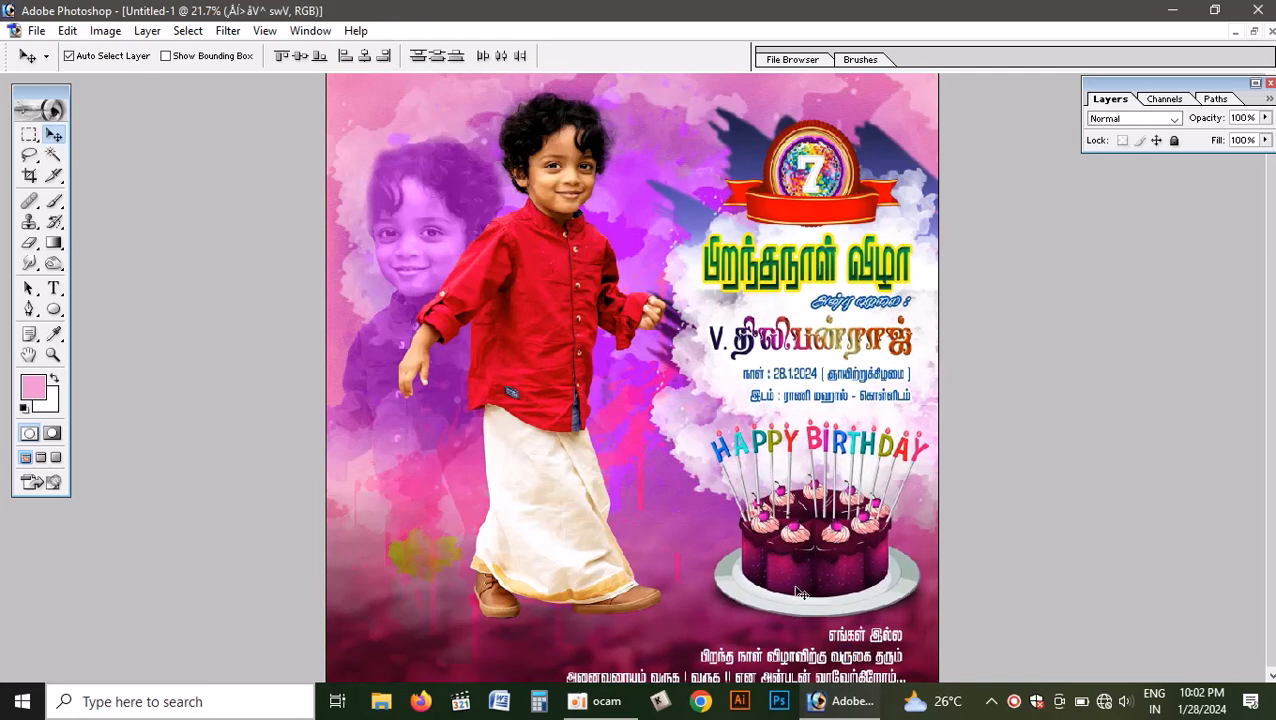
key("ctrl+minus")
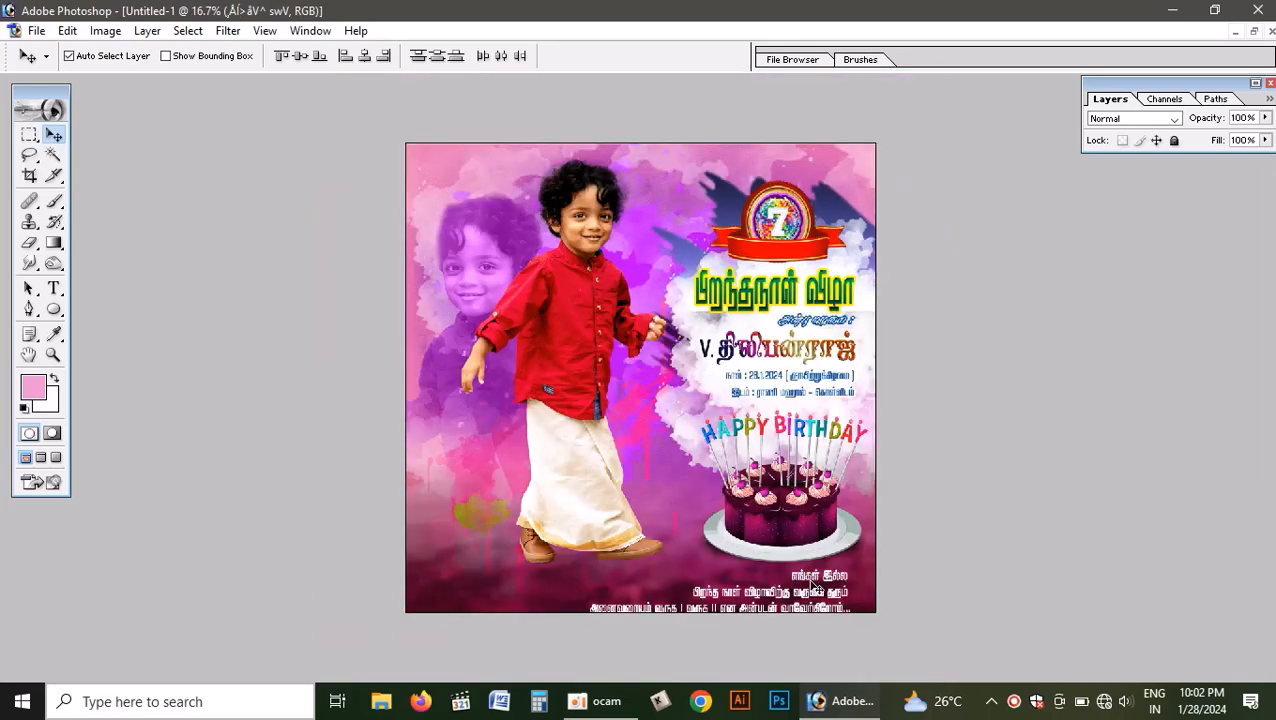
left_click_drag(809, 579, 818, 567)
left_click(790, 519)
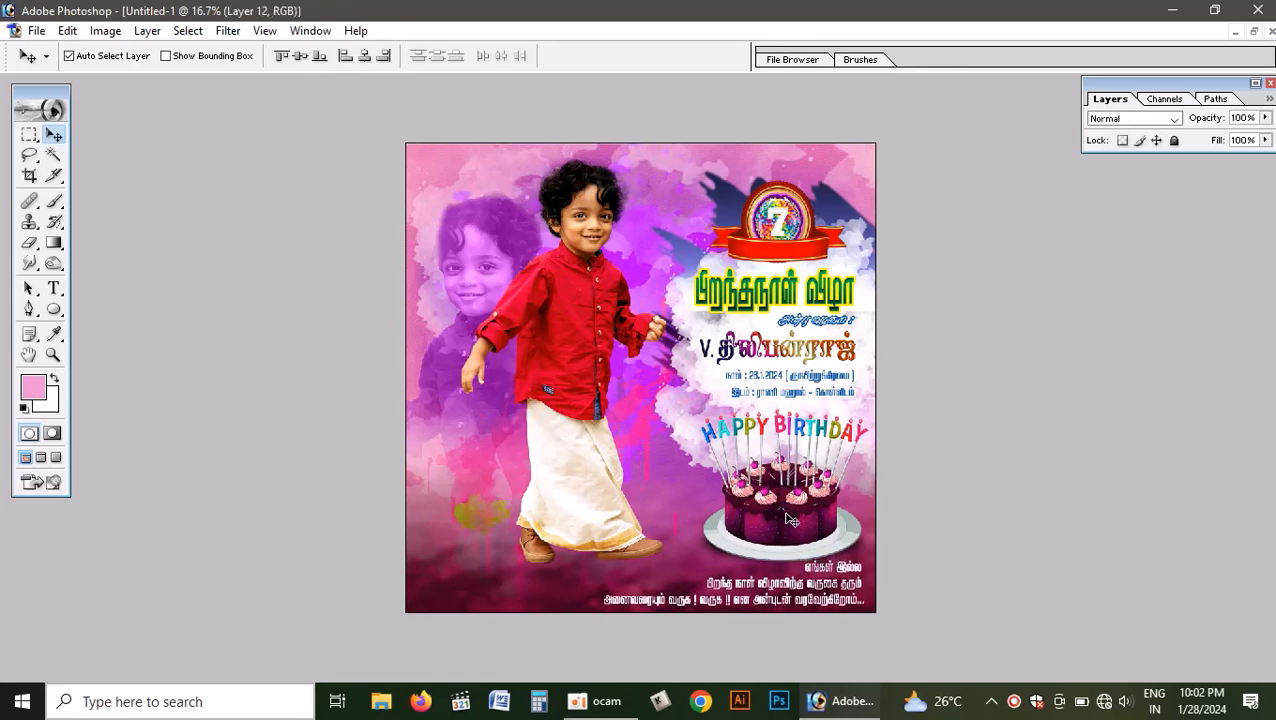
left_click_drag(790, 519, 792, 513)
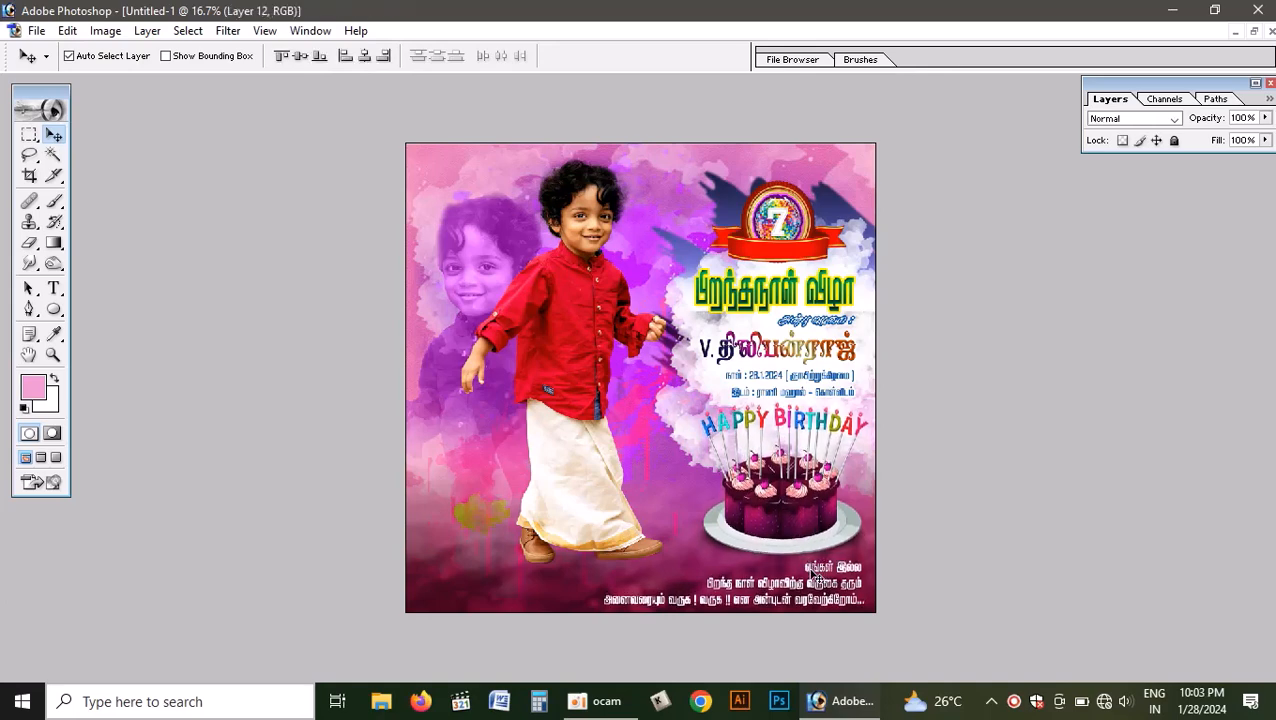
Select the white invitation text layer below the cake and shift it slightly up and to the left
left_click(817, 578)
left_click_drag(817, 572, 817, 571)
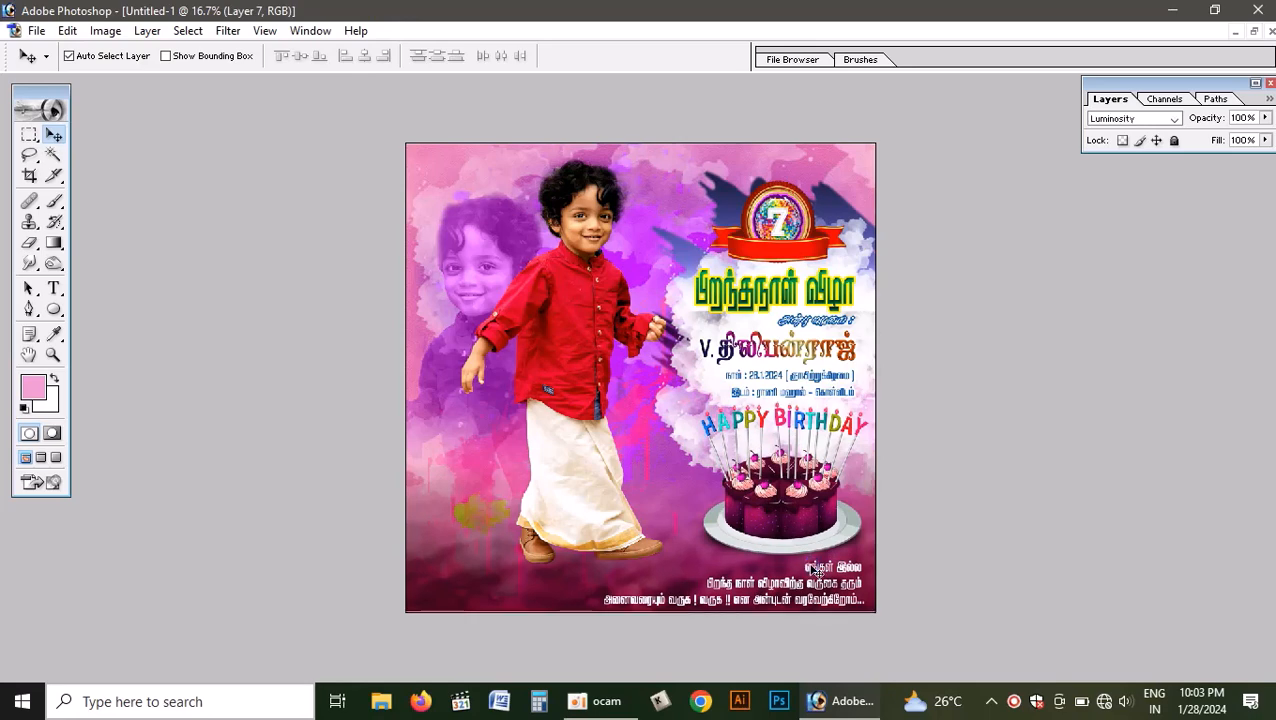
right_click(814, 568)
left_click(830, 578)
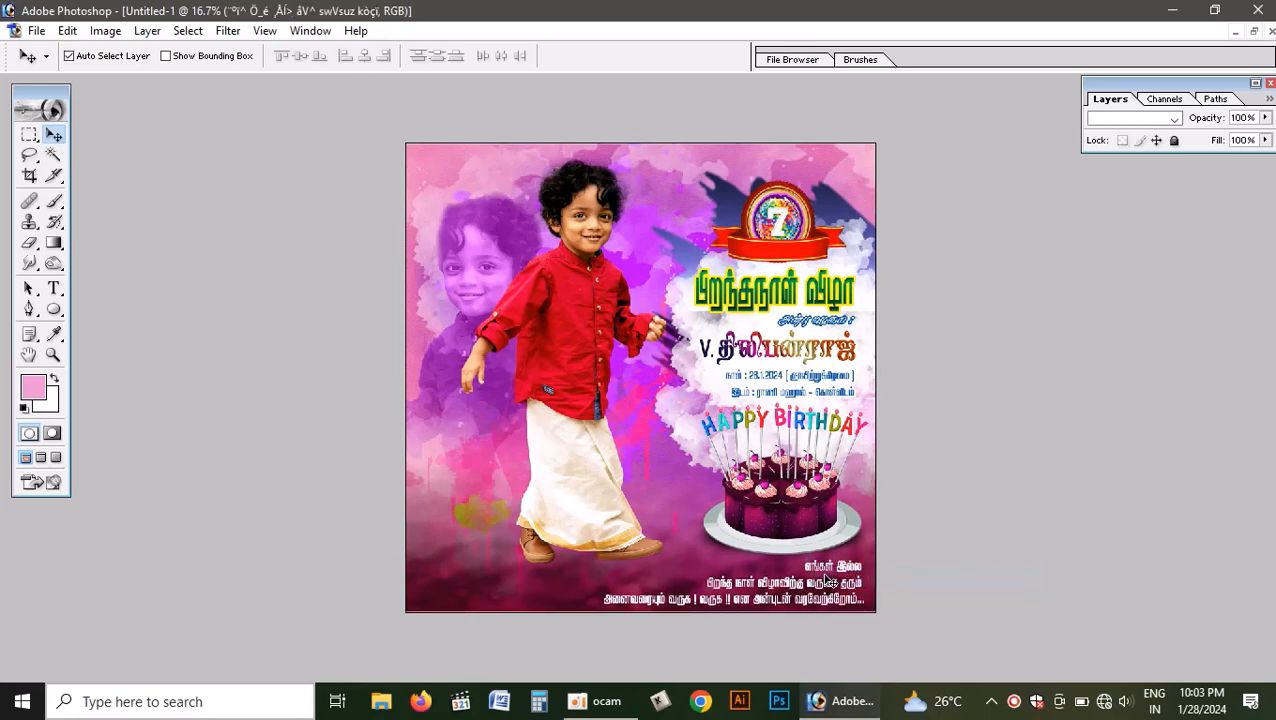
left_click_drag(830, 582, 825, 580)
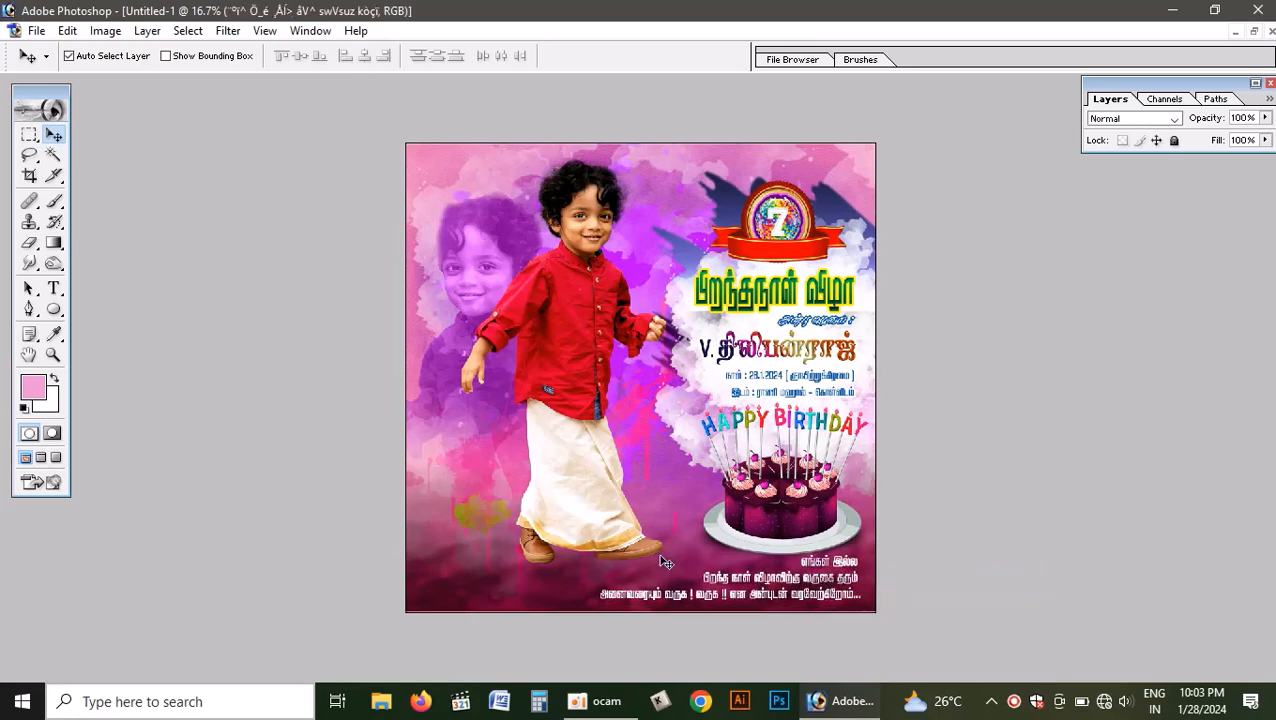
Copy the white Rathigraphics Sirkali logo from the banner into the lower-left corner of the Untitled-1 artwork
left_click(1253, 32)
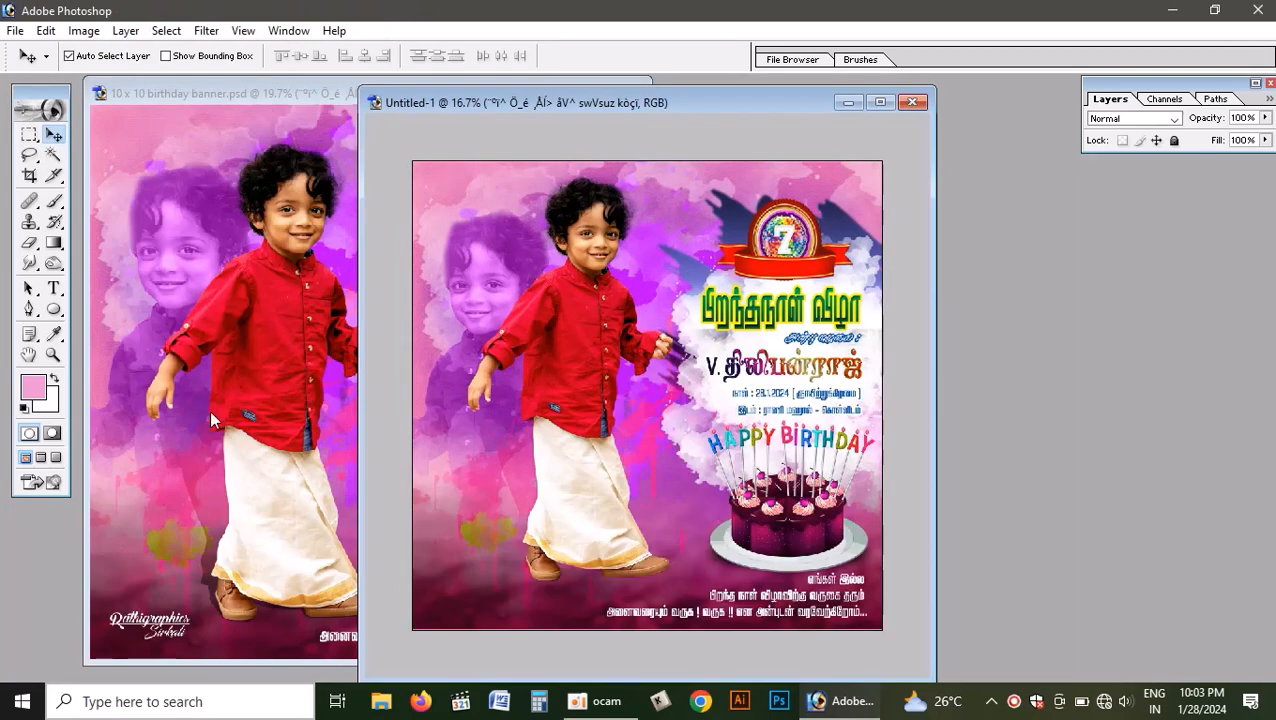
left_click(209, 410)
left_click(163, 625)
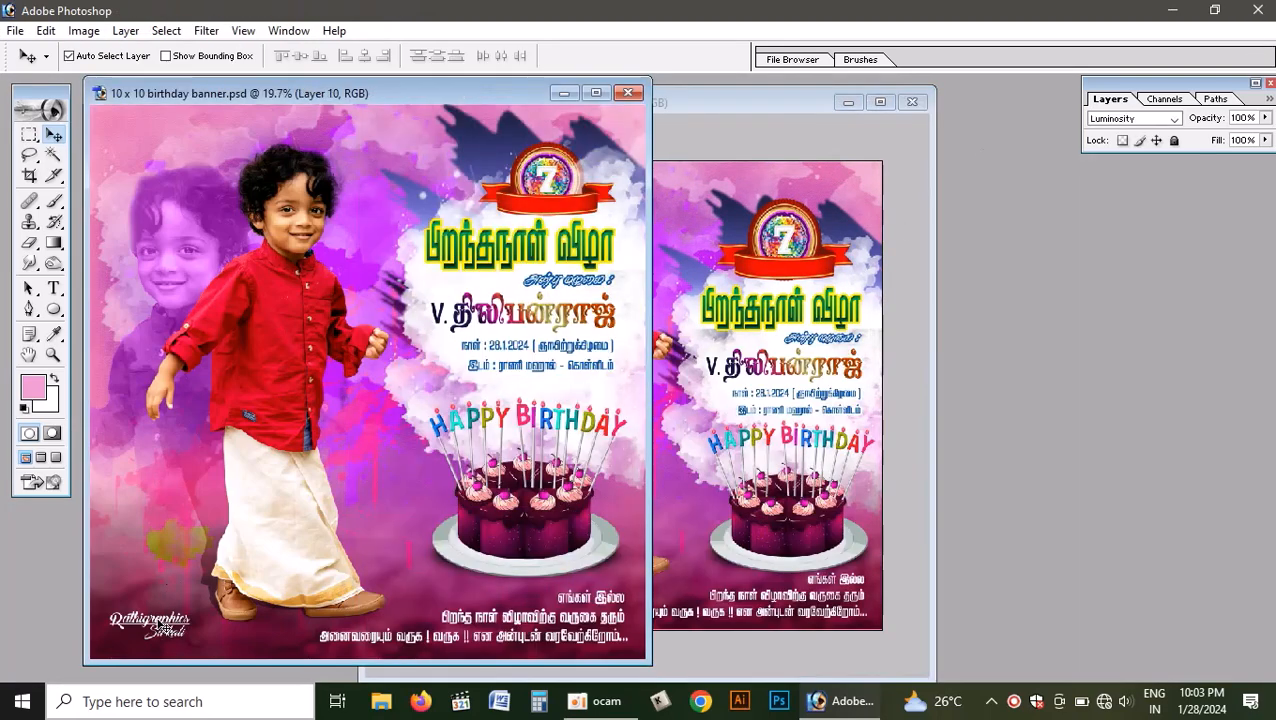
left_click_drag(160, 626, 441, 609)
left_click(880, 102)
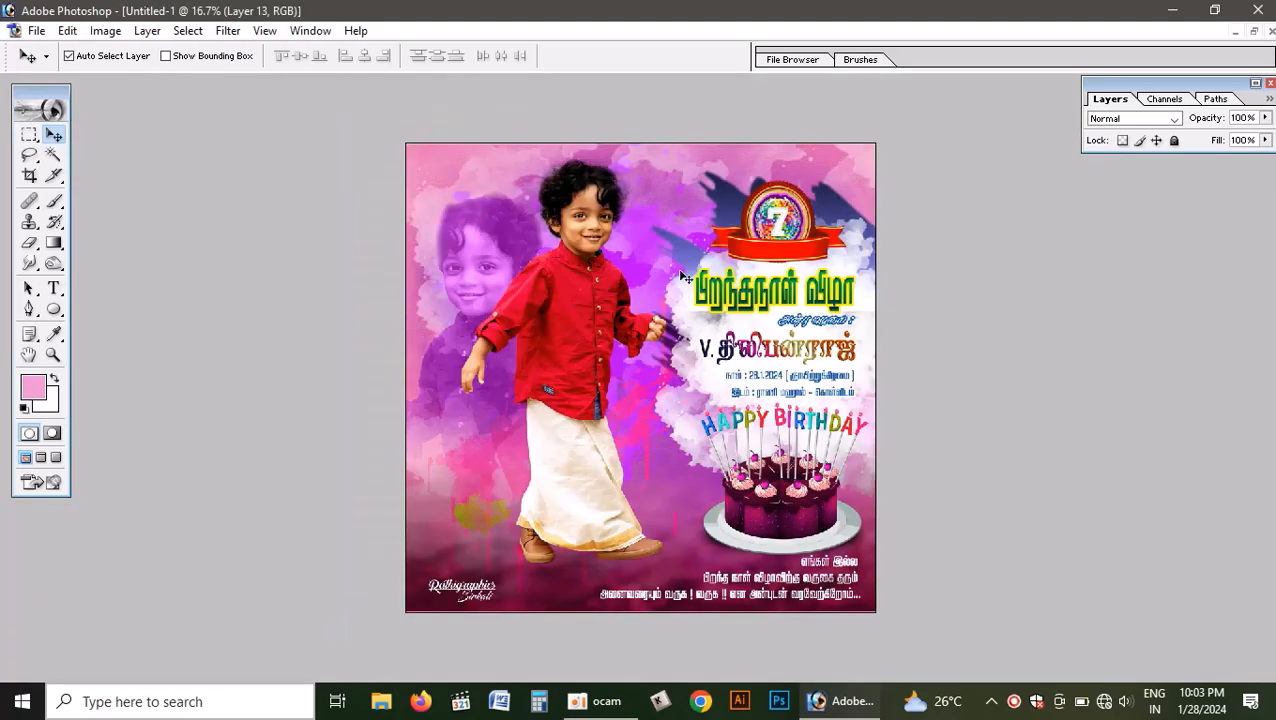
Examine the assembled banner at 100%, from the boy's shirt and hand up to his face, and return to the whole canvas
key("ctrl+0")
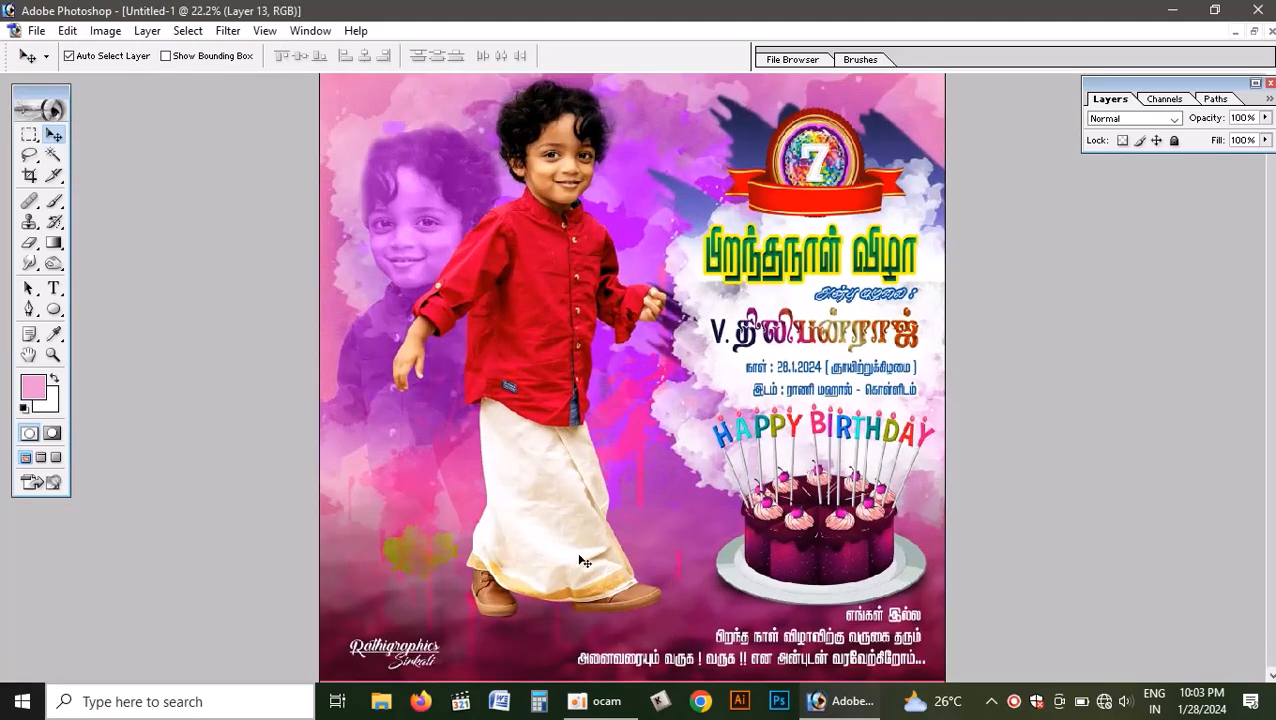
key("ctrl+plus")
key("ctrl+plus")
key("ctrl+plus")
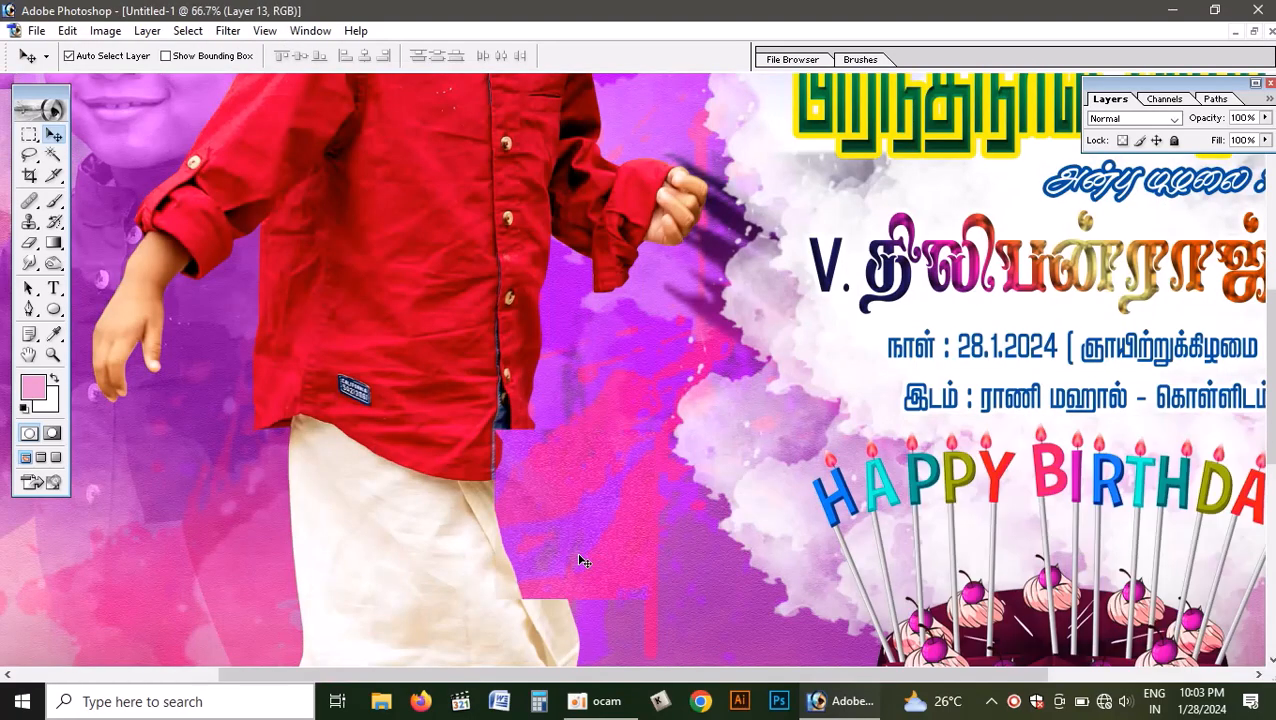
key("ctrl+plus")
key("ctrl+plus")
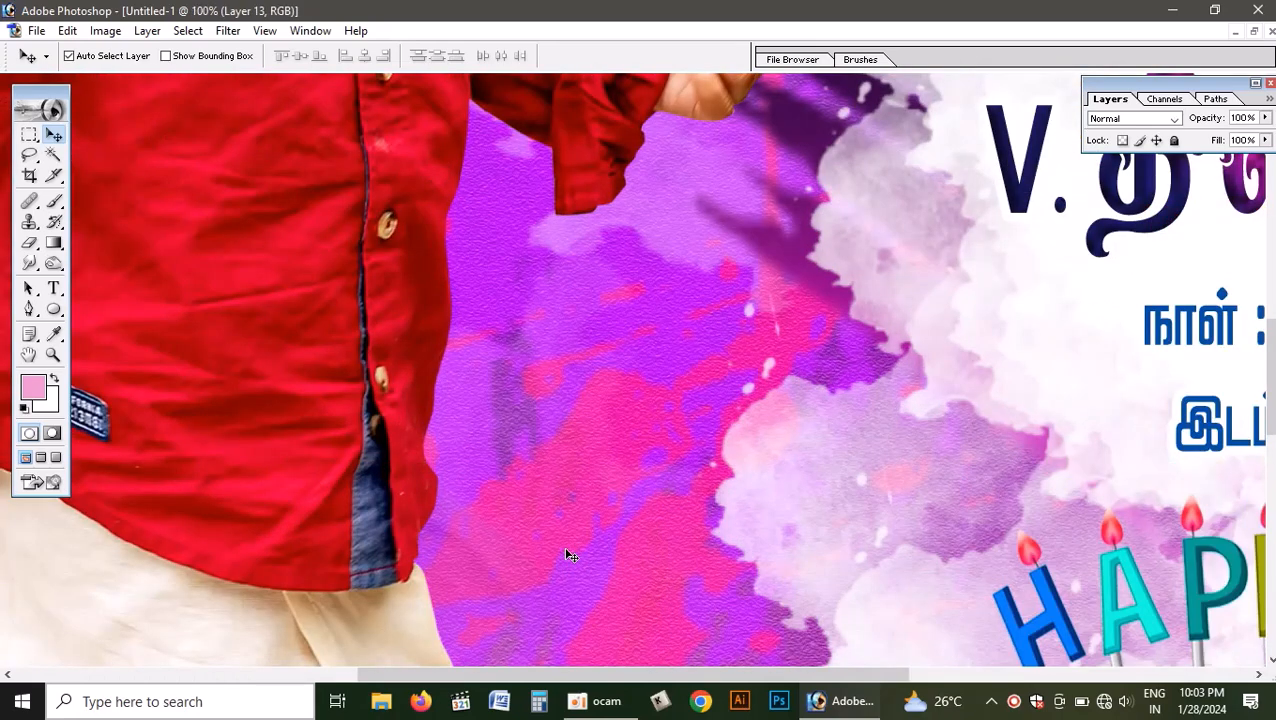
scroll(572, 553, "up", 10)
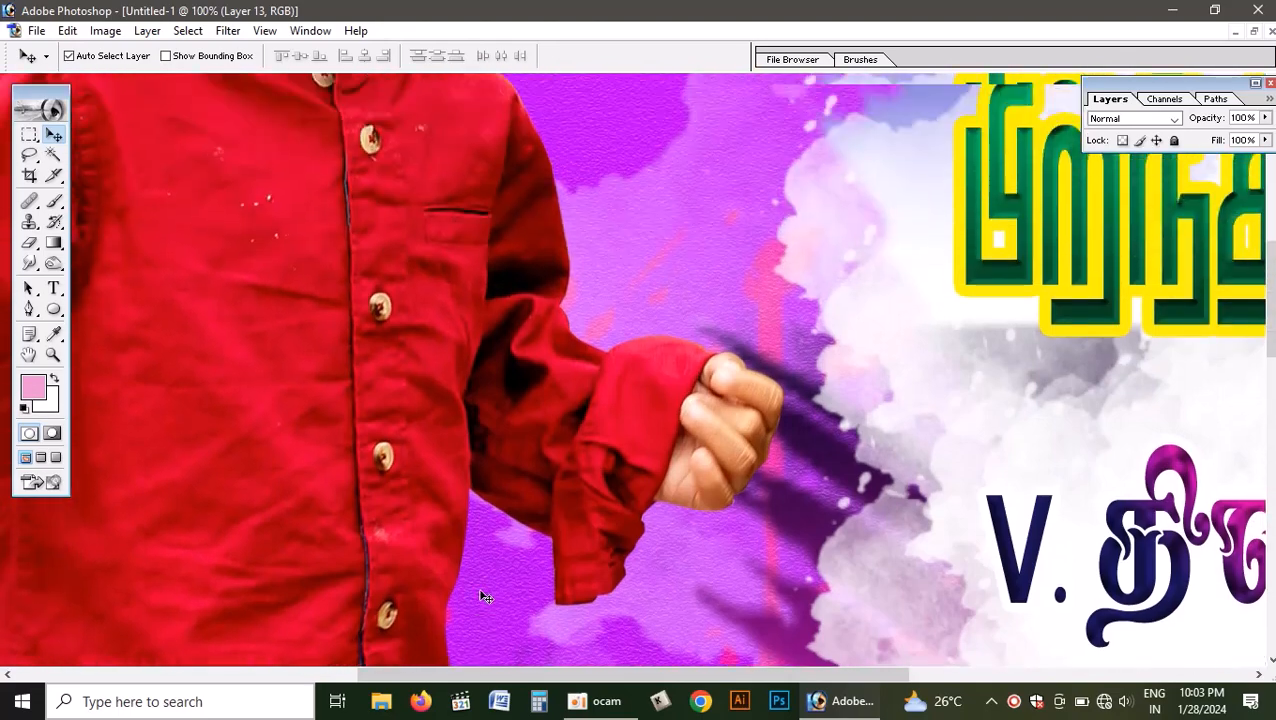
scroll(479, 594, "up", 7)
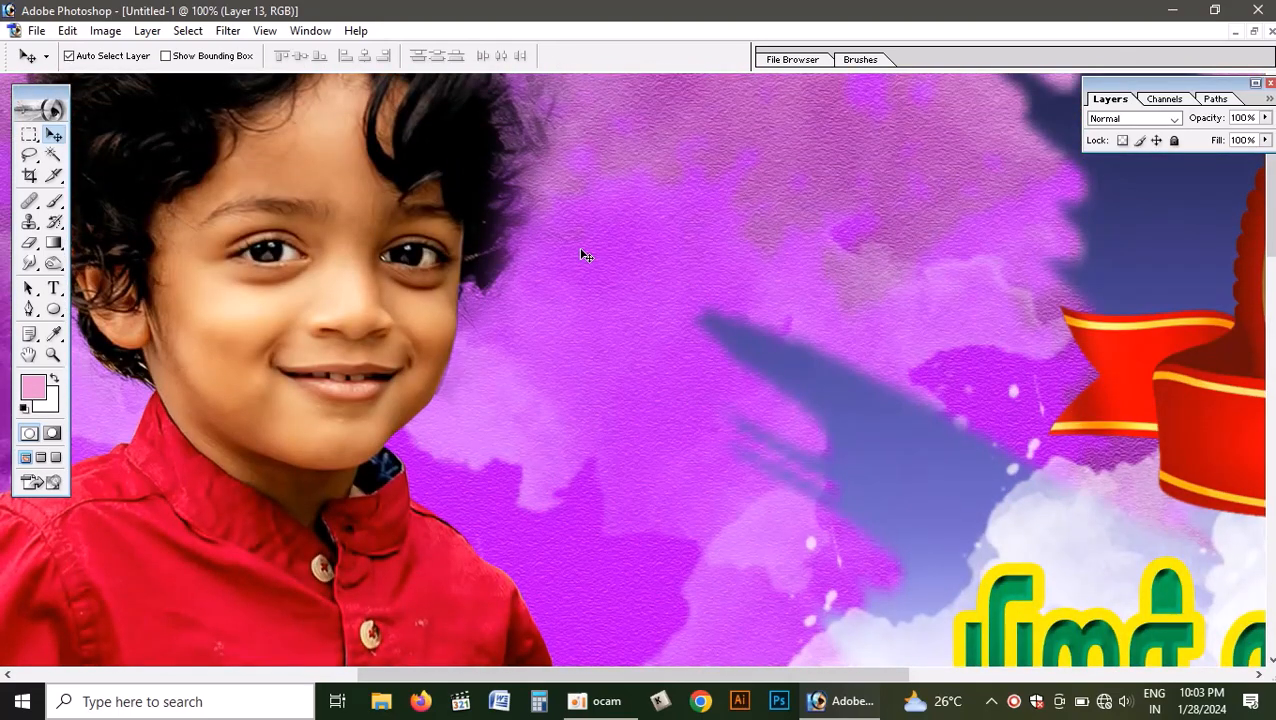
key("ctrl+0")
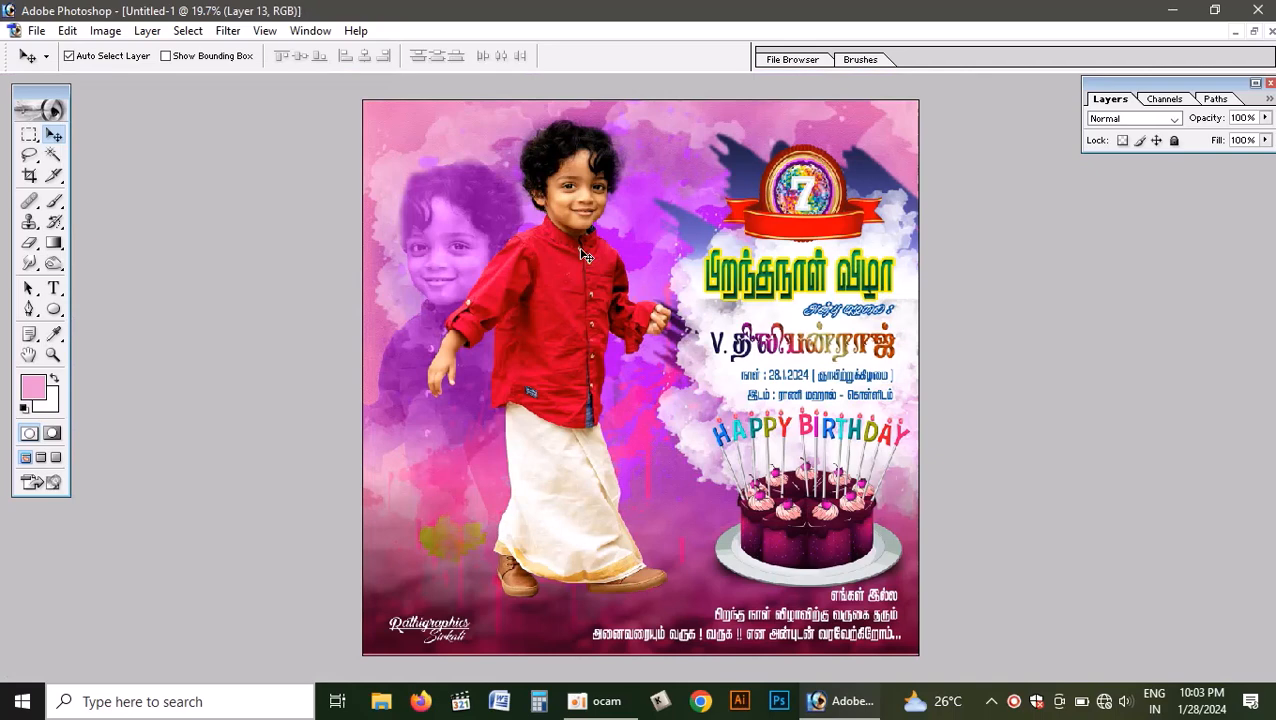
Pick Layer 7 and Layer 2 in turn from the layers stacked in the background artwork to check their blending settings
right_click(522, 634)
left_click(583, 563)
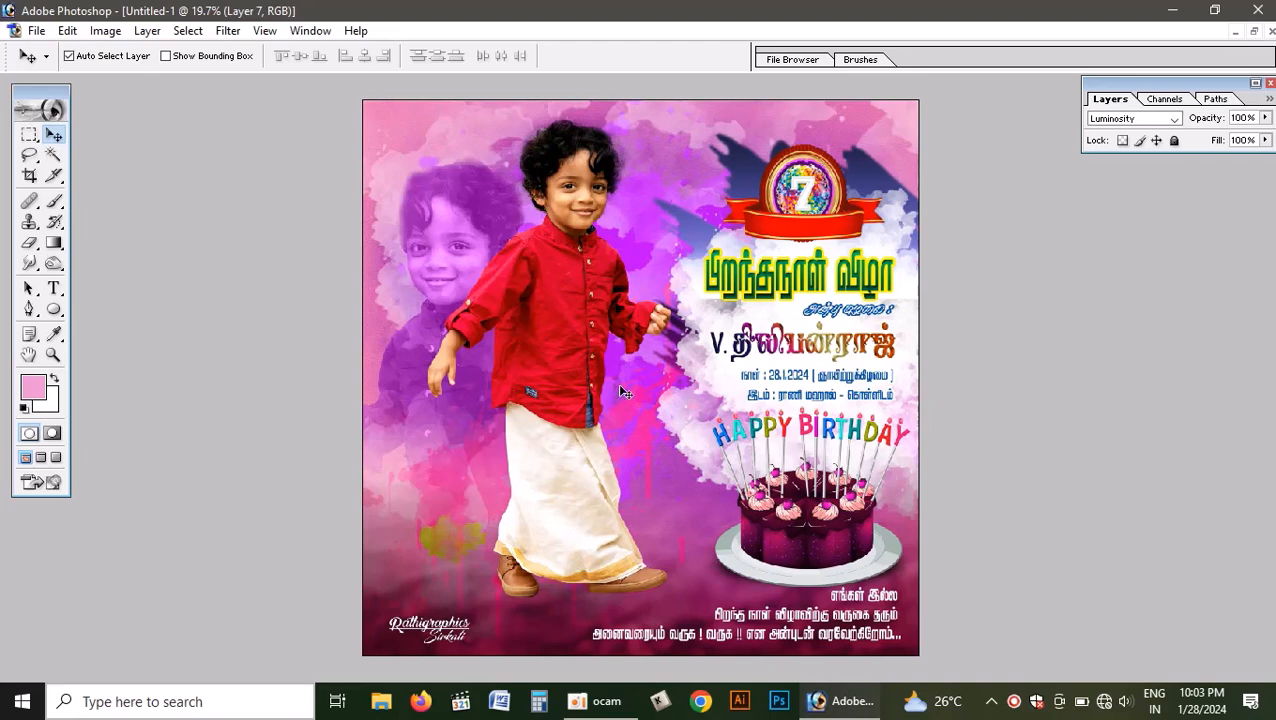
right_click(656, 146)
left_click(686, 149)
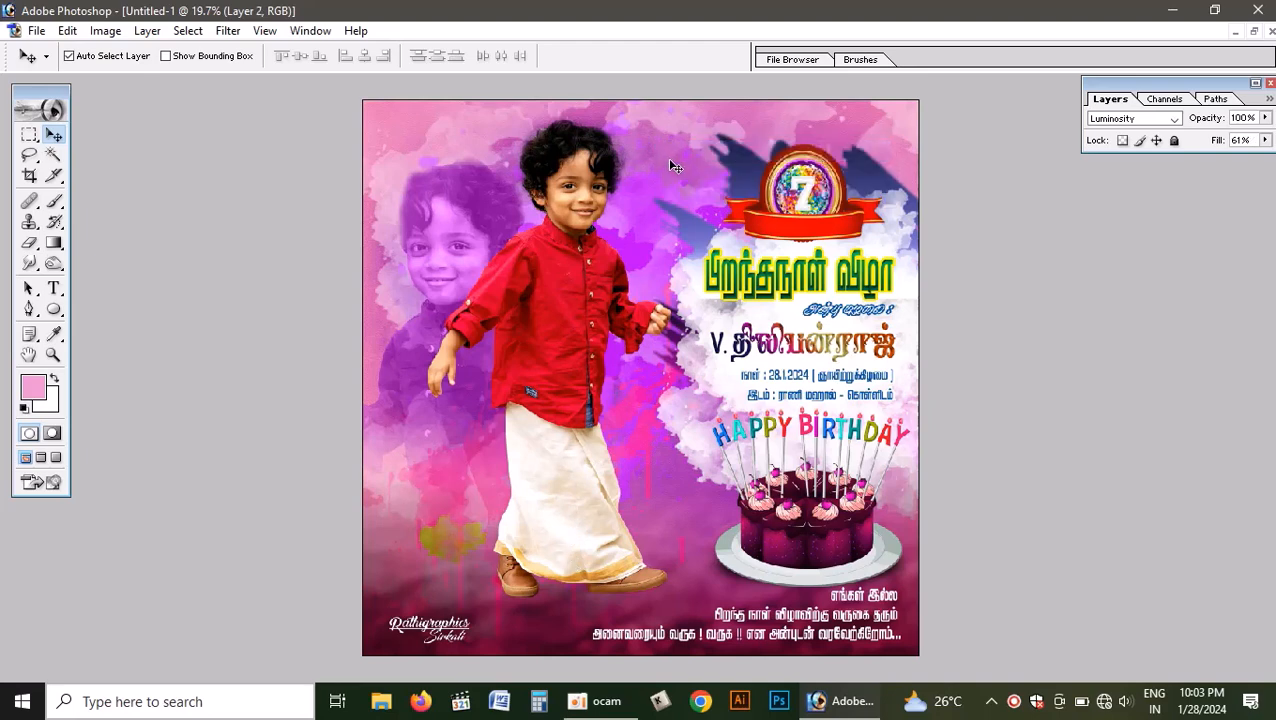